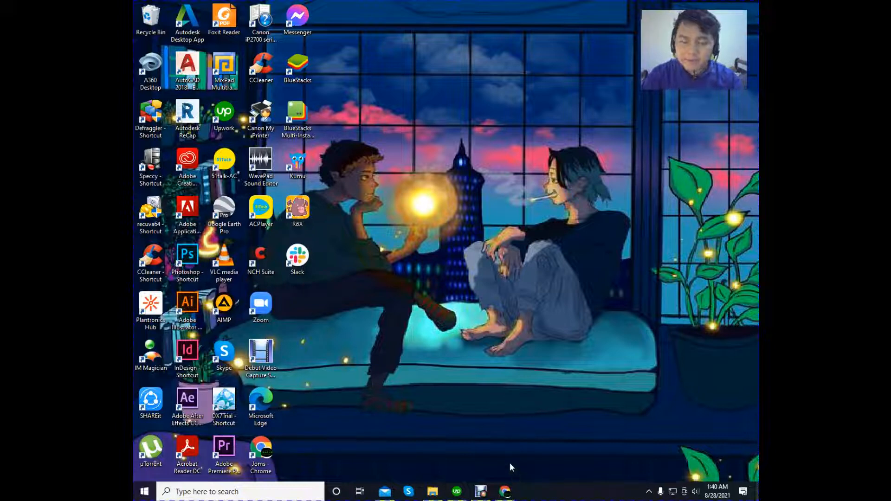
- Switch to Chrome and look over Zapier's dashboard, its My Apps page and the August 2021 Google Calendar
mouse_move(510, 491)
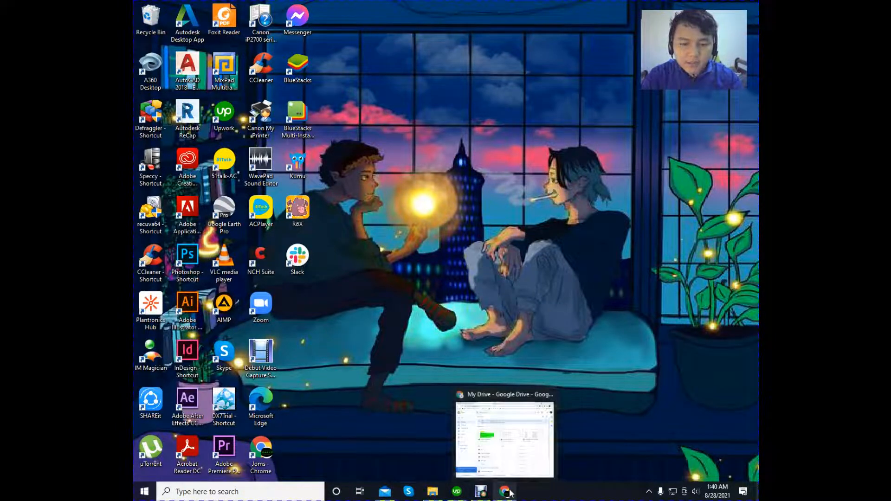
click(472, 419)
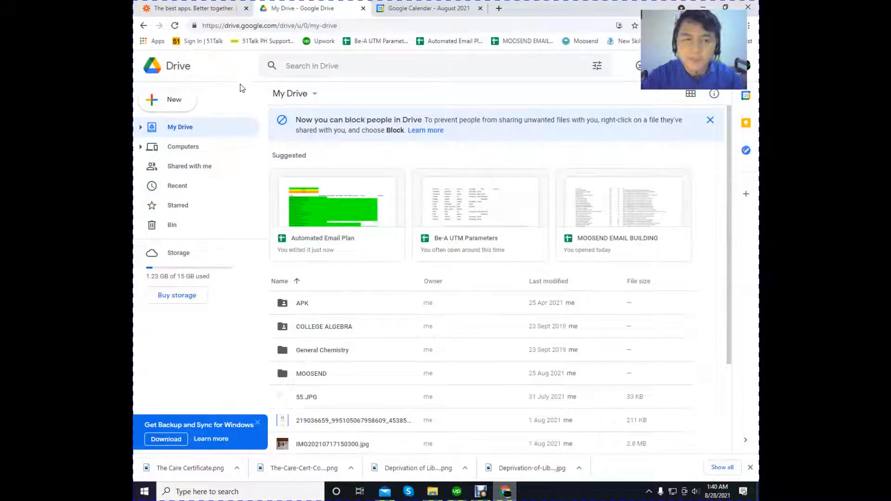
click(204, 9)
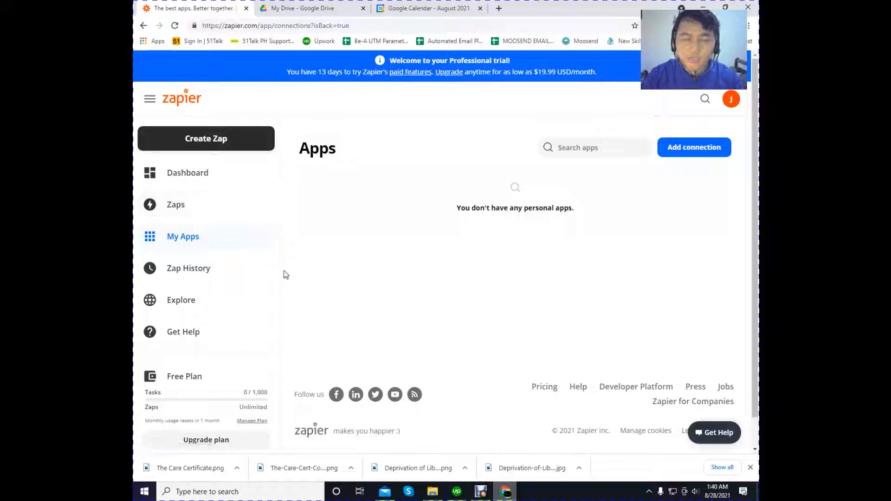
click(189, 182)
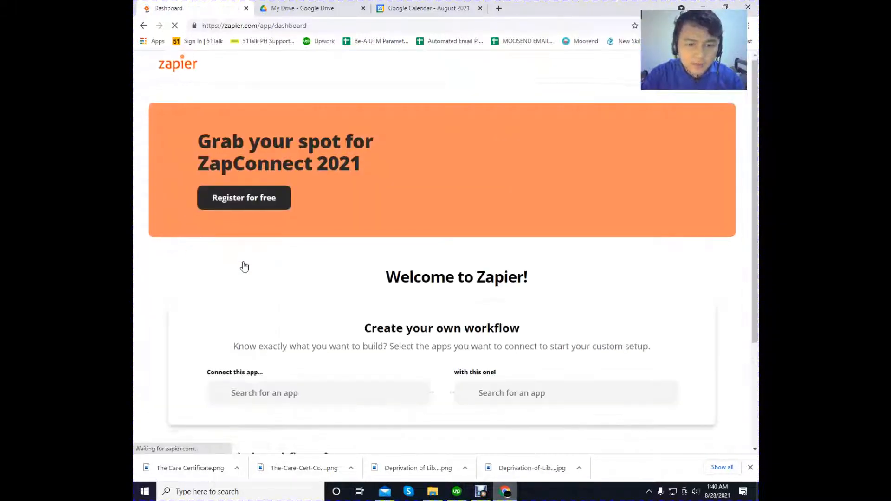
scroll(245, 267, down, 3)
scroll(245, 261, up, 3)
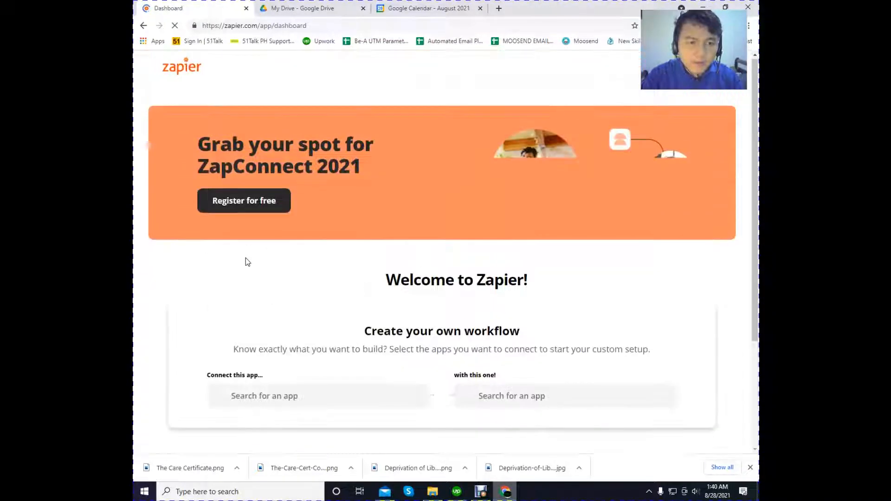
scroll(277, 283, down, 3)
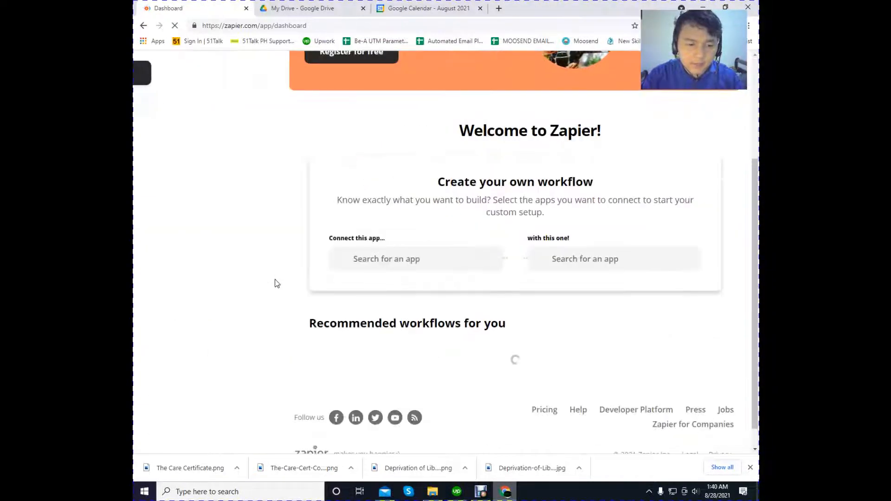
scroll(271, 248, up, 3)
click(197, 209)
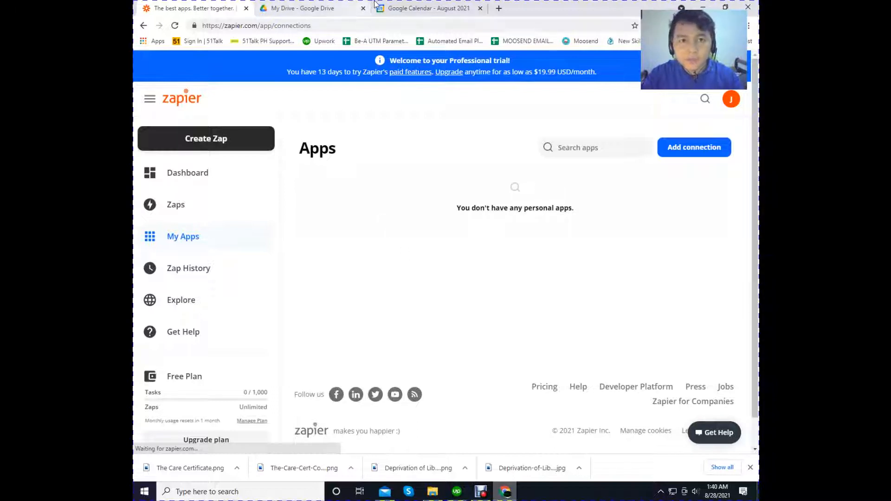
click(400, 4)
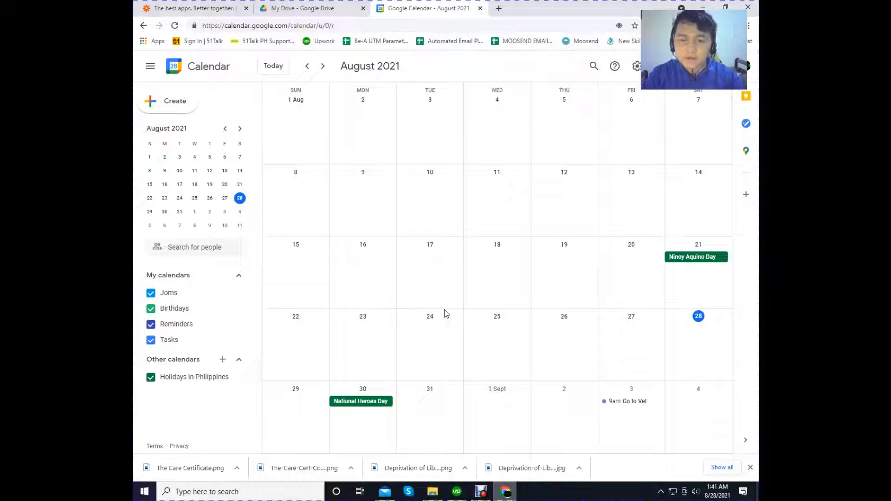
click(201, 5)
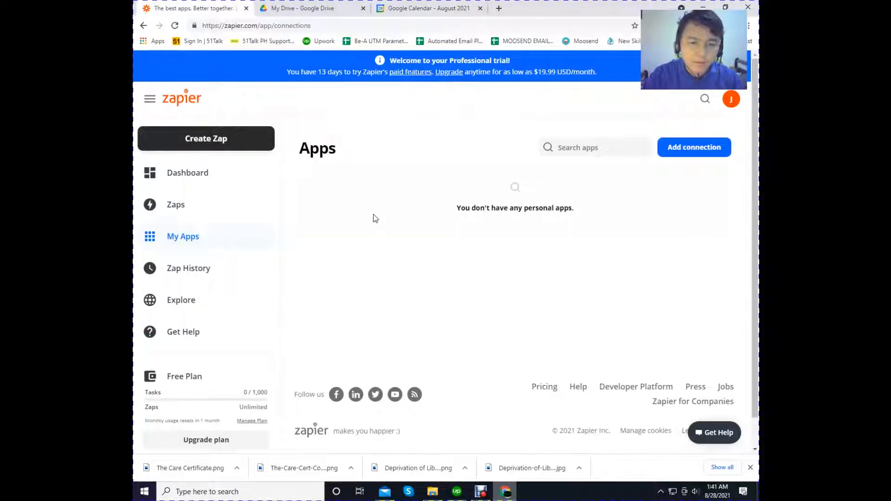
- Add a Google Calendar connection in Zapier, allow access with the first Google account, and return to the apps list
click(681, 152)
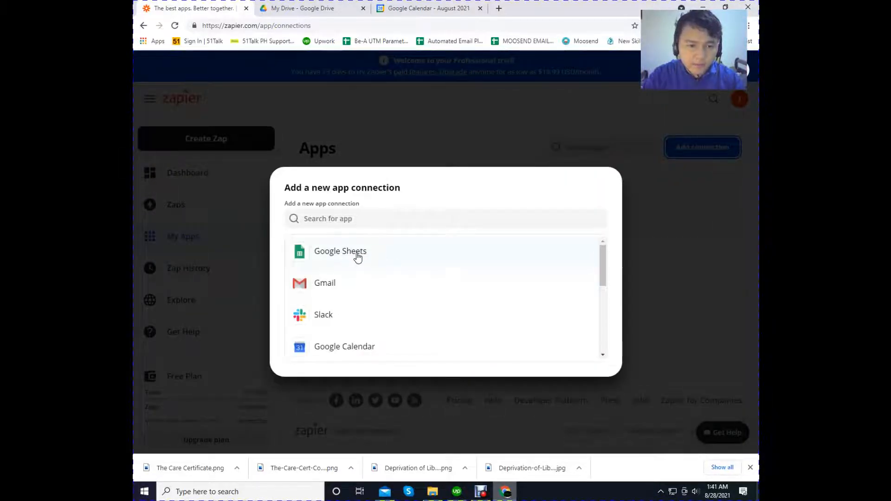
scroll(364, 301, down, 1)
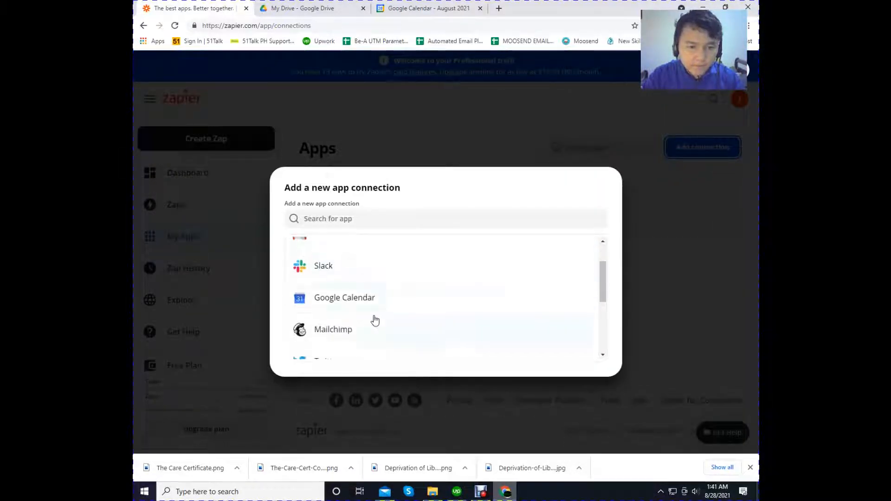
click(358, 298)
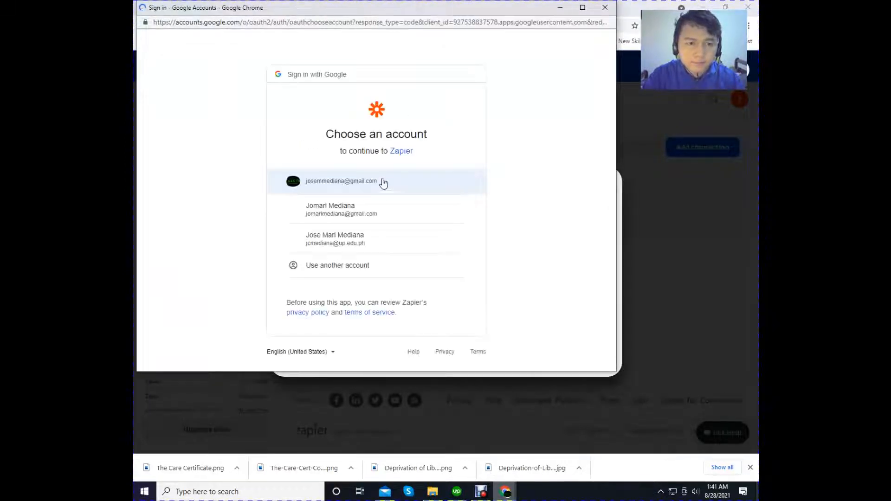
click(355, 187)
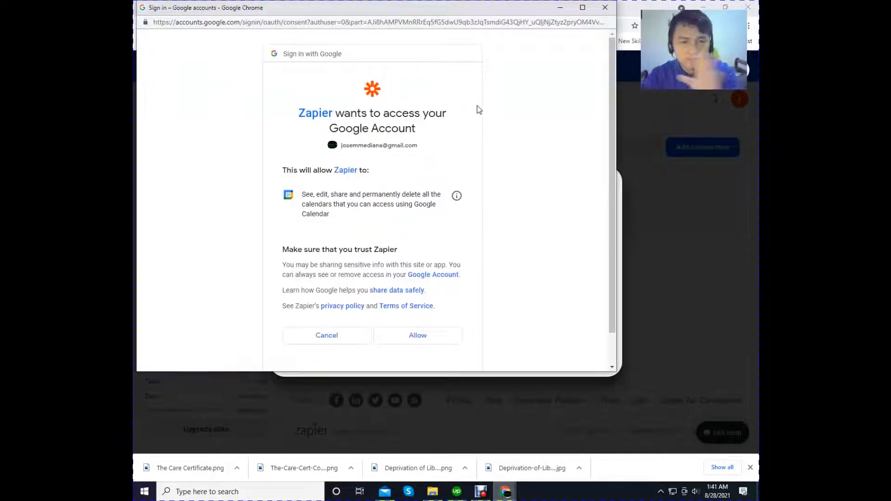
scroll(445, 209, down, 1)
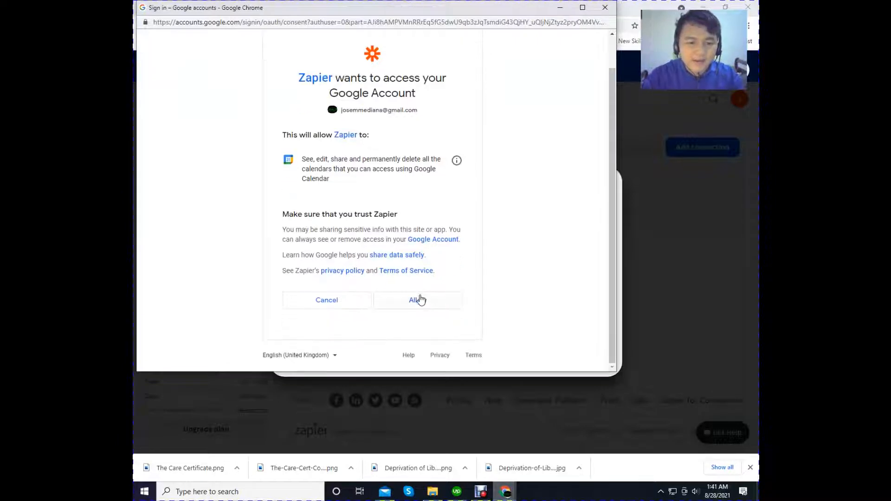
click(419, 299)
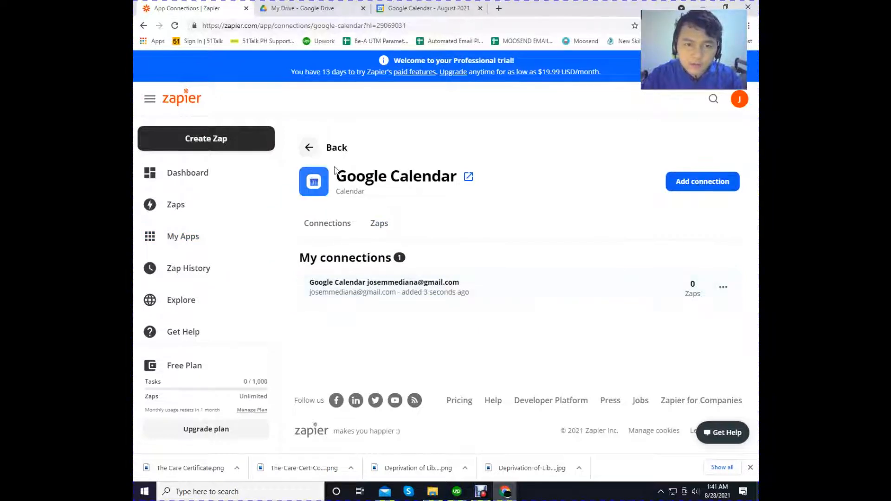
click(308, 147)
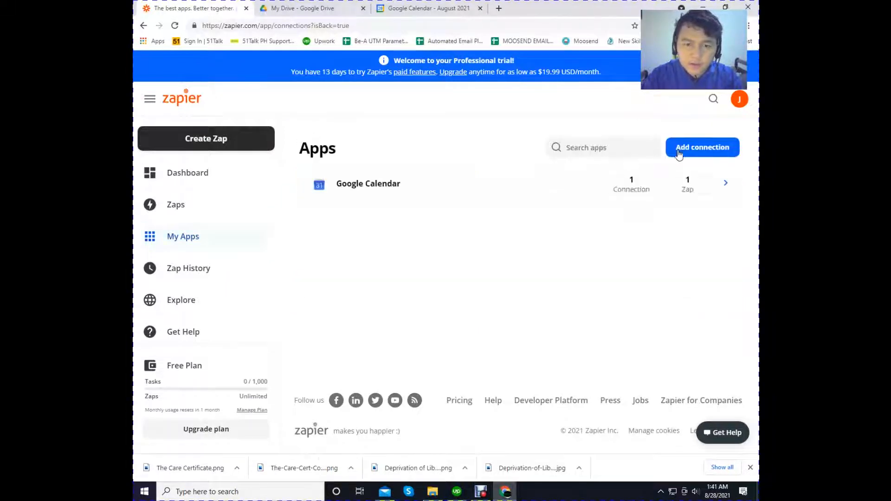
- Add a Google Sheets connection with the same Google account, allow access, and return to the apps list
click(702, 147)
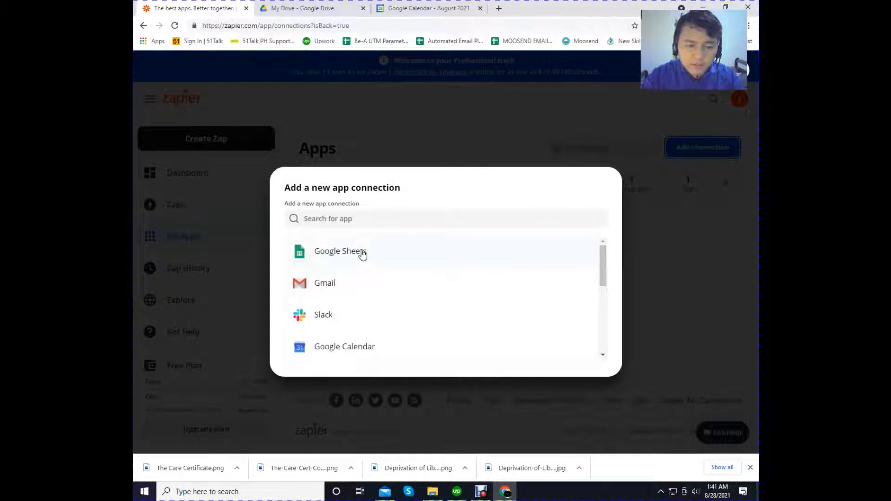
click(361, 253)
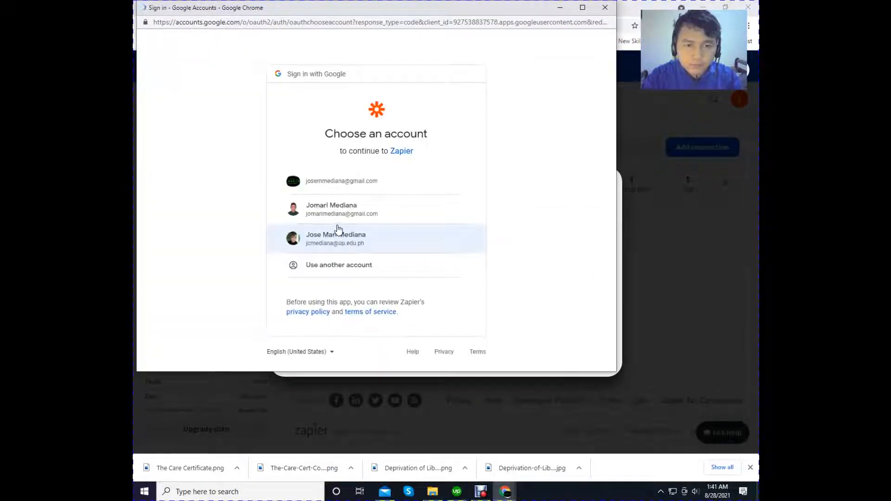
click(331, 185)
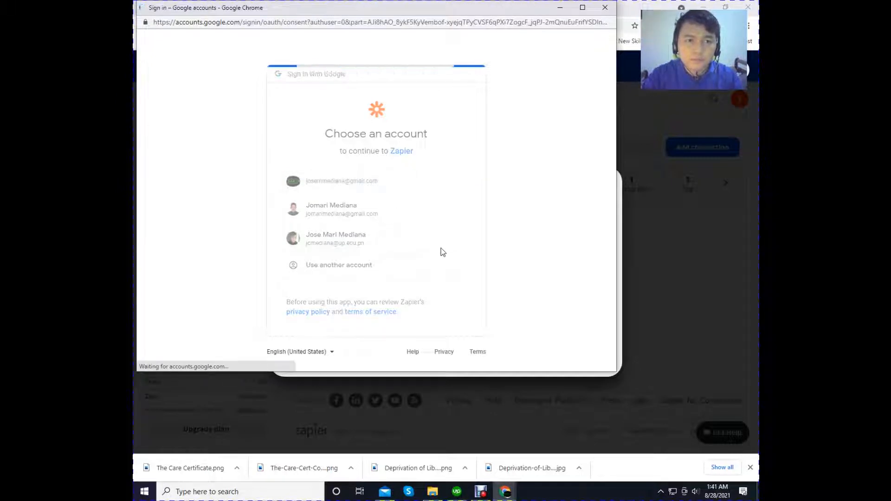
scroll(419, 310, down, 2)
click(418, 310)
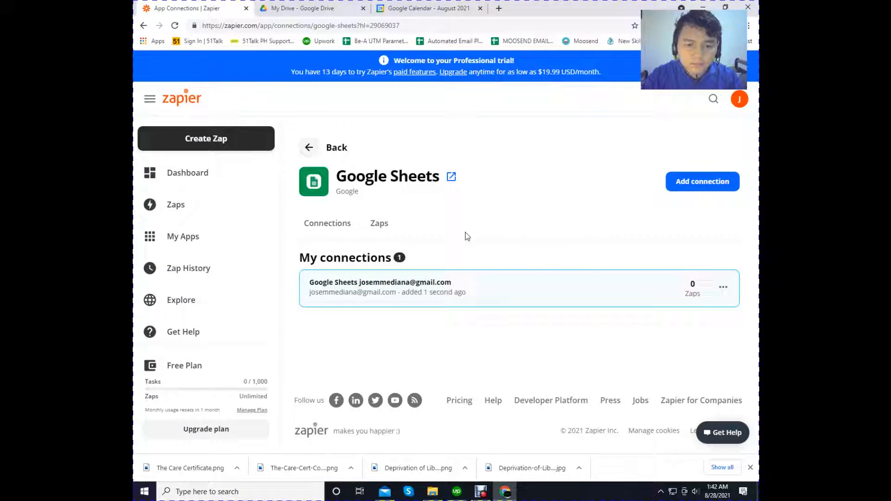
click(309, 147)
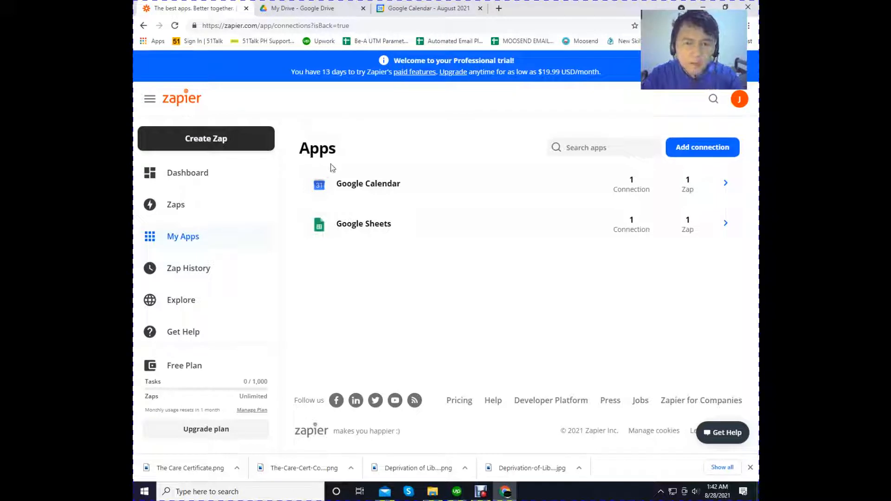
- Start a new Zap from a template by browsing the gallery to reach the workflow builder
click(307, 8)
click(207, 5)
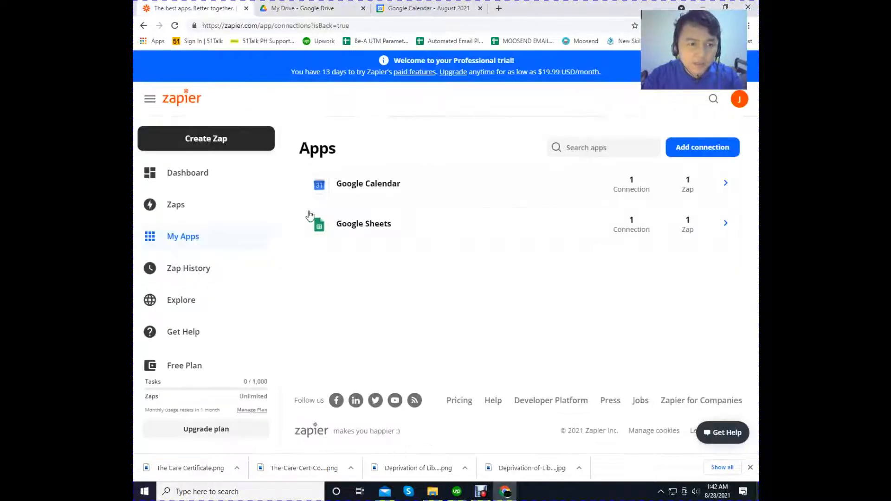
click(207, 147)
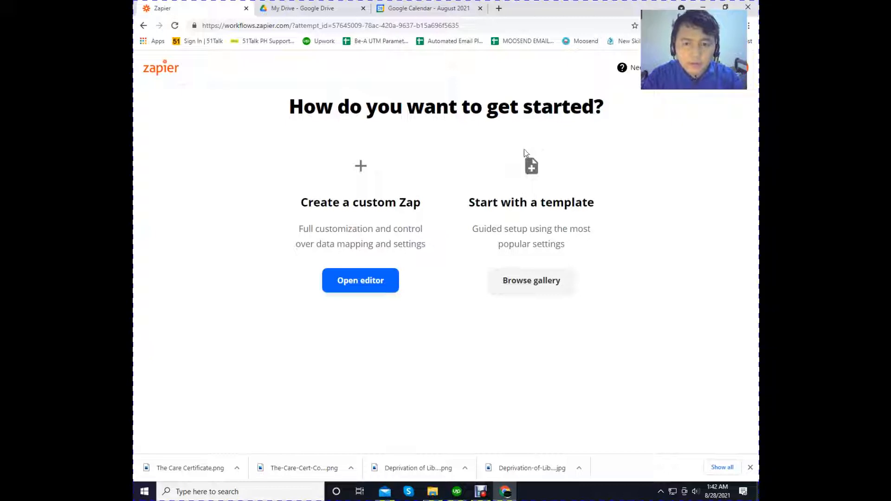
click(538, 290)
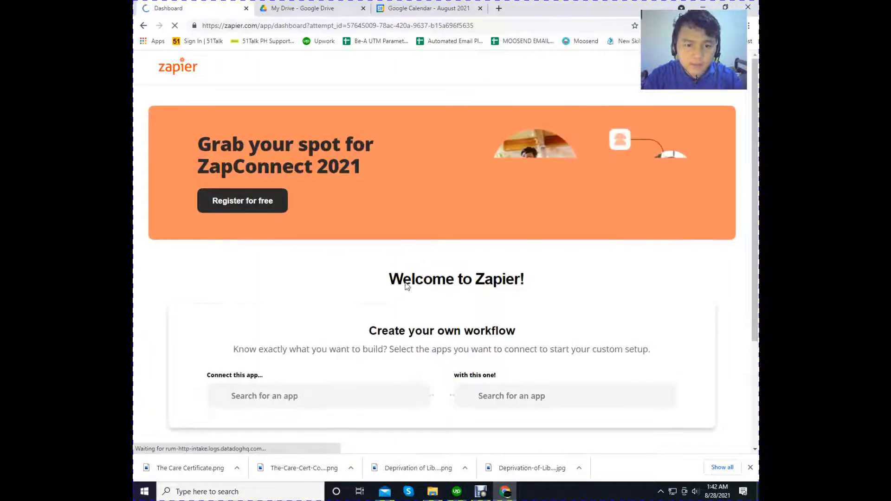
scroll(399, 292, down, 1)
scroll(399, 291, down, 2)
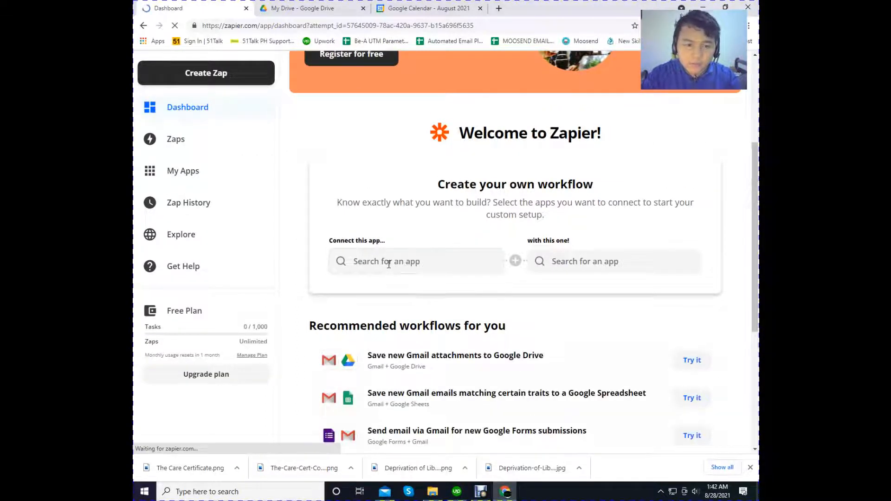
- Set Google Sheets as the first app of the new workflow
click(389, 261)
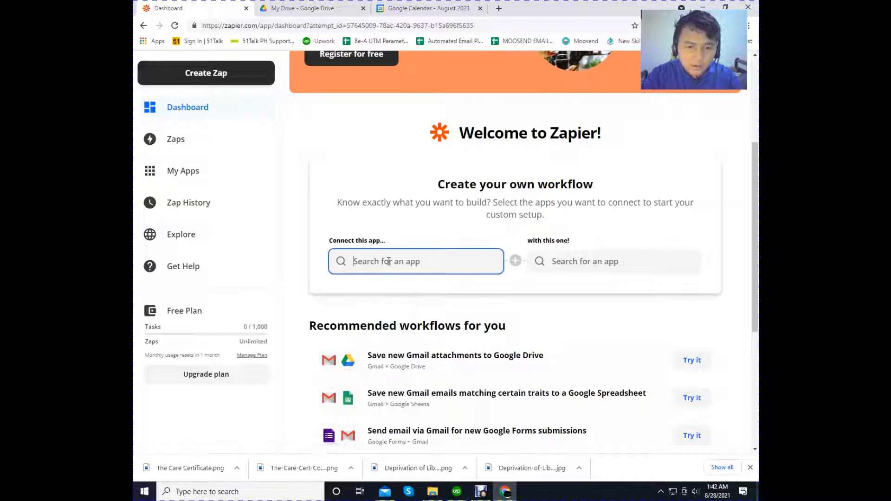
text(Goof)
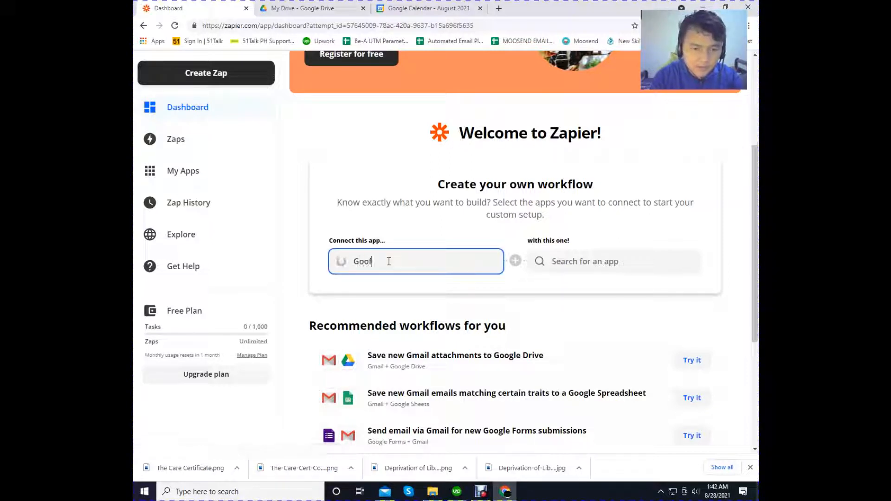
key(BackSpace)
text(gle)
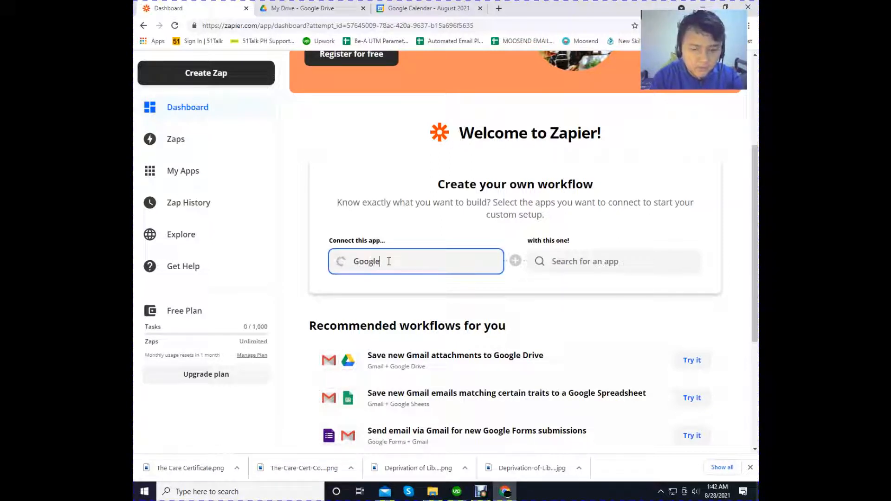
text( sheet)
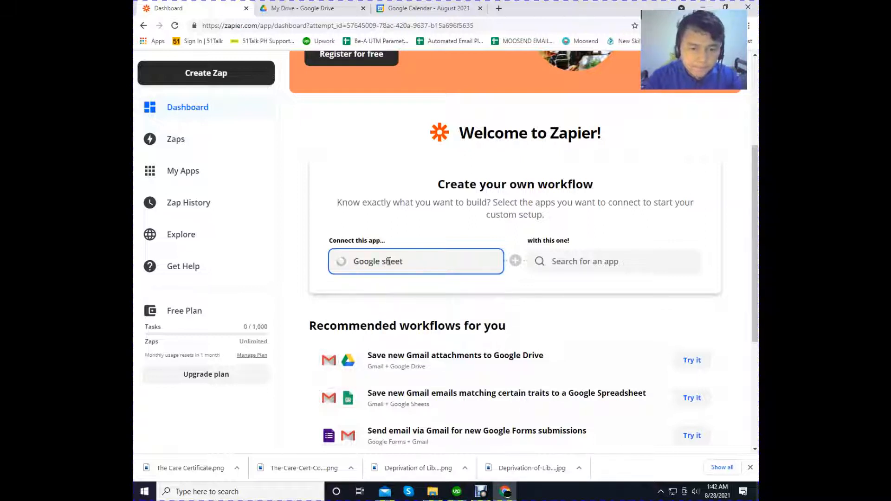
click(390, 291)
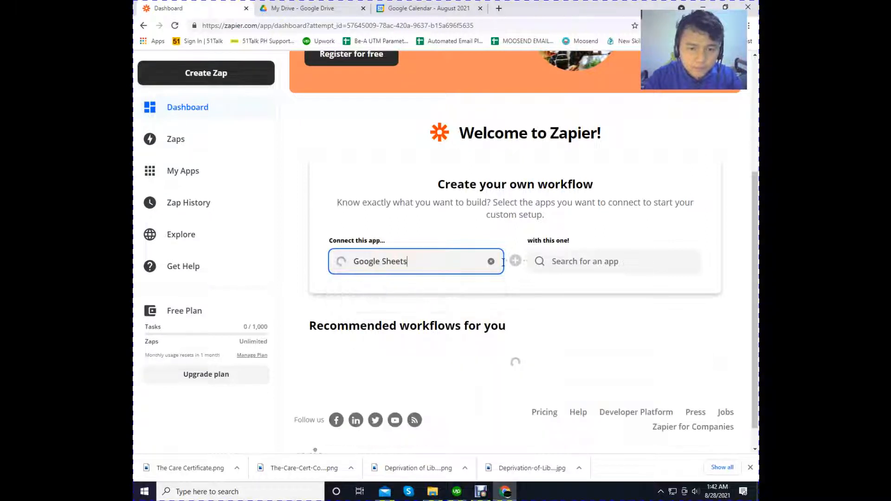
- Pair the workflow with Google Calendar as the second app
click(574, 266)
text(goo)
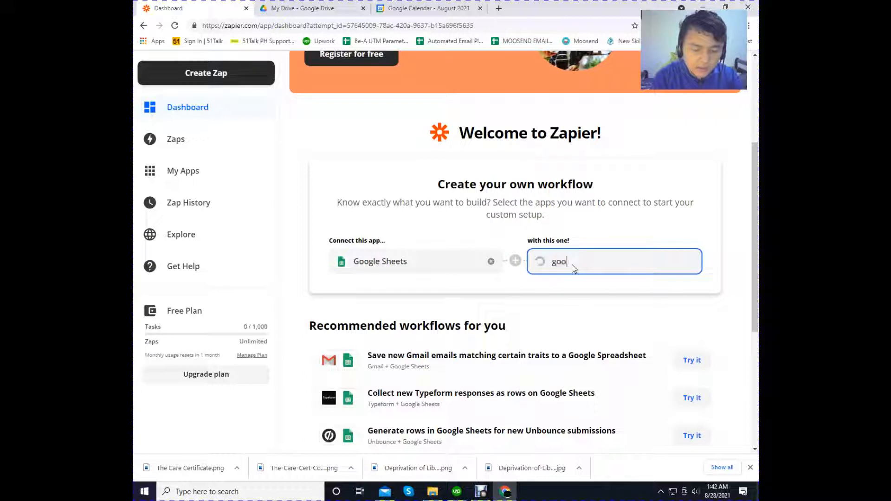
text(gle cale)
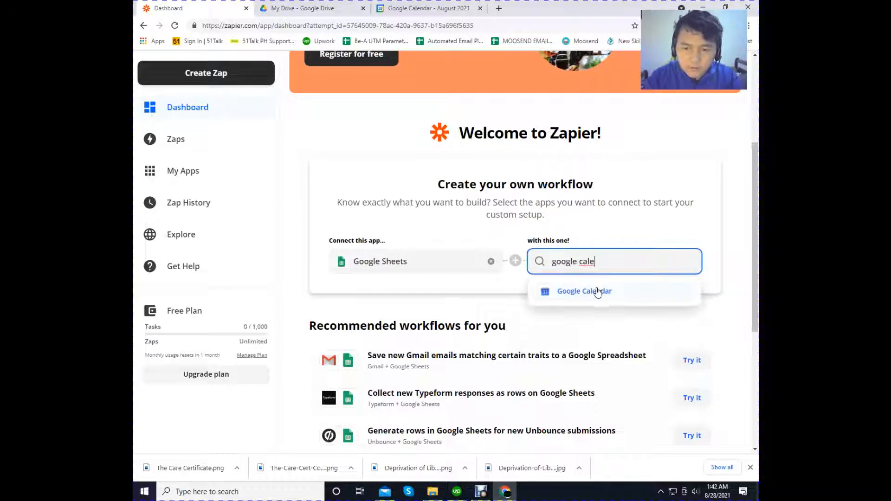
click(598, 292)
- Examine the recommended Google Sheets and Google Calendar workflows and the trigger and action choices for the custom workflow
scroll(444, 269, down, 2)
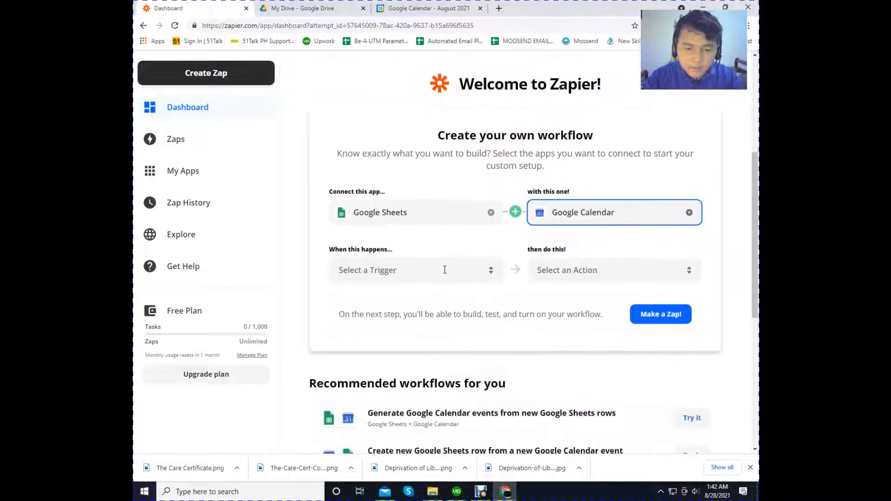
scroll(444, 270, down, 2)
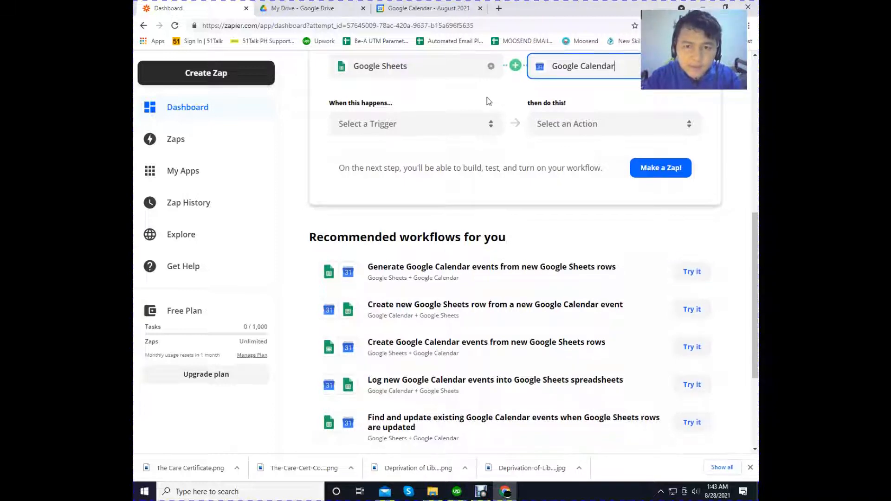
scroll(488, 203, up, 2)
scroll(488, 202, down, 2)
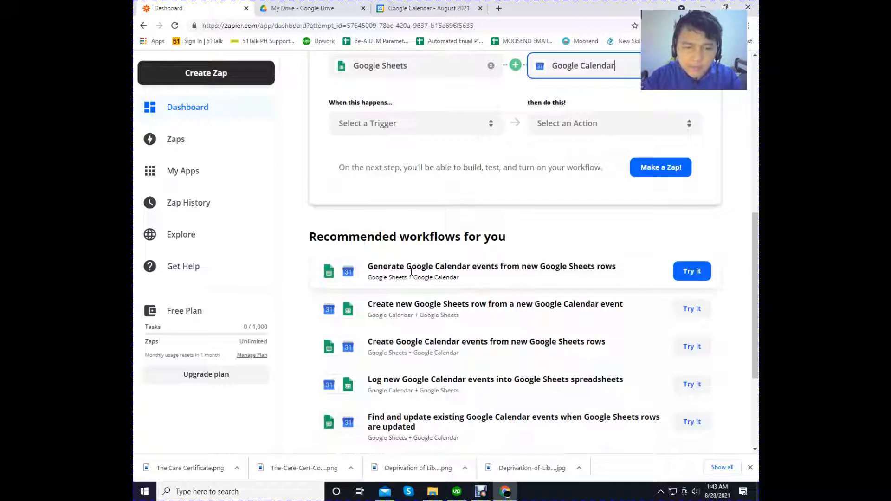
scroll(411, 271, down, 1)
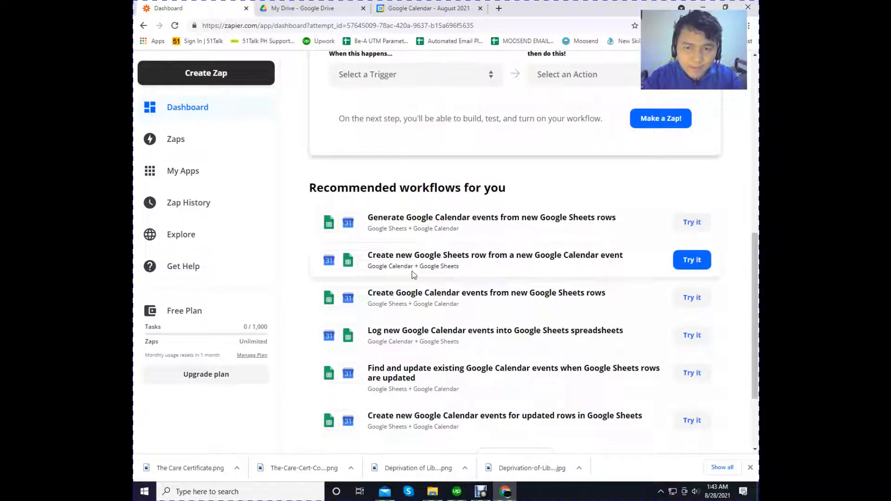
scroll(411, 271, up, 2)
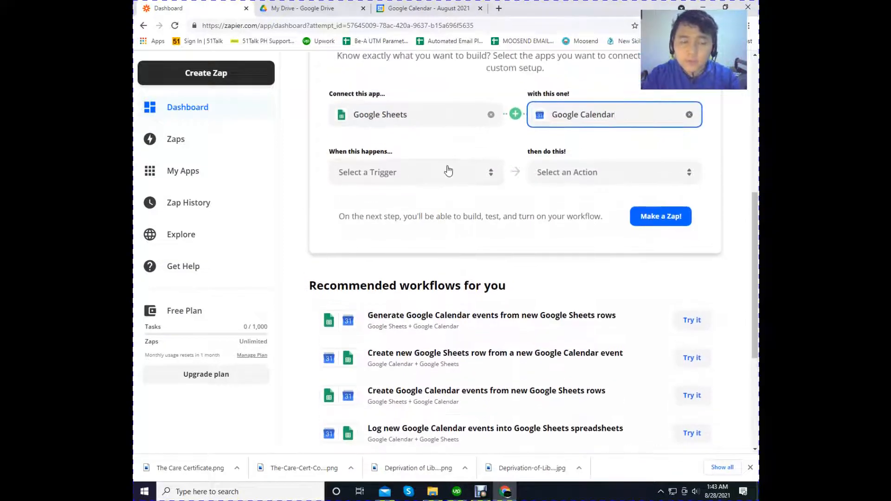
click(375, 174)
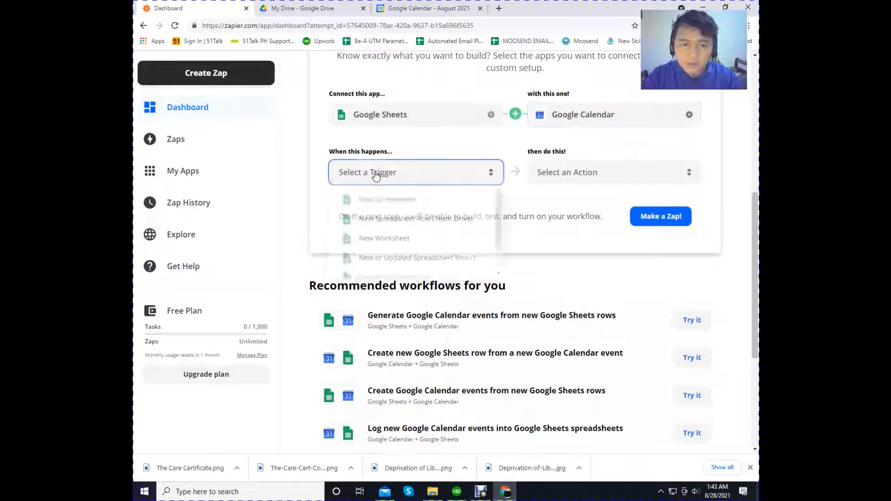
scroll(397, 195, down, 2)
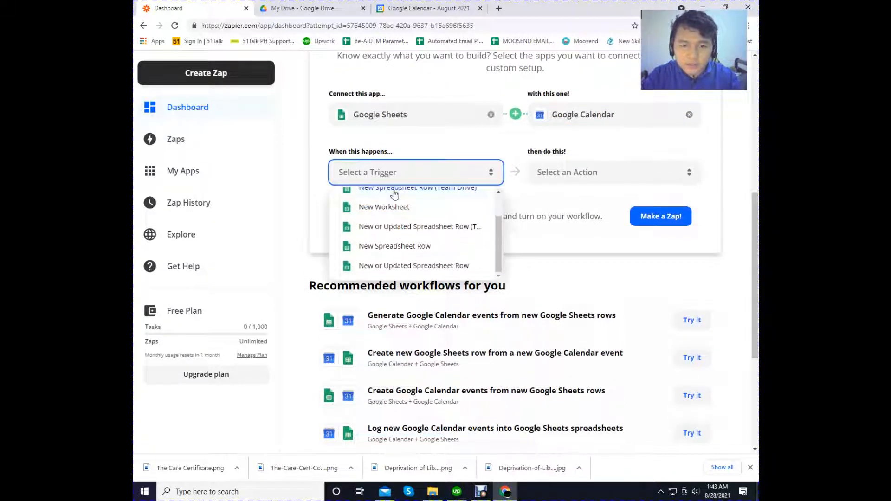
scroll(579, 165, down, 1)
click(453, 97)
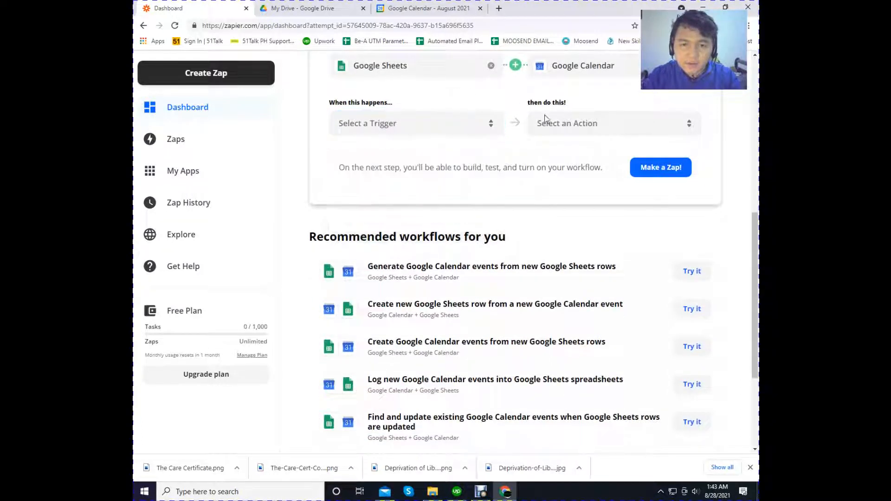
click(550, 123)
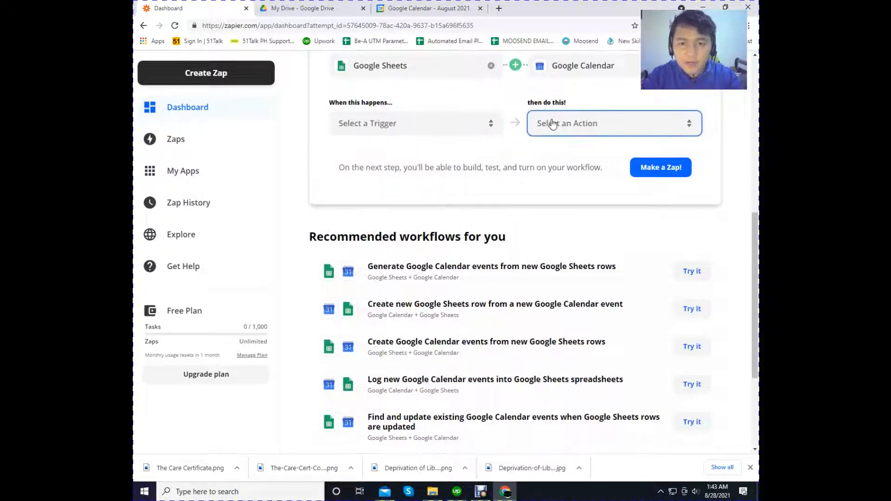
click(472, 94)
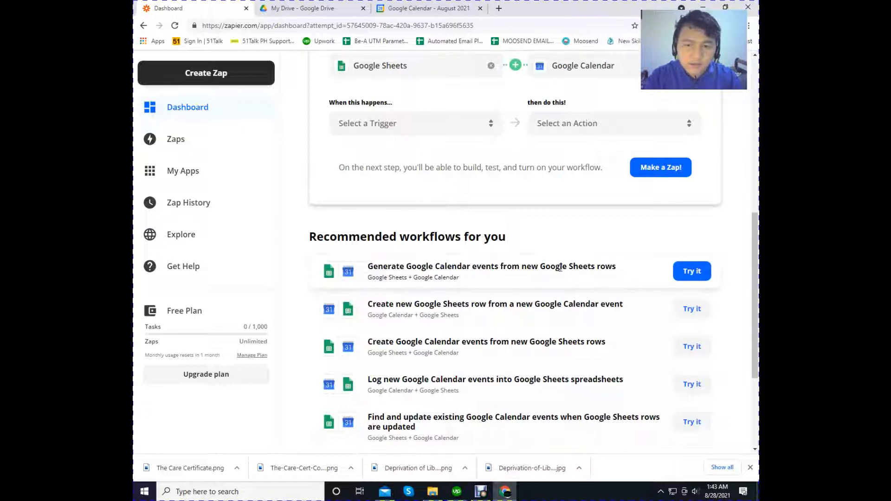
- Start a Zap from the recommended workflow "Generate Google Calendar events from new Google Sheets rows"
click(692, 271)
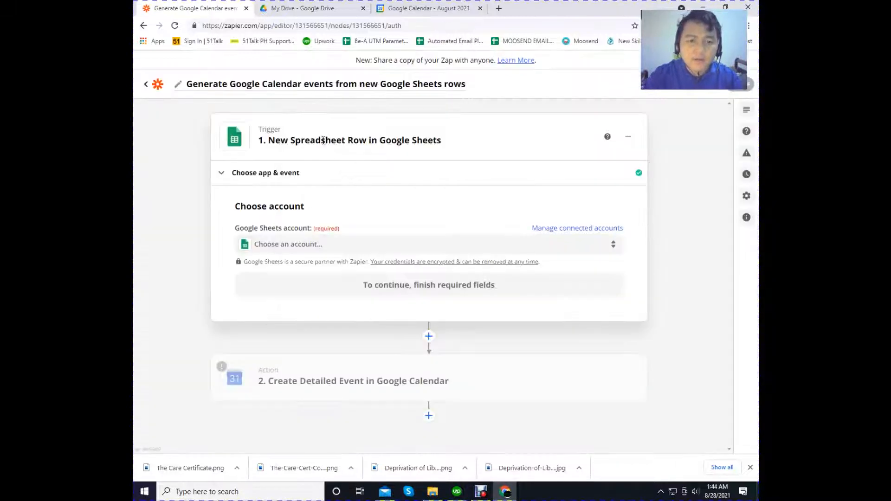
- Switch to Google Drive and create a new blank Google Sheets spreadsheet in My Drive
click(301, 10)
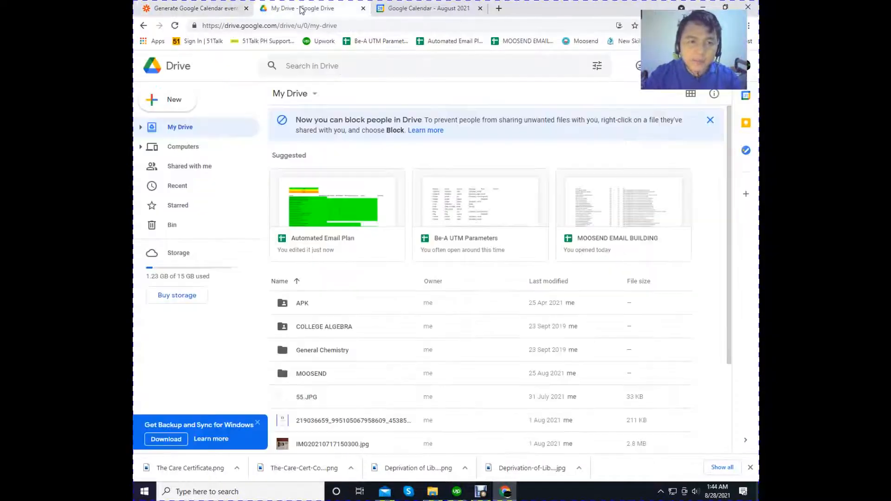
scroll(474, 336, down, 2)
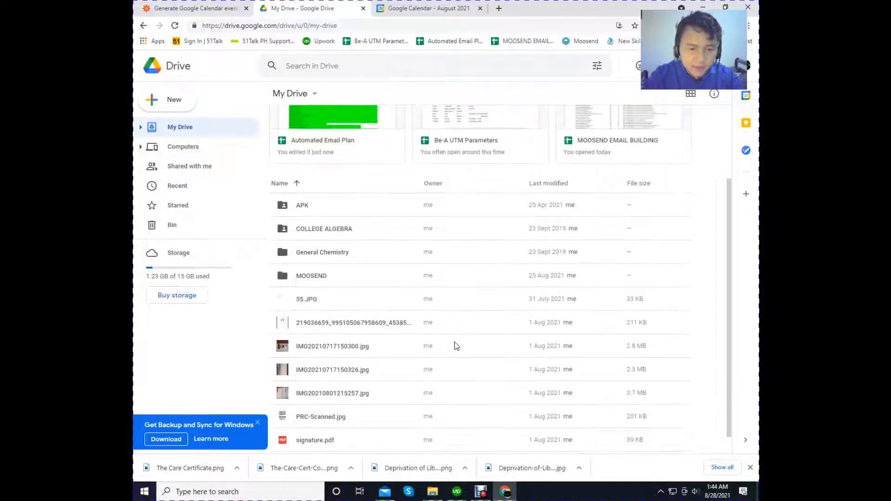
scroll(456, 345, up, 2)
right_click(361, 300)
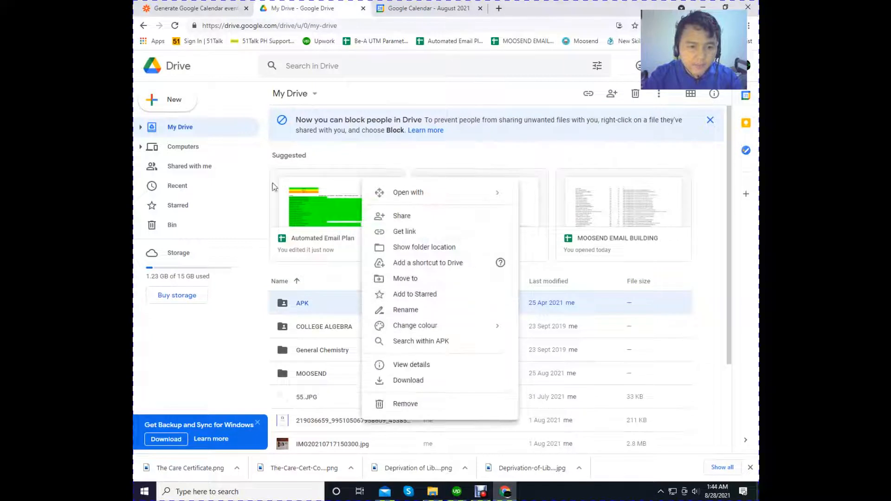
click(179, 102)
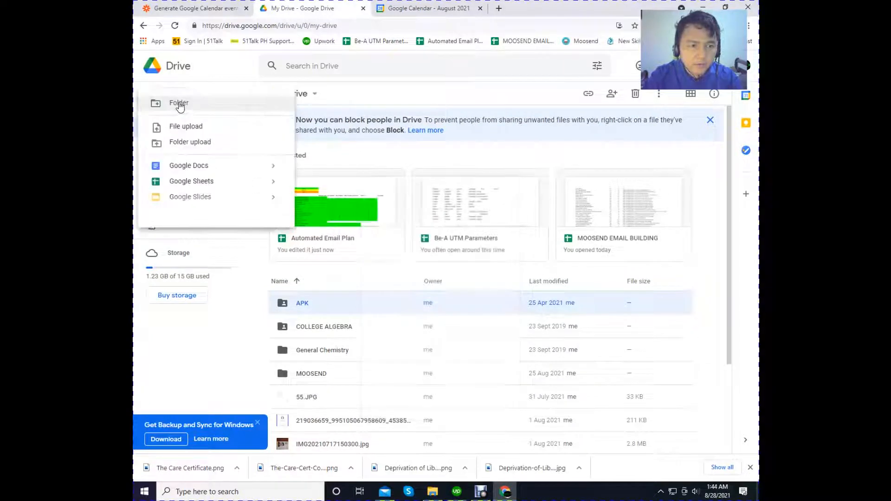
click(192, 183)
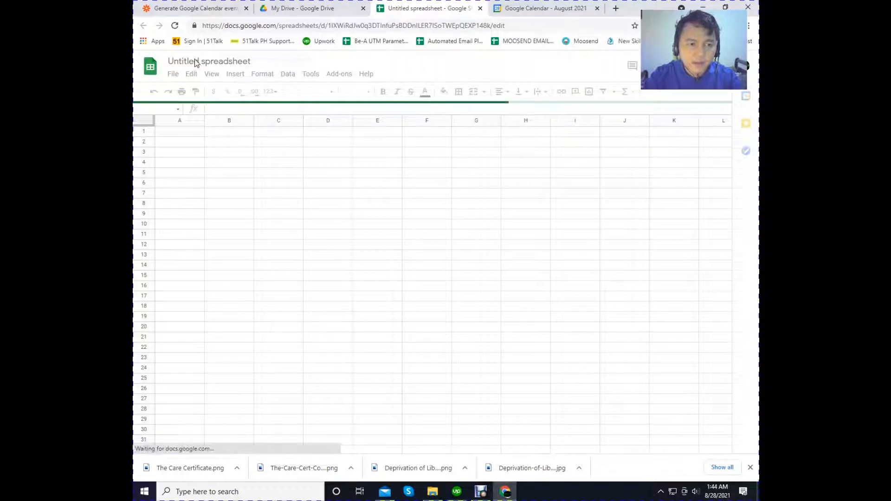
- Name the new spreadsheet "Google Calendar Activities"
click(195, 63)
text(Google C)
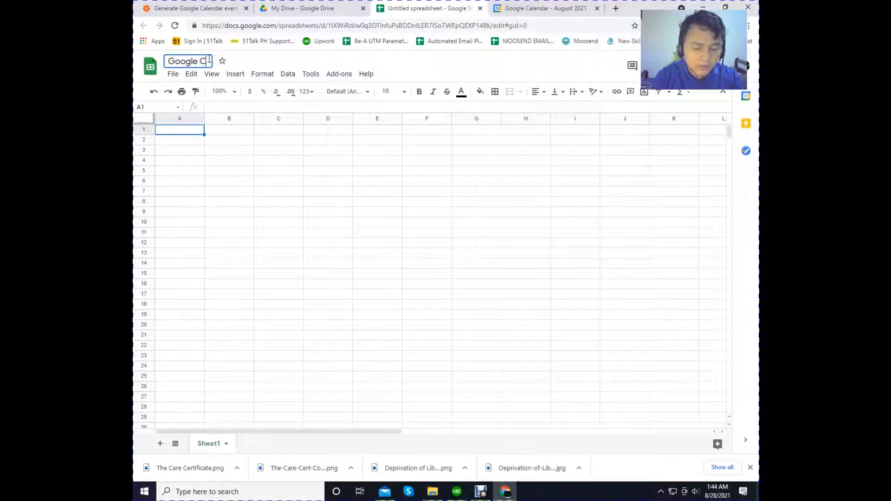
text(lendar)
key(BackSpace)
key(BackSpace)
key(BackSpace)
key(BackSpace)
key(BackSpace)
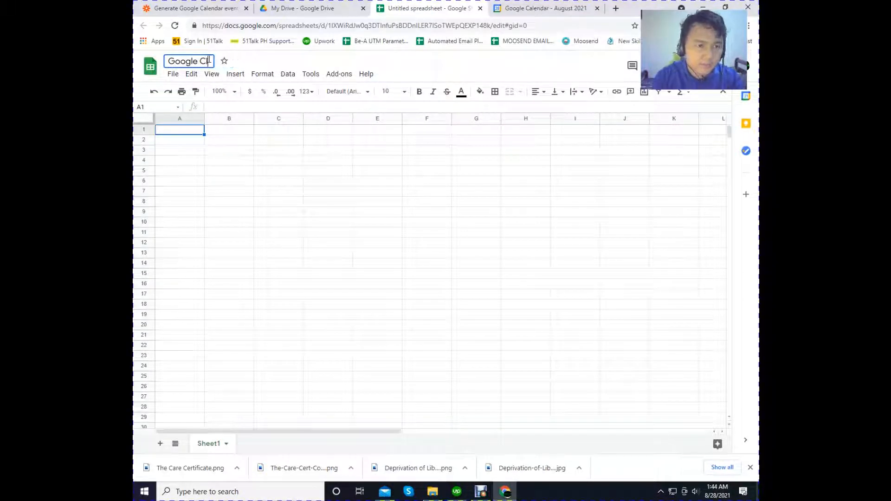
key(BackSpace)
text(ale)
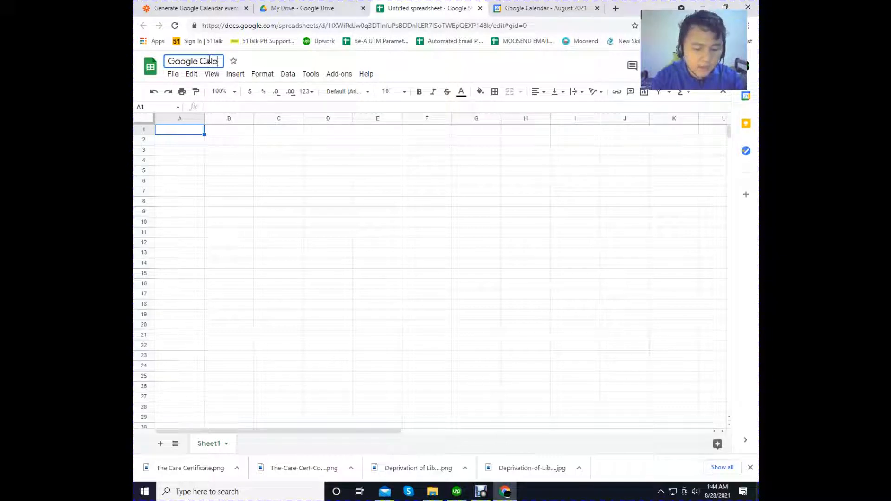
text(ndar Activities)
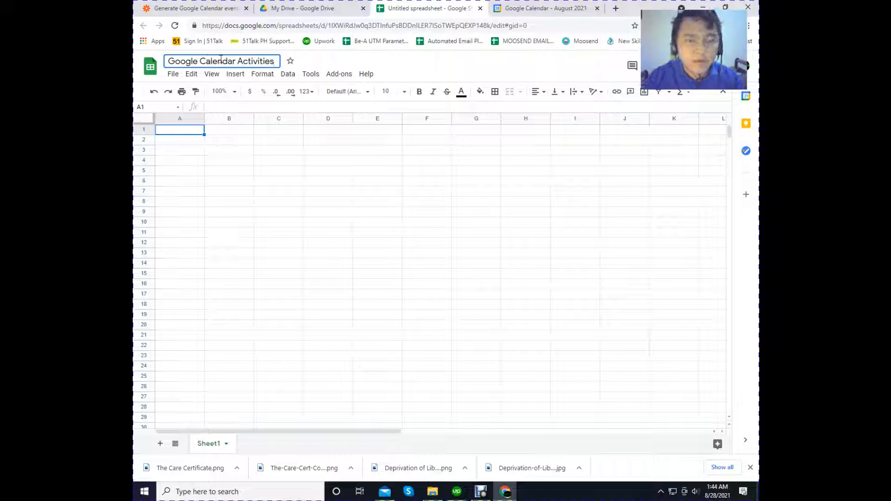
click(250, 173)
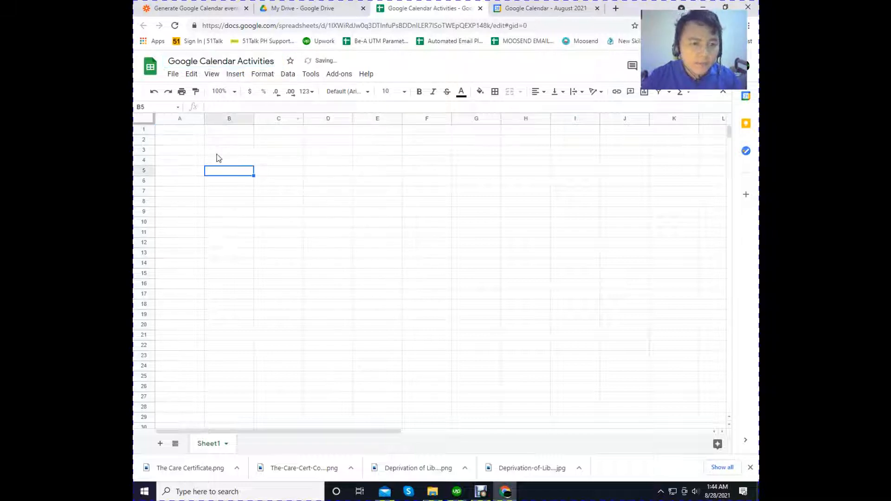
- Enter the column headers Activities, Time and Date in cells A1 to C1
click(201, 132)
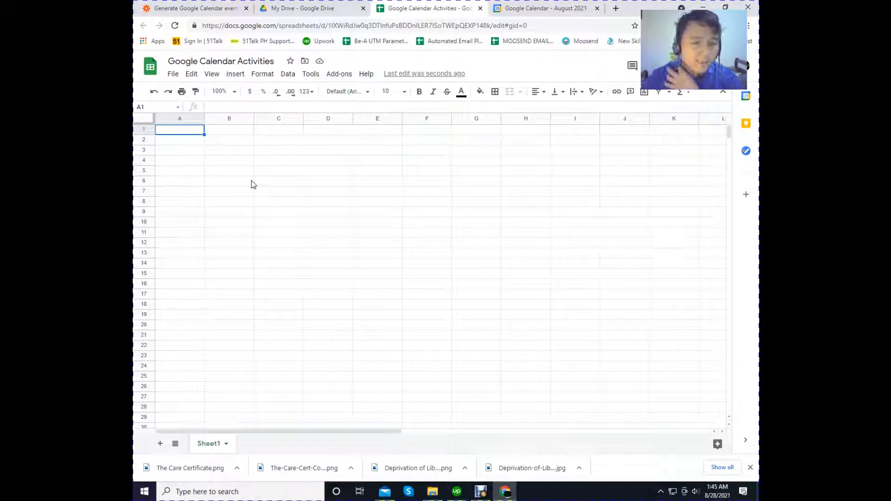
click(192, 149)
click(189, 131)
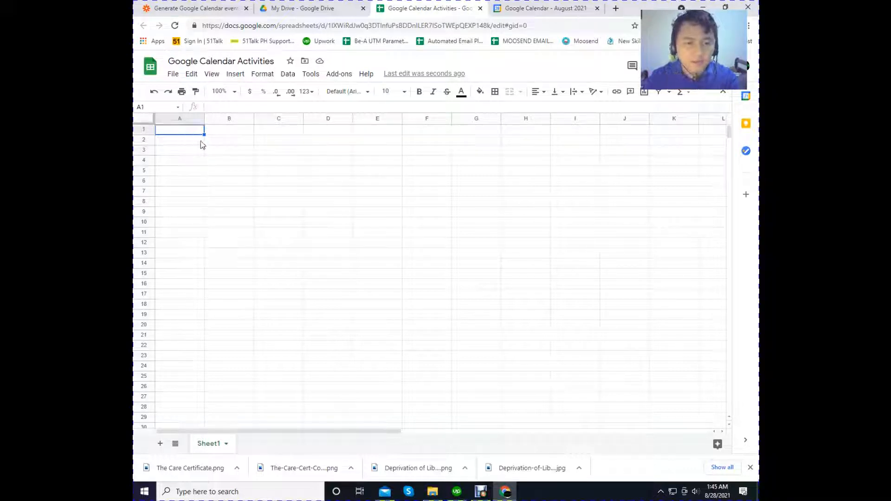
text(Activ)
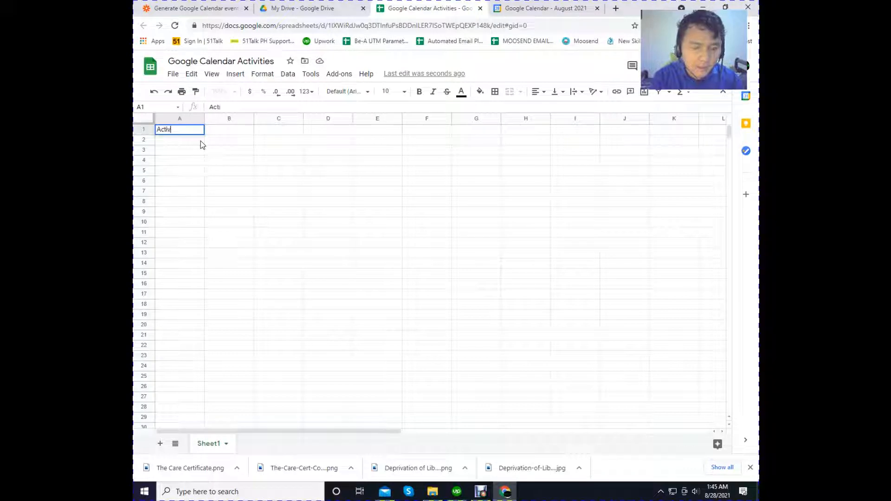
text(ities)
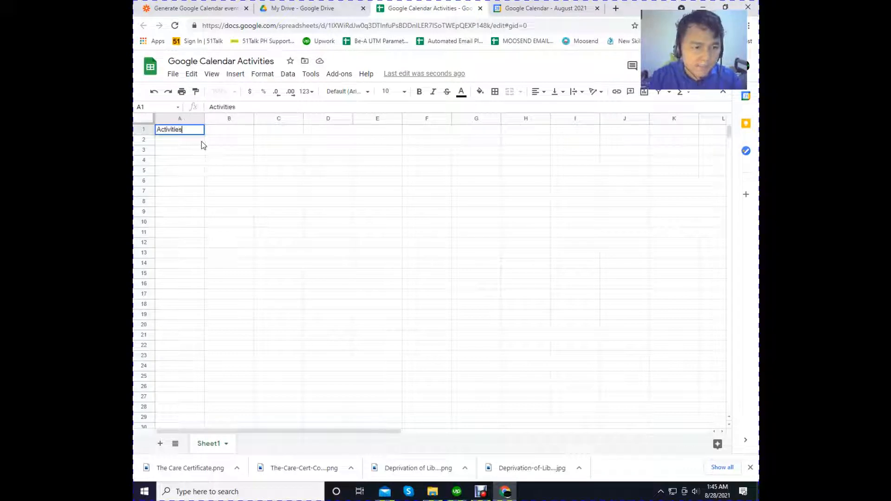
click(226, 133)
text(Time)
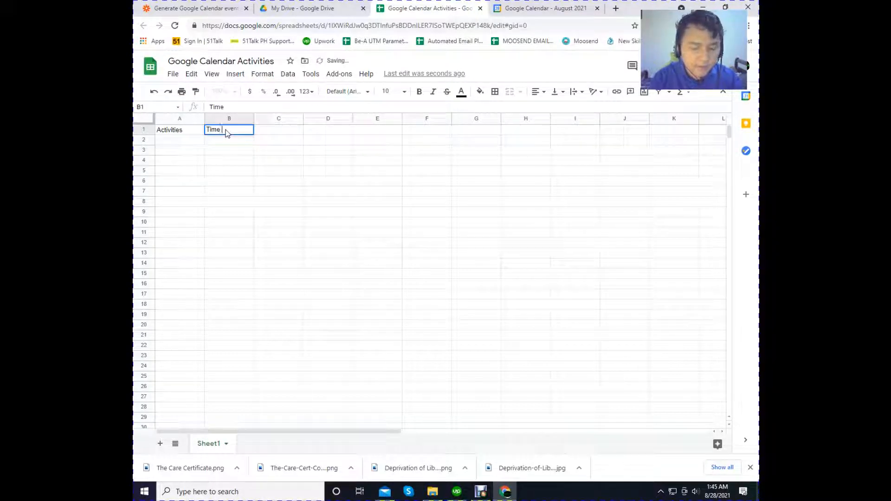
click(286, 132)
text(Date)
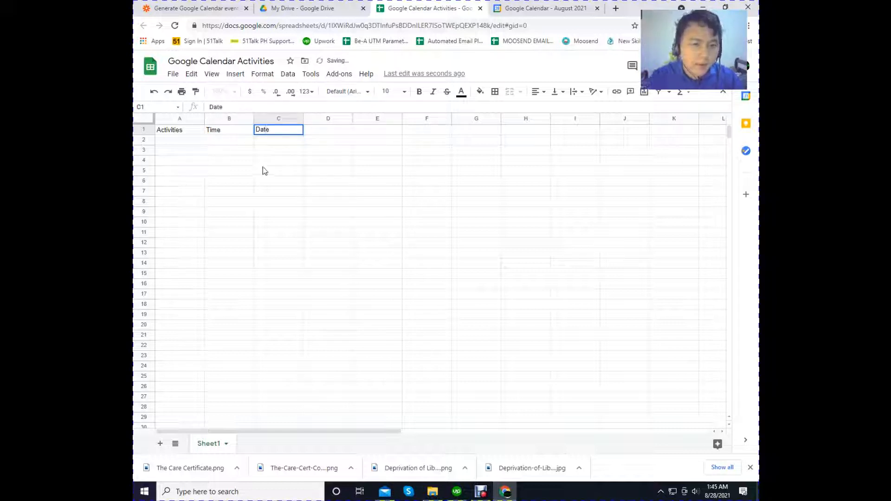
- Enter "Go to the Vet" as the first activity in A2 and select the Time cell beside it
click(168, 142)
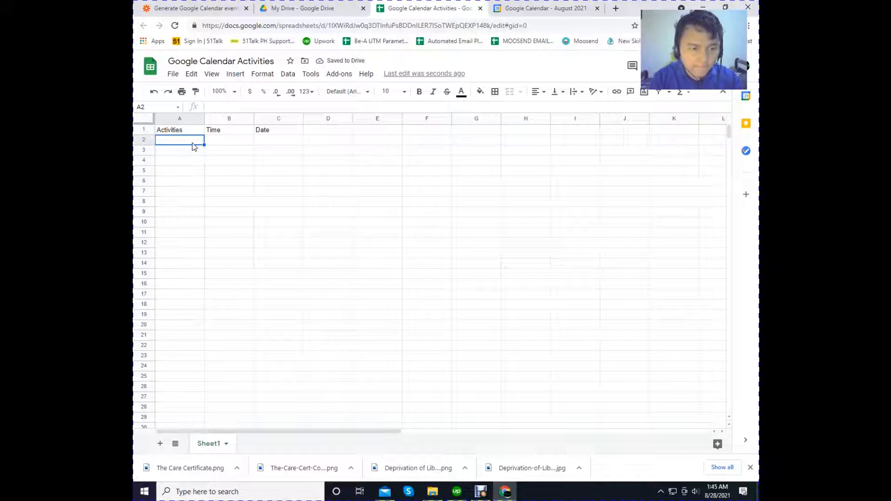
text(Ve)
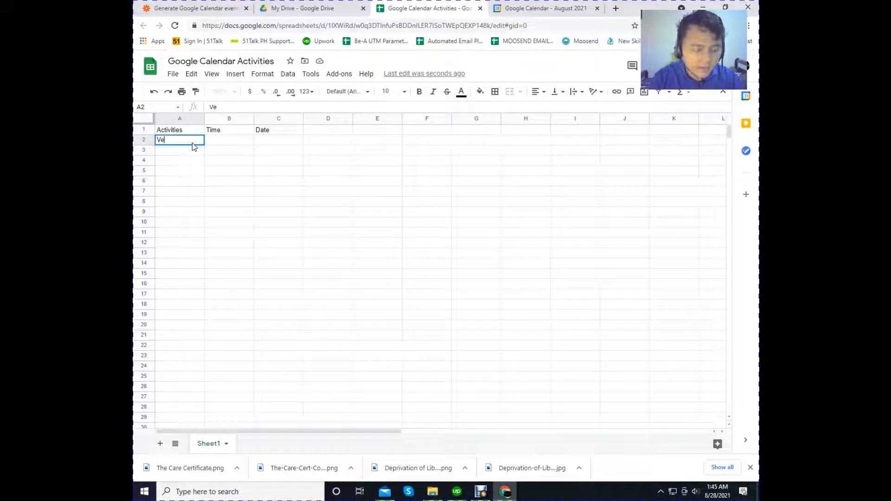
text(t)
key(BackSpace)
key(BackSpace)
key(BackSpace)
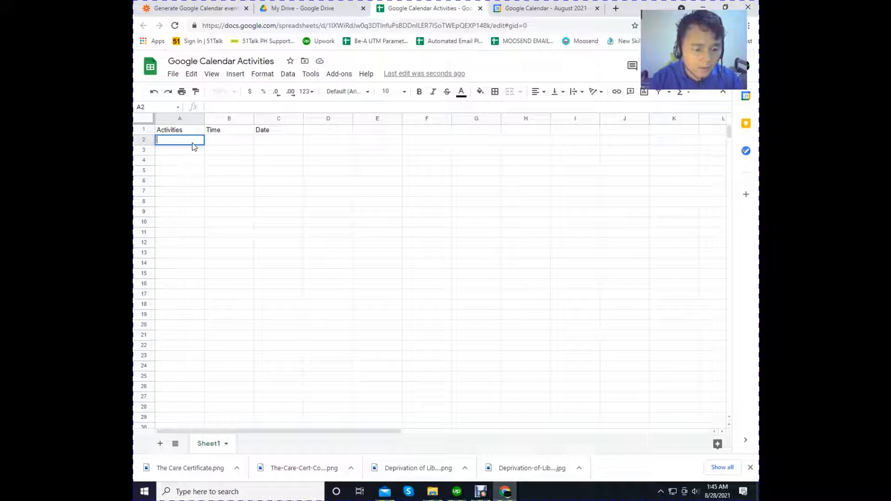
text(Go to th)
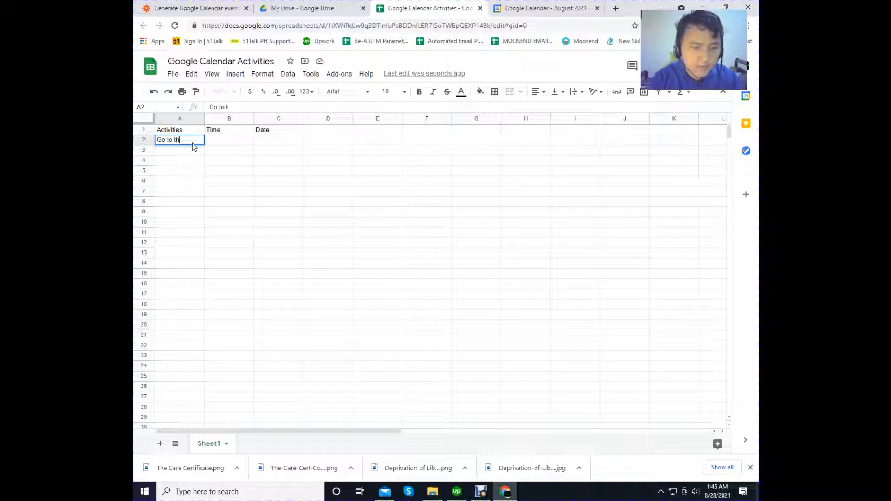
text(e Ve)
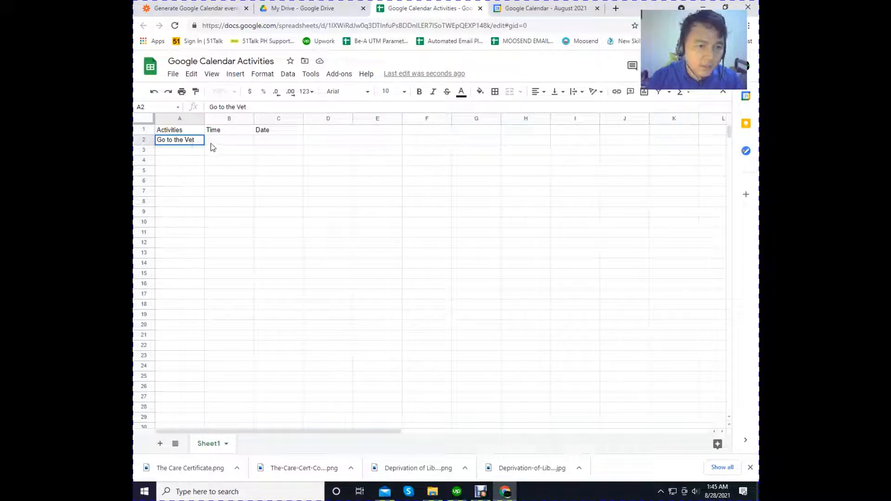
text(t)
click(210, 144)
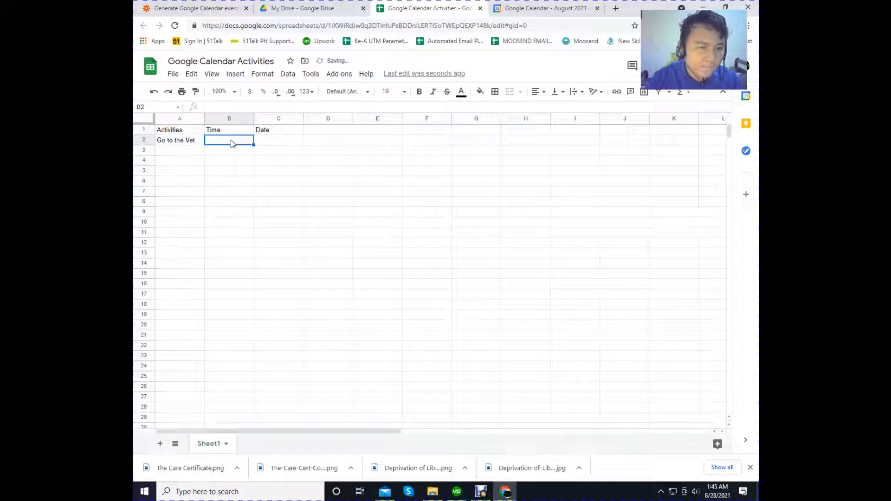
click(265, 170)
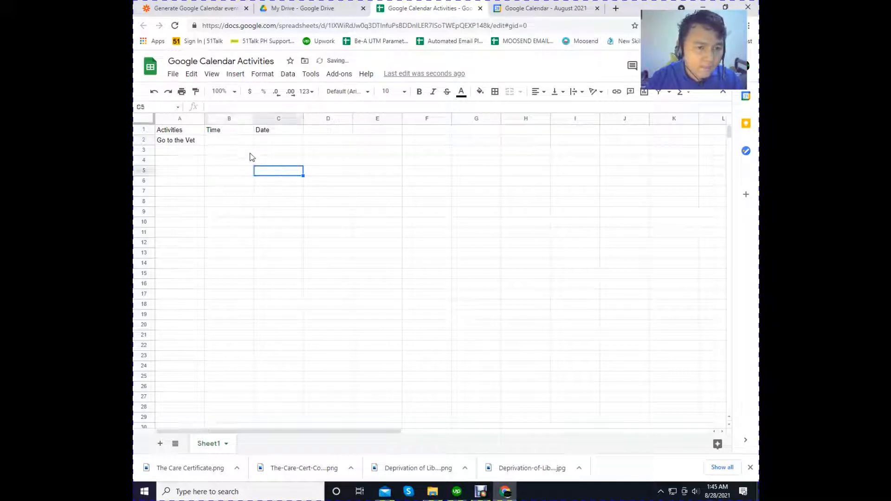
click(230, 141)
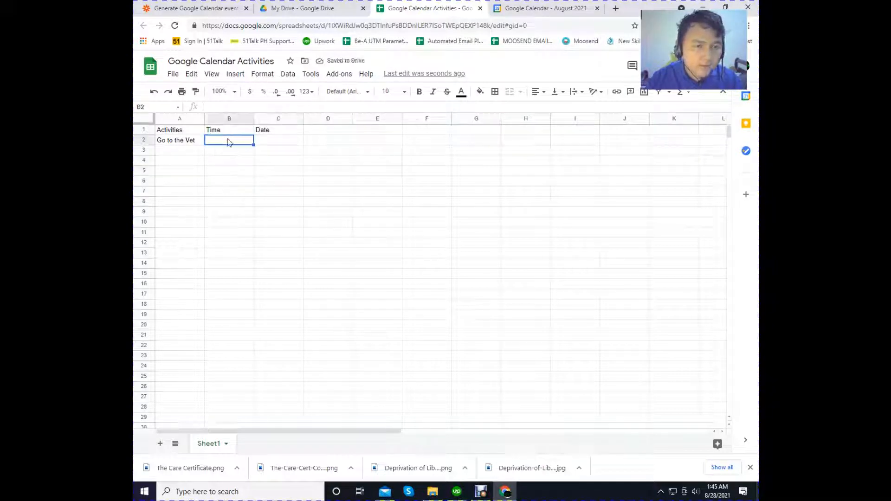
- Format the whole Time column (column B) with the Time number format
click(226, 119)
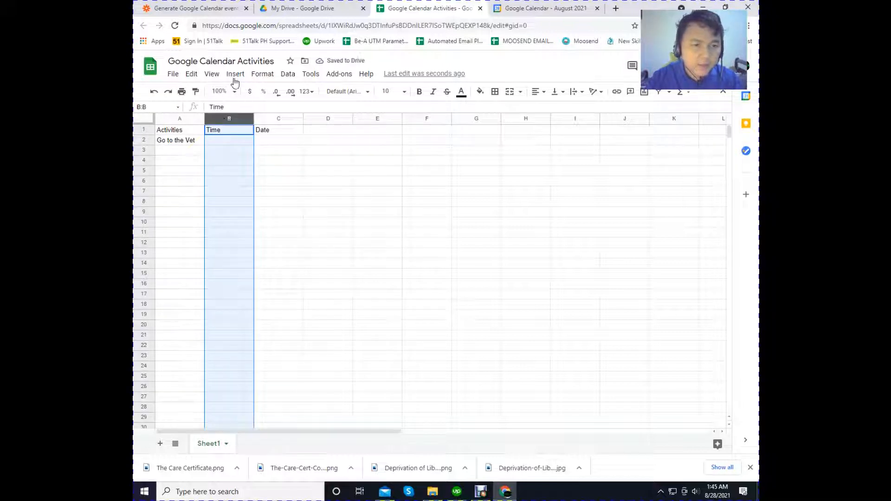
click(267, 77)
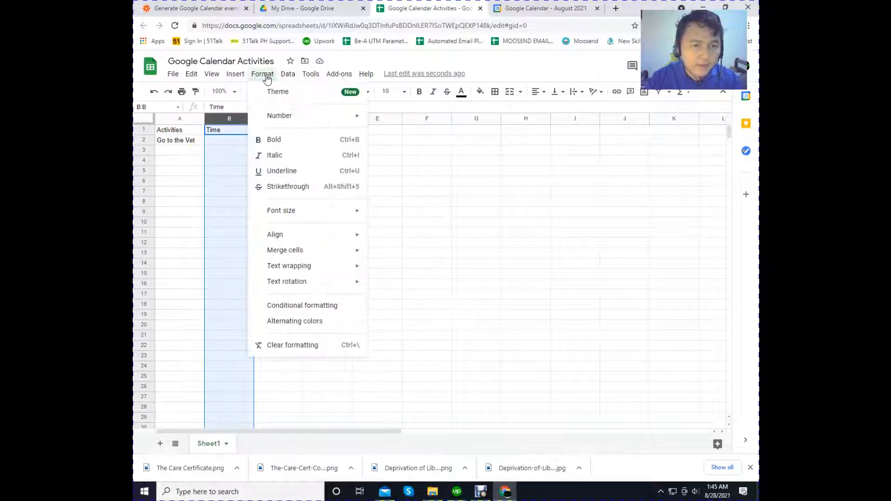
mouse_move(287, 117)
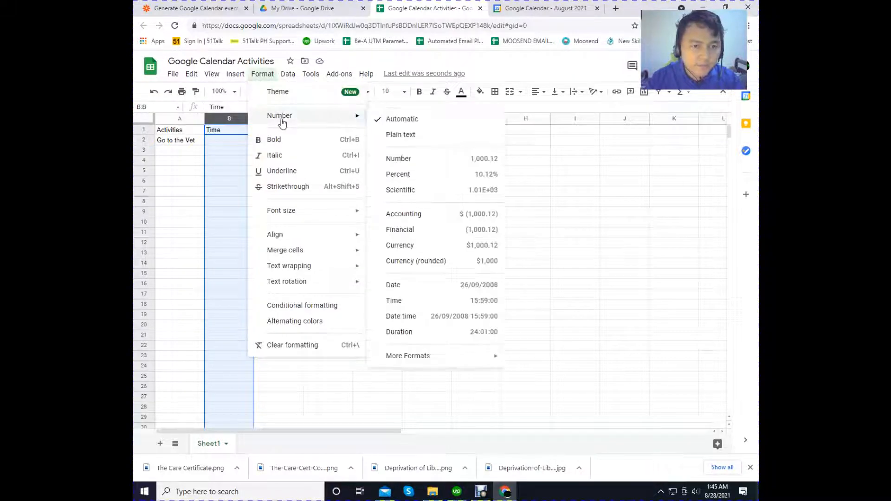
click(398, 301)
click(226, 192)
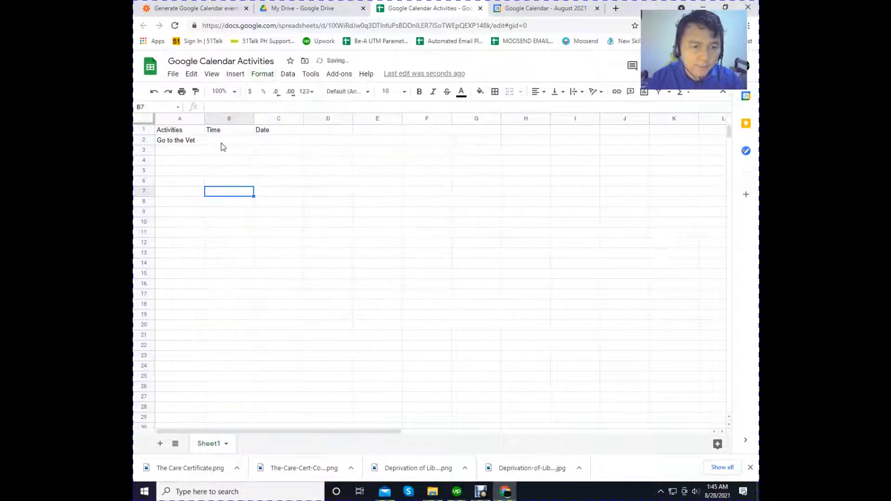
- Enter 9:00 as the time for the "Go to the Vet" activity in B2
click(220, 142)
text(9:00)
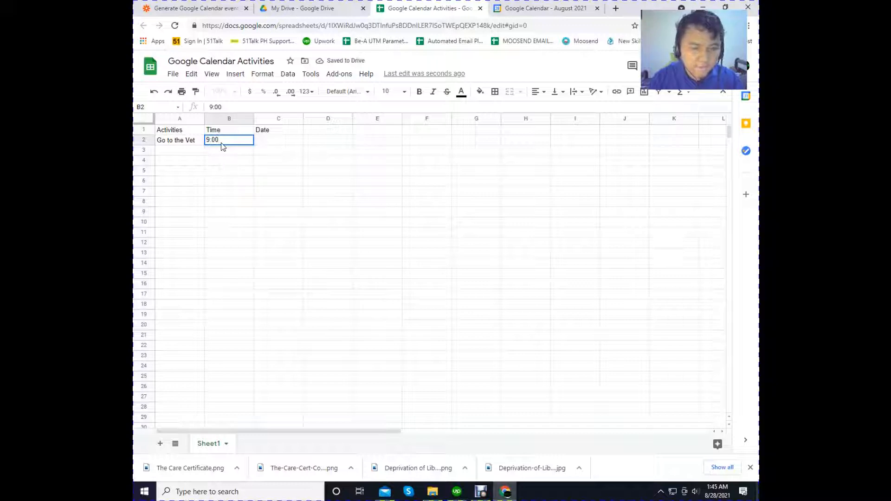
key(Return)
click(271, 143)
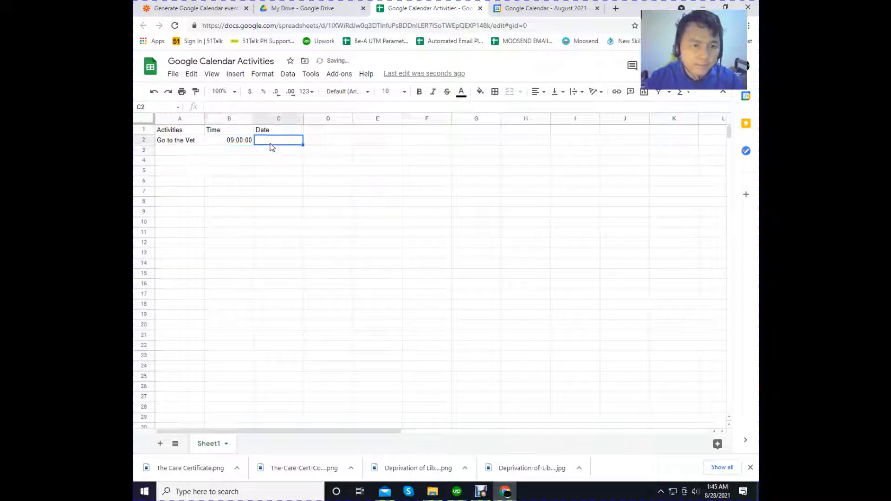
- Check which number format is applied to the time in B2, leaving it as it is
click(232, 141)
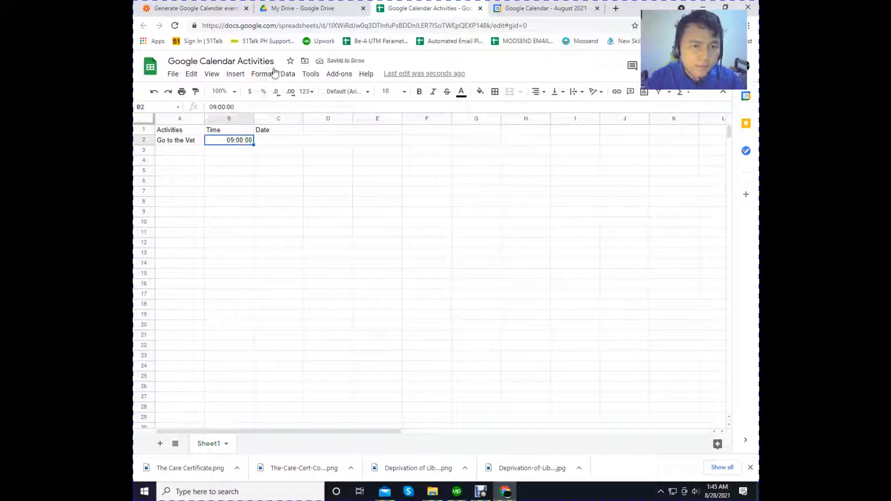
click(270, 74)
mouse_move(309, 115)
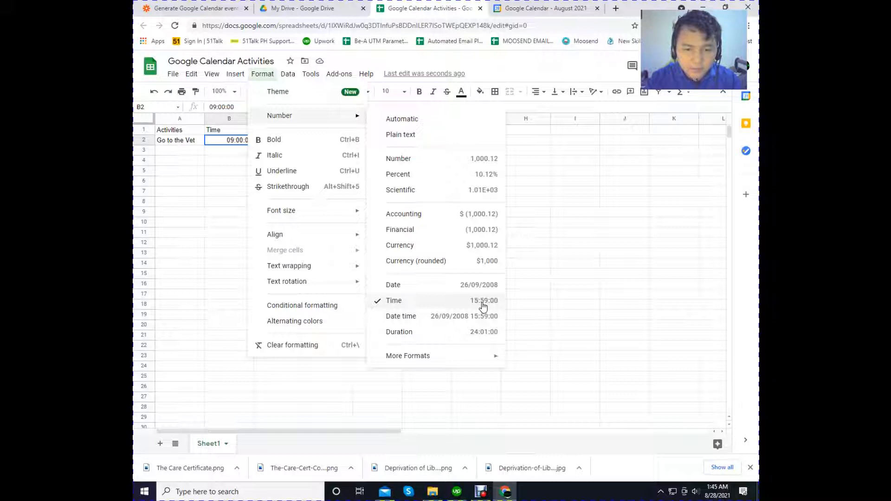
click(199, 147)
click(223, 142)
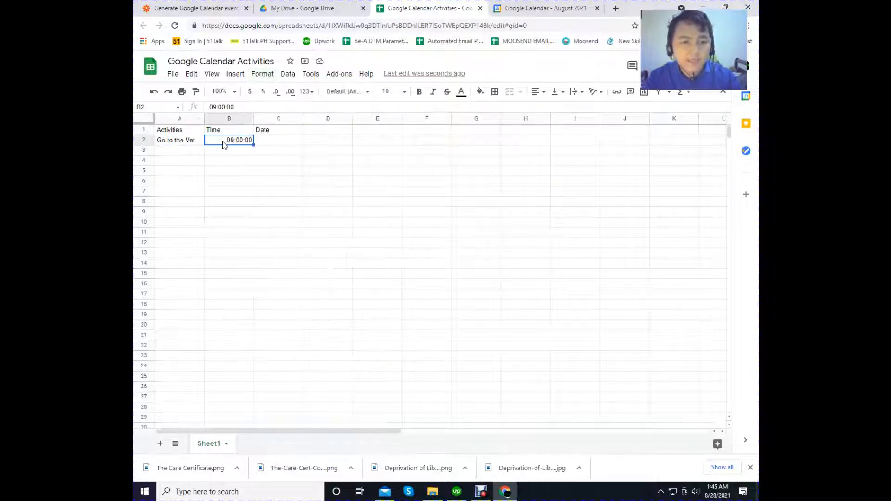
click(274, 172)
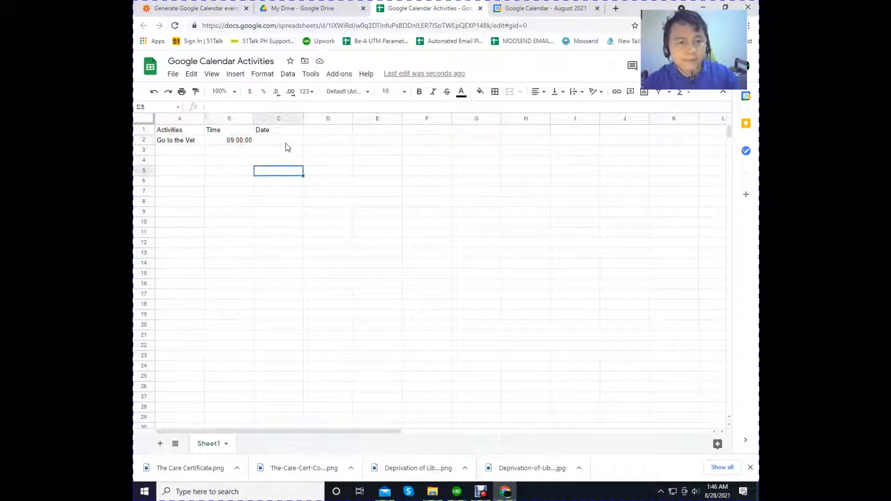
- Format the whole Date column (column C) with the Date number format
click(284, 142)
click(279, 120)
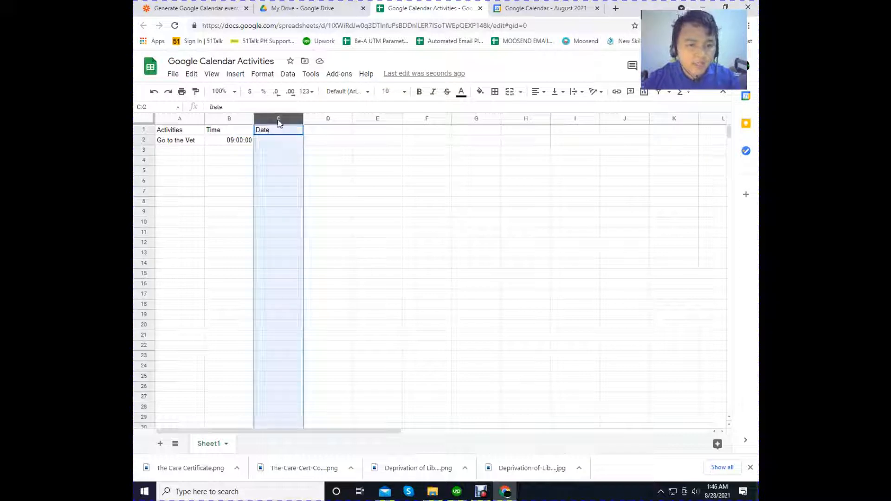
click(263, 73)
mouse_move(291, 123)
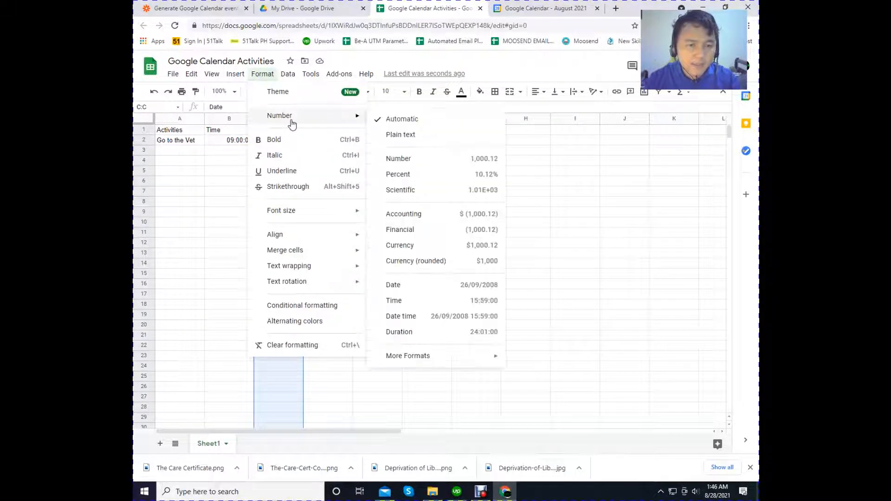
click(481, 287)
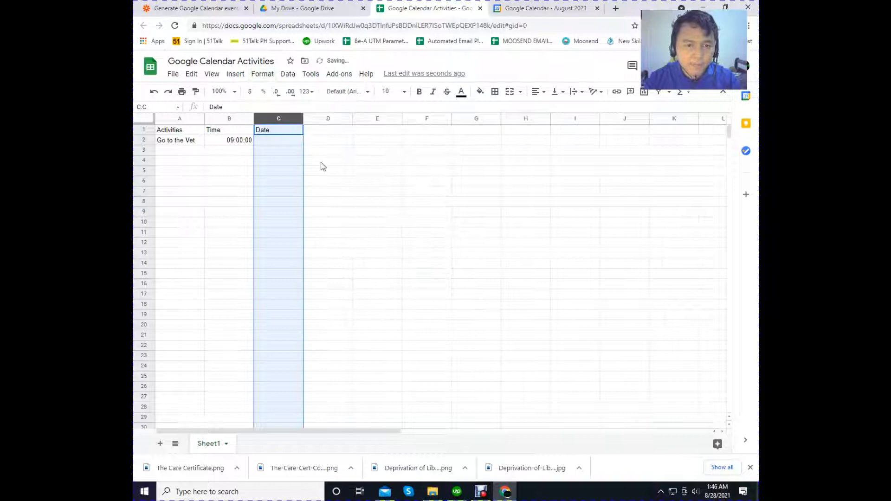
- Consult the system calendar for a suitable day and enter 9/3/2021 as the vet activity's date in C2
click(279, 144)
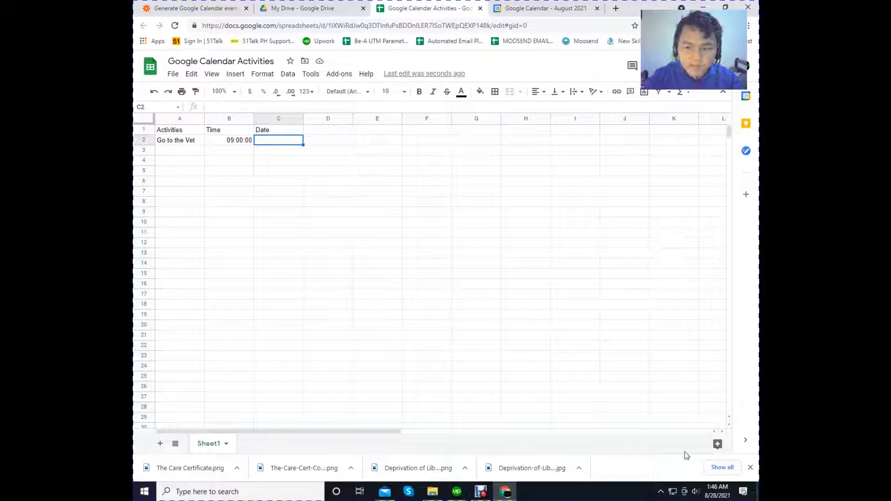
click(723, 494)
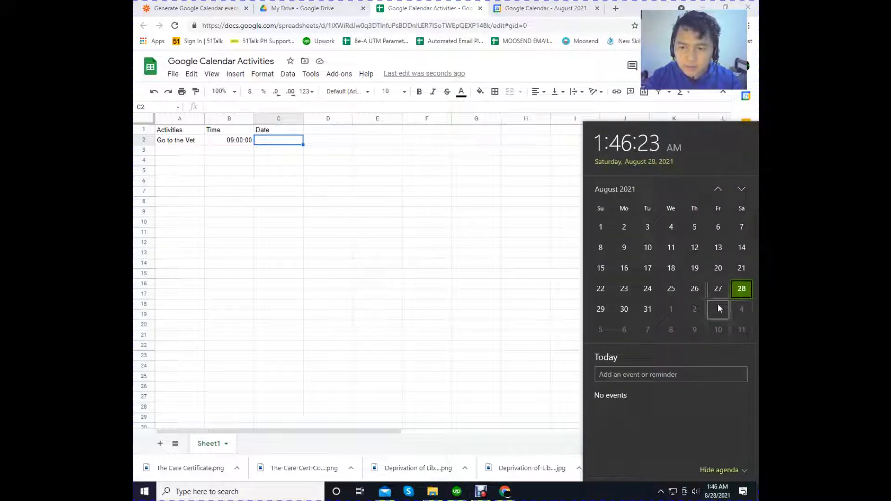
click(264, 151)
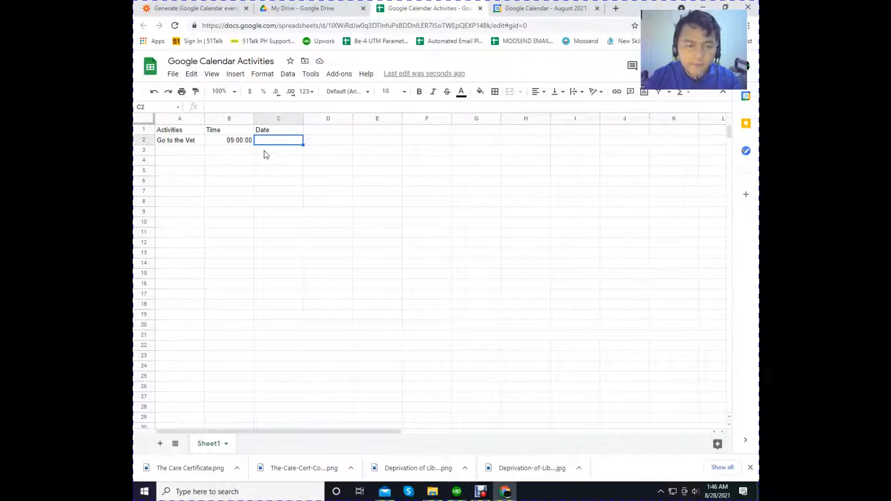
click(265, 142)
text(9+)
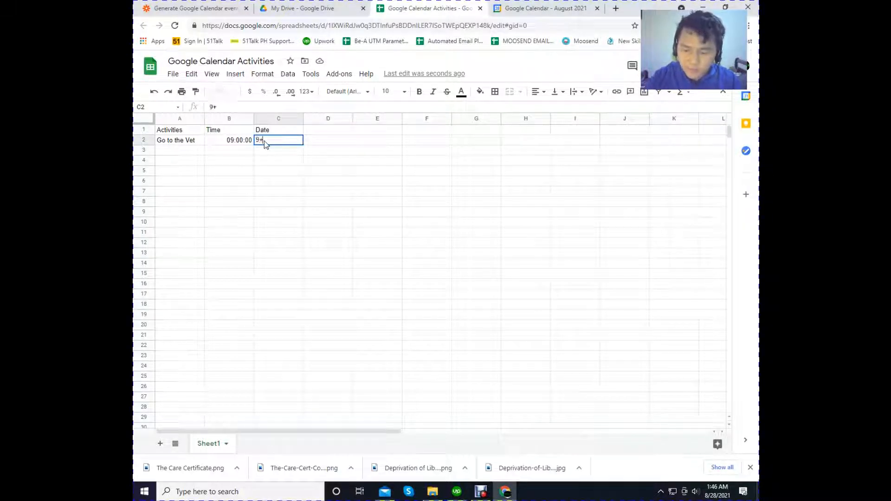
key(BackSpace)
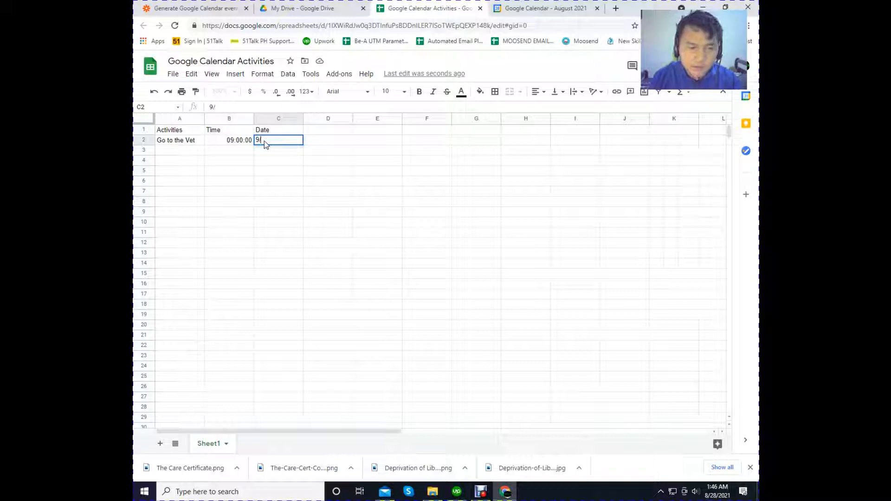
text(/3/)
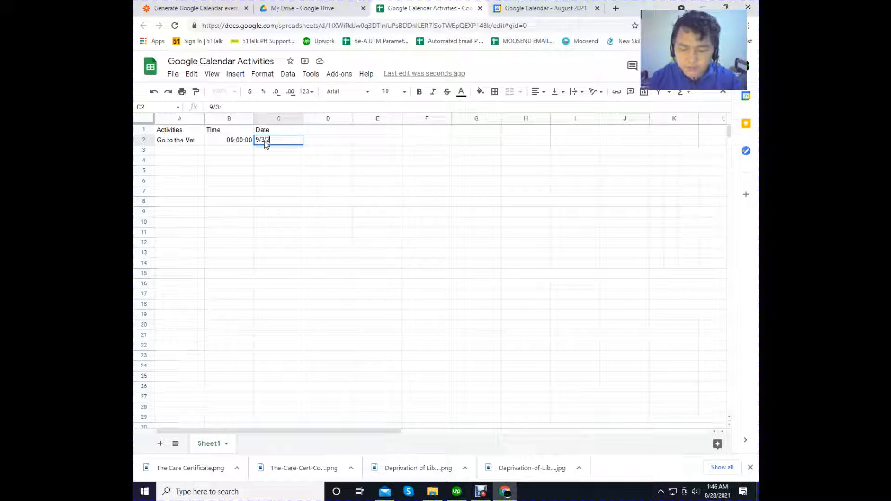
text(2021)
click(264, 192)
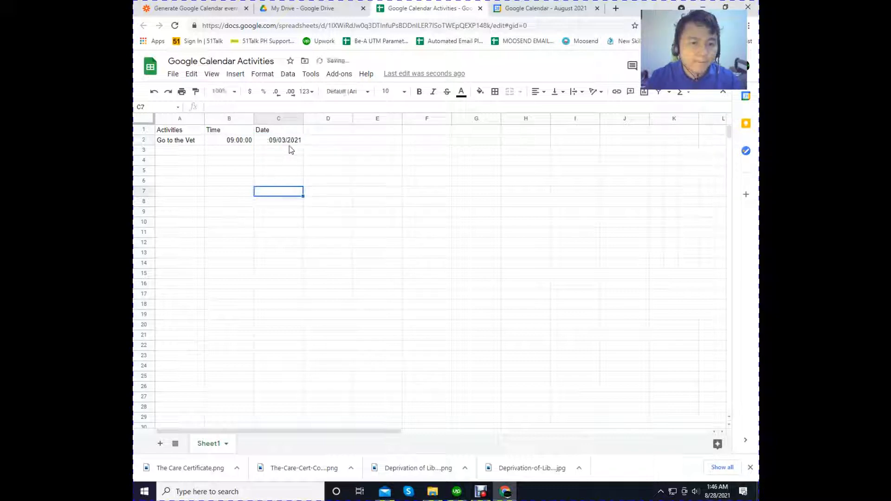
- Close the My Drive browser tab, keeping the Zapier, spreadsheet and calendar tabs open
click(319, 7)
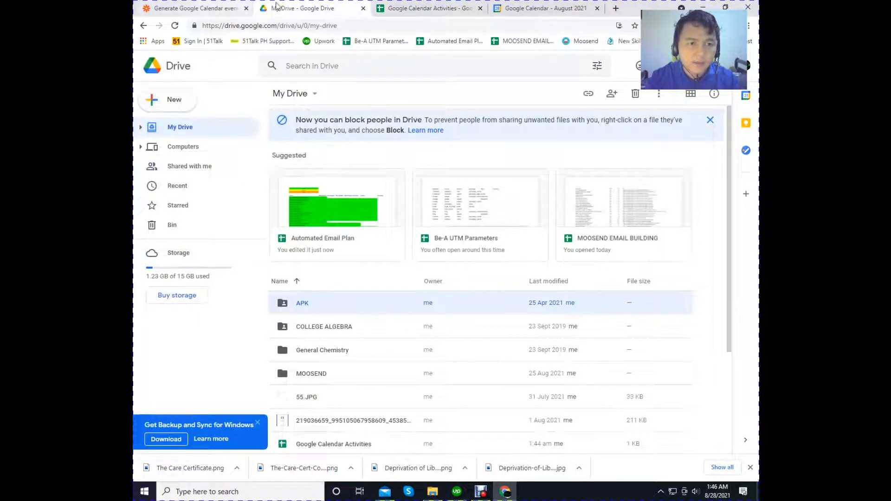
click(184, 12)
click(327, 8)
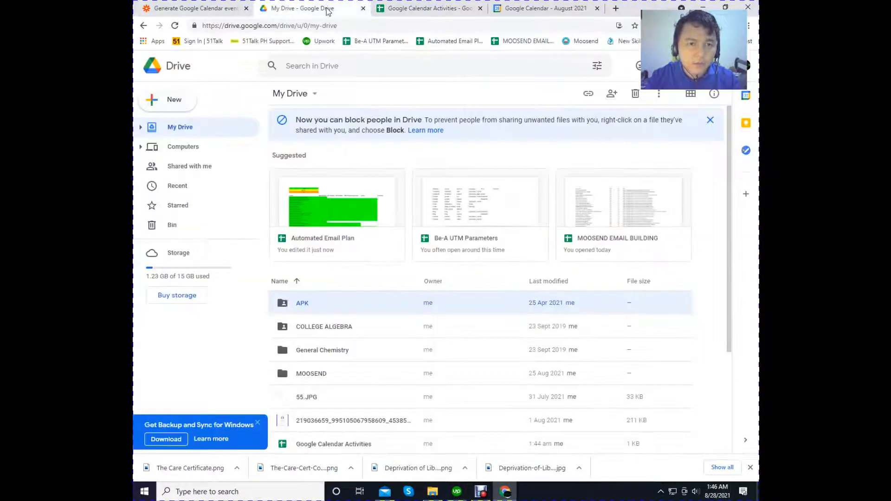
click(363, 8)
- Switch to the Zapier editor and select the connected Google Sheets account for the New Spreadsheet Row trigger, continuing to its setup
click(200, 8)
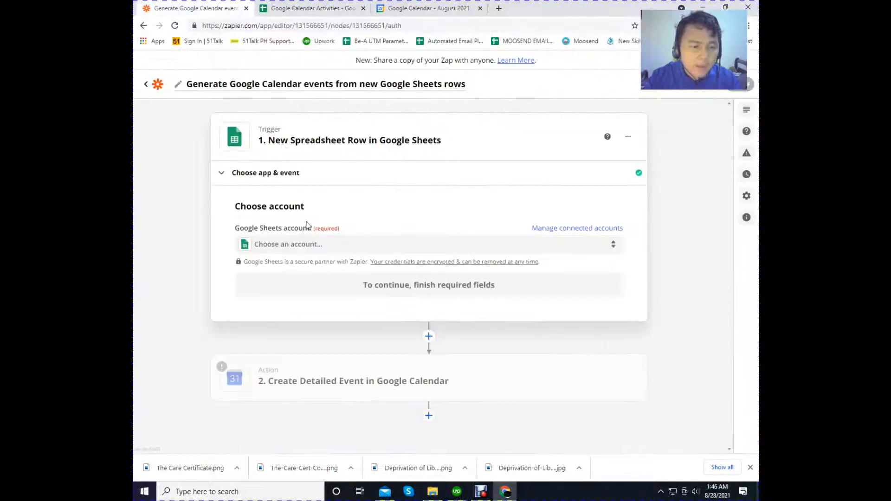
click(295, 249)
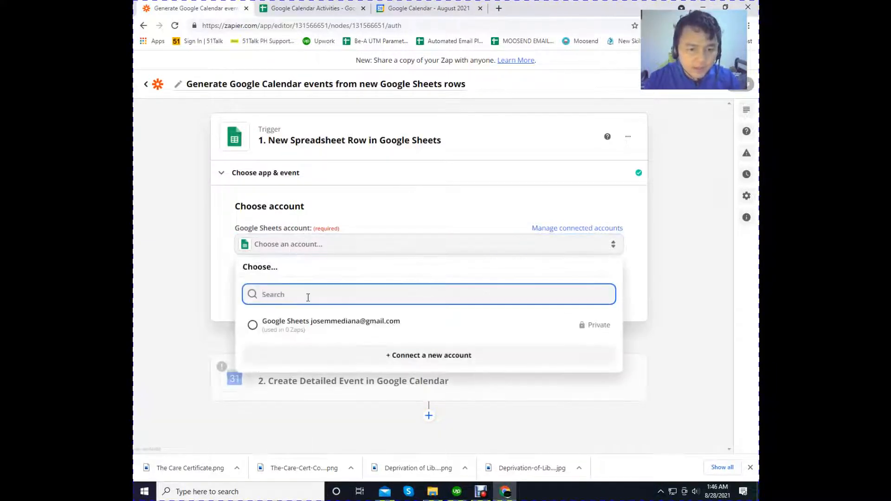
click(313, 324)
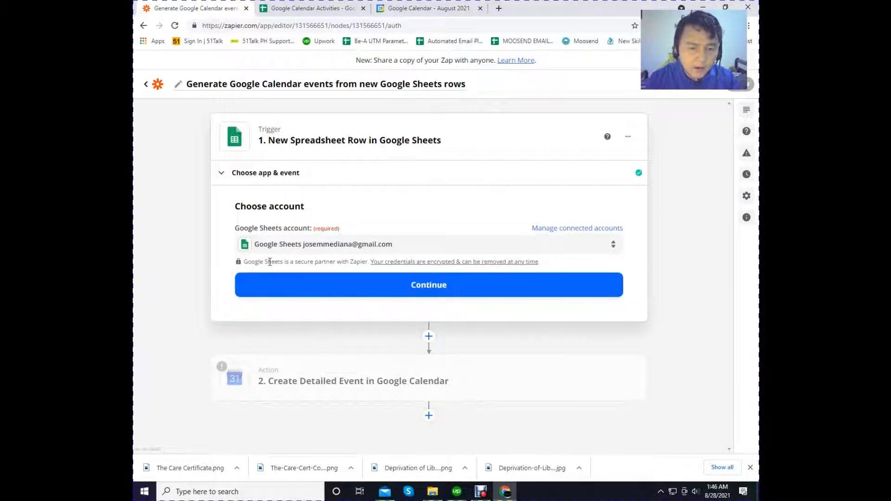
click(355, 286)
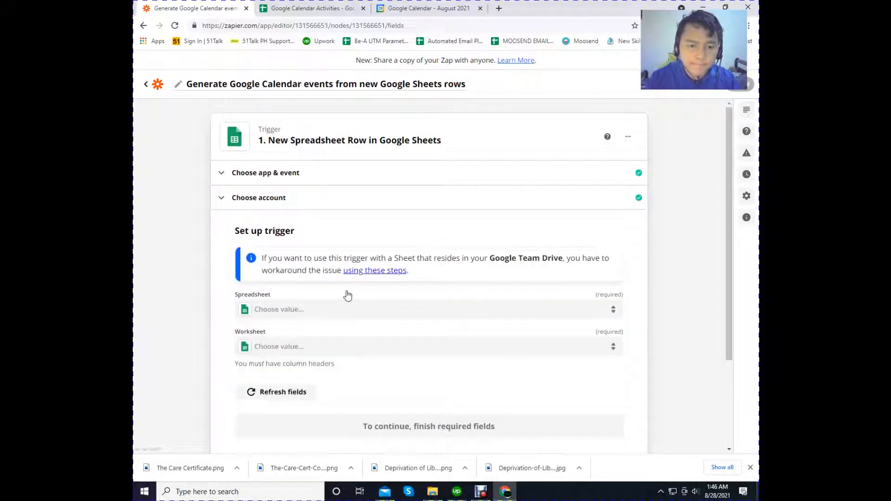
- Set the trigger's spreadsheet to Google Calendar Activities and its worksheet to Sheet1, and continue to the trigger test
click(285, 311)
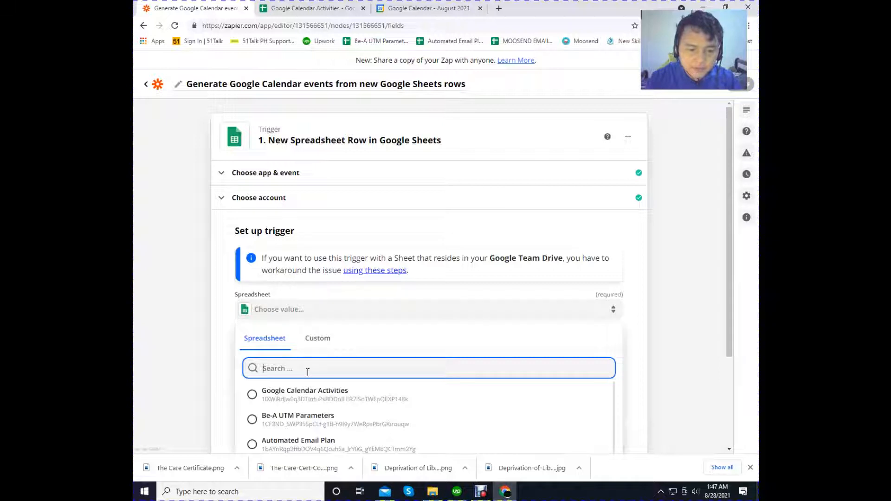
click(327, 400)
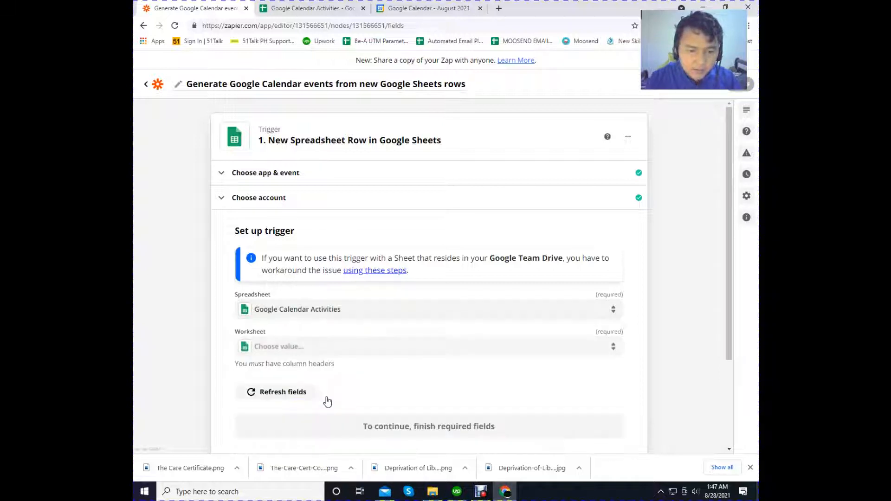
scroll(227, 332, down, 2)
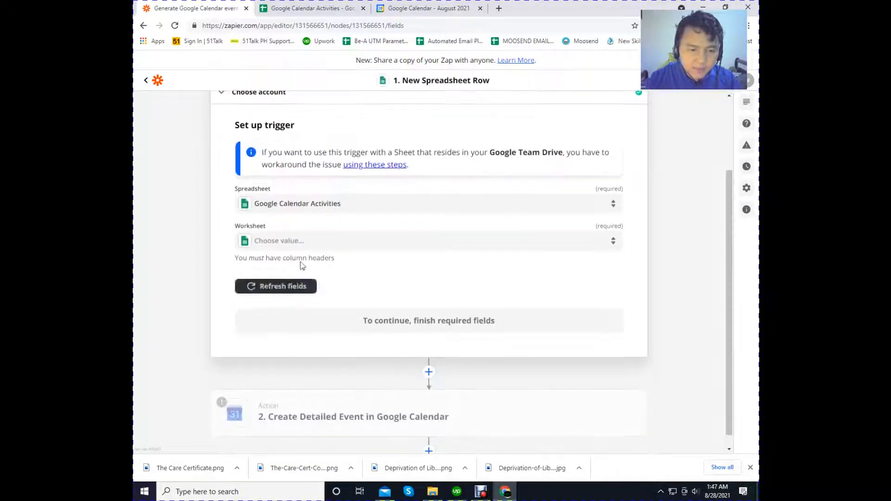
click(283, 242)
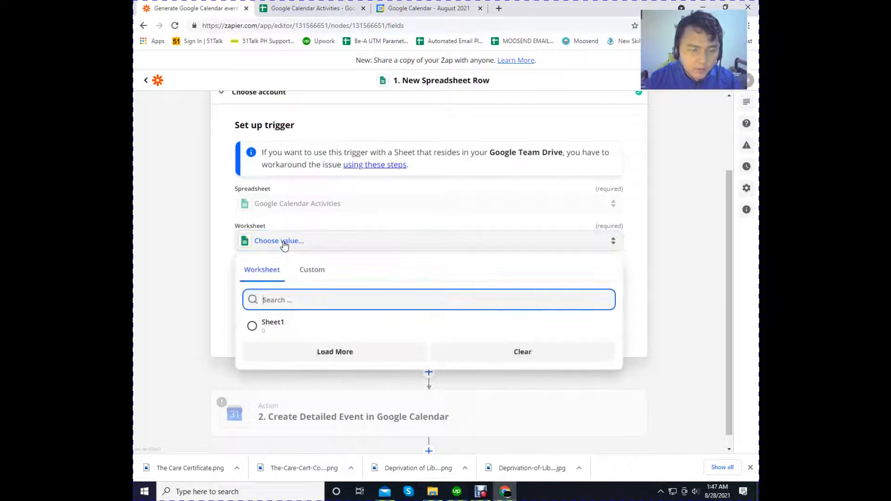
click(281, 329)
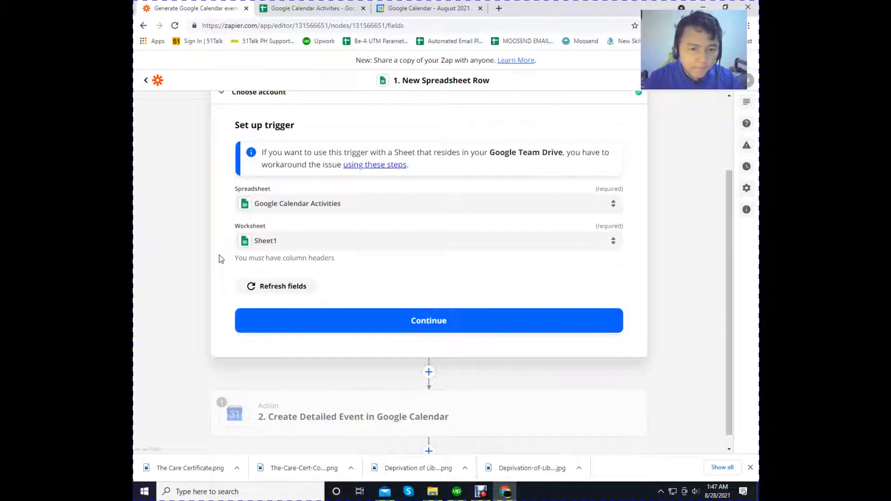
click(377, 323)
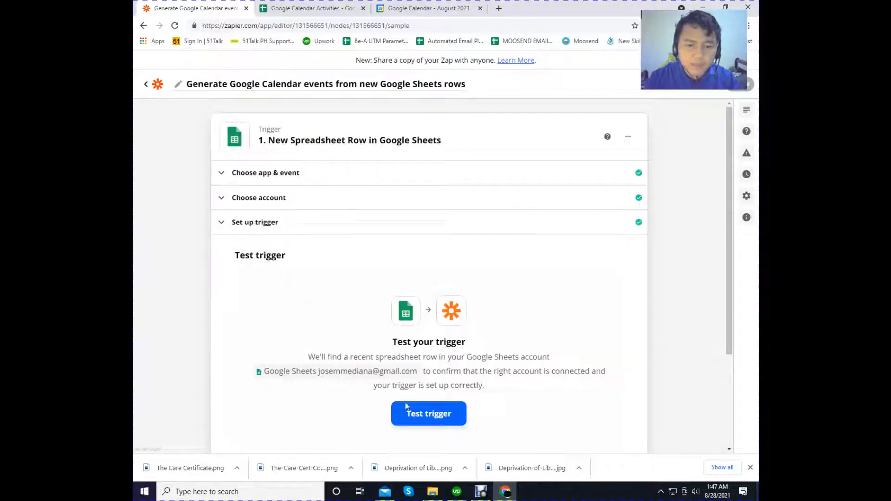
- Test the New Spreadsheet Row trigger and continue to the Create Detailed Event action in Google Calendar
scroll(405, 408, down, 2)
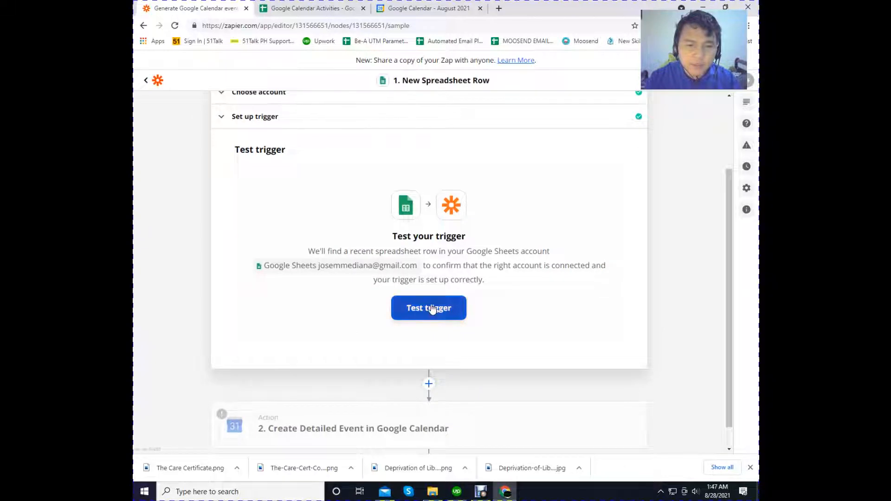
click(431, 309)
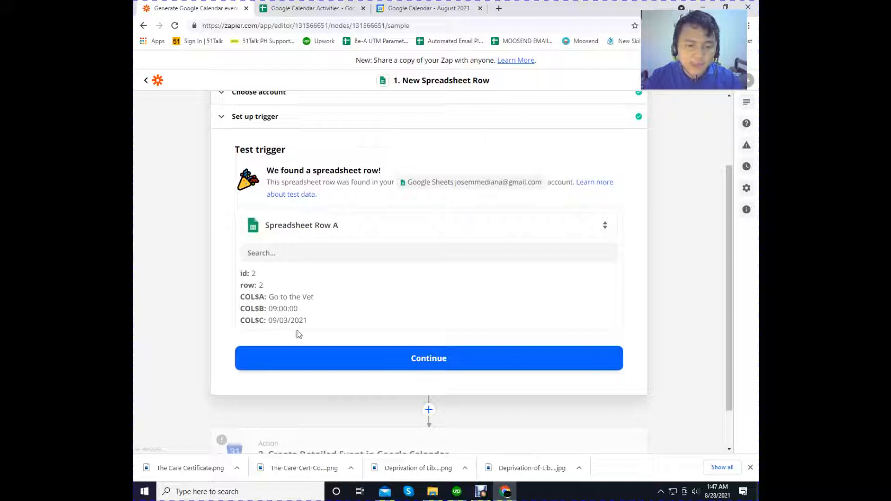
click(429, 370)
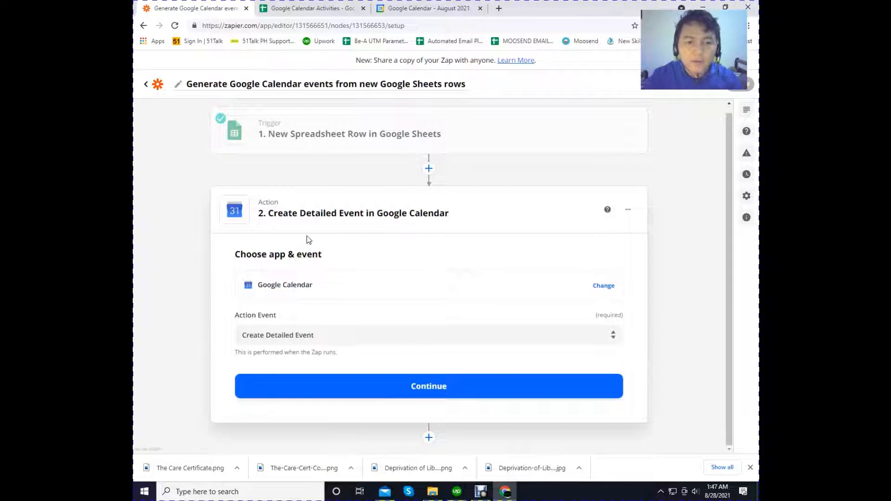
- Keep Google Calendar with Create Detailed Event as the action event and continue to the account selection
click(295, 286)
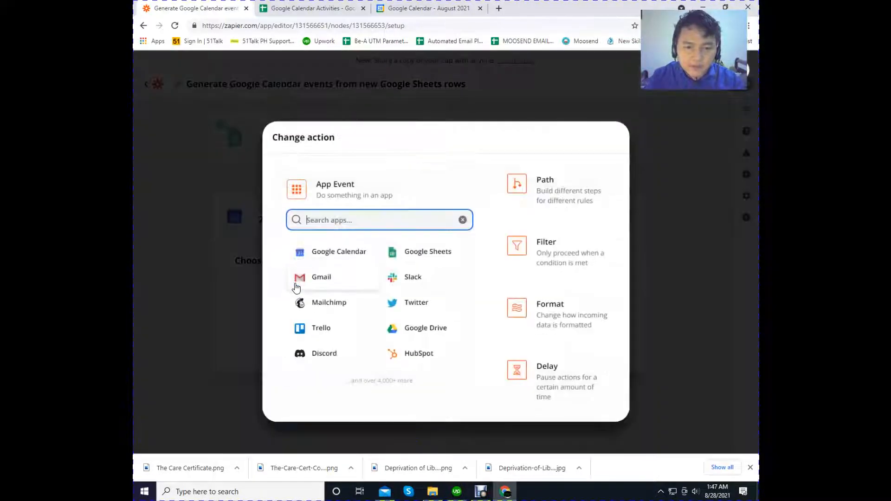
click(234, 254)
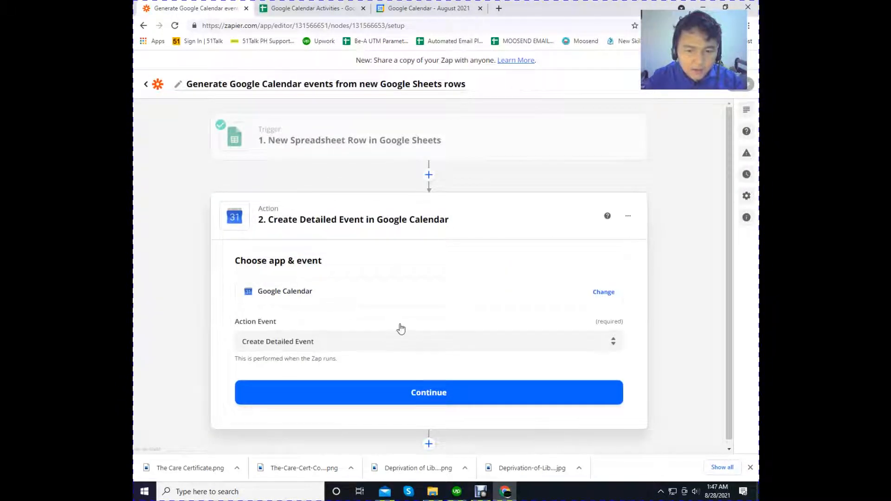
click(285, 335)
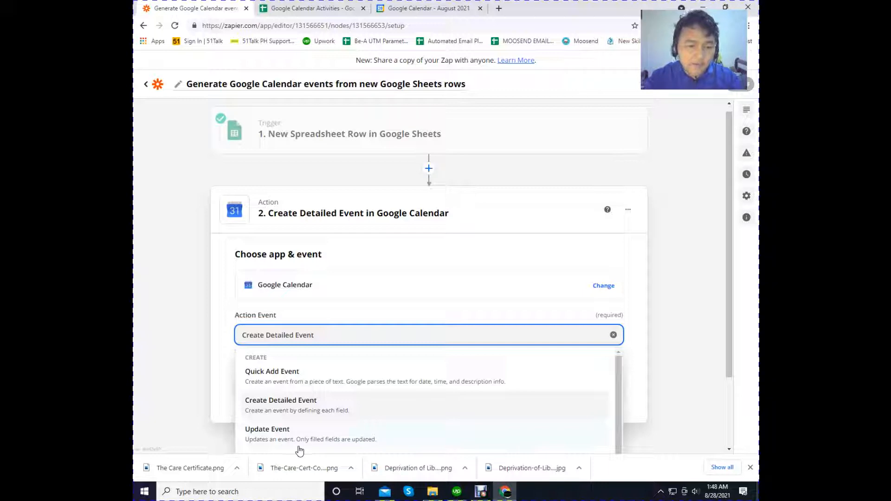
click(291, 407)
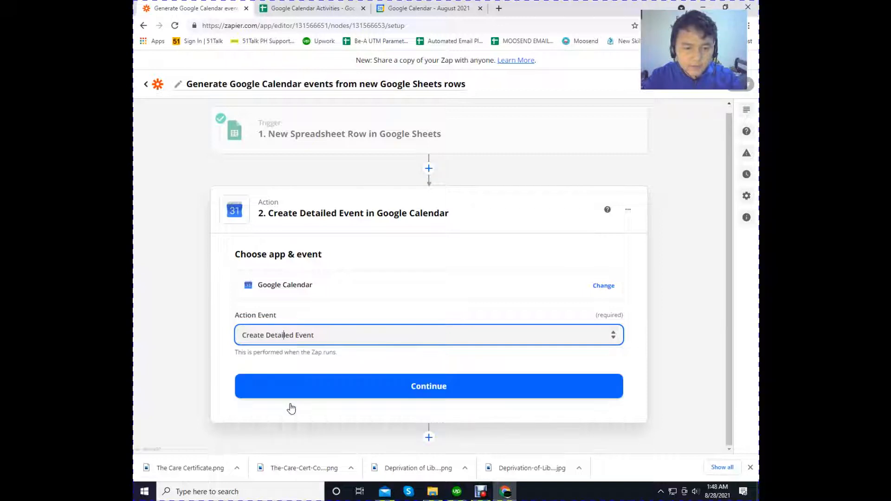
click(363, 393)
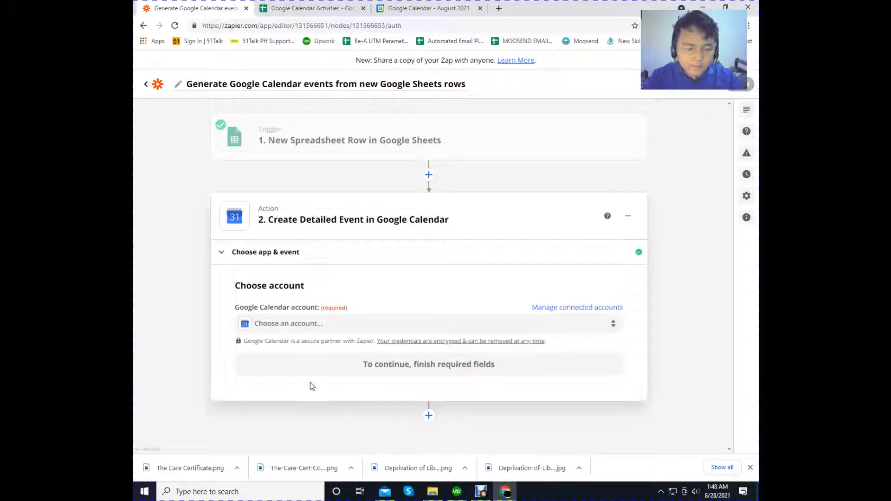
- Select the connected Google Calendar account, continue to the action setup, and set Calendar to the account's own calendar
click(290, 326)
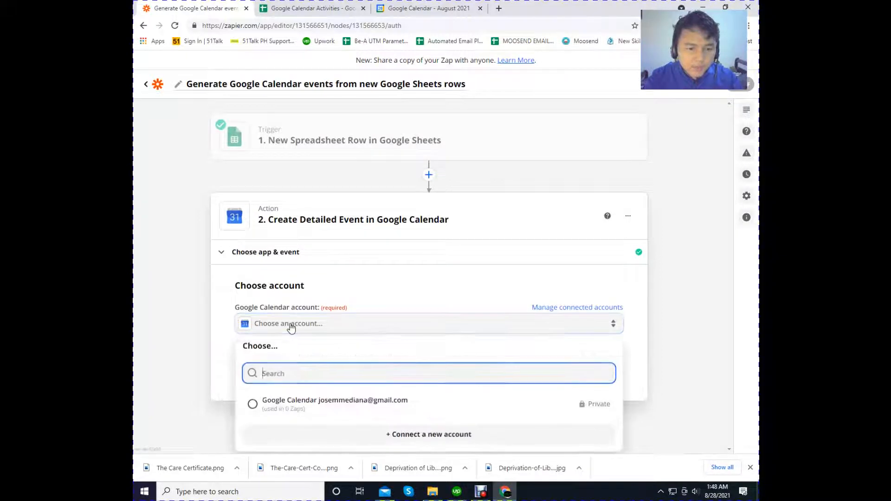
click(303, 409)
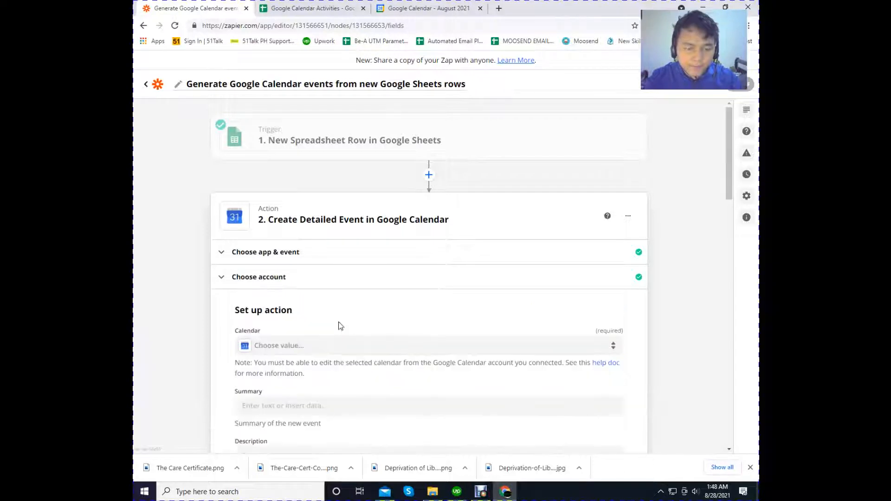
scroll(383, 316, down, 2)
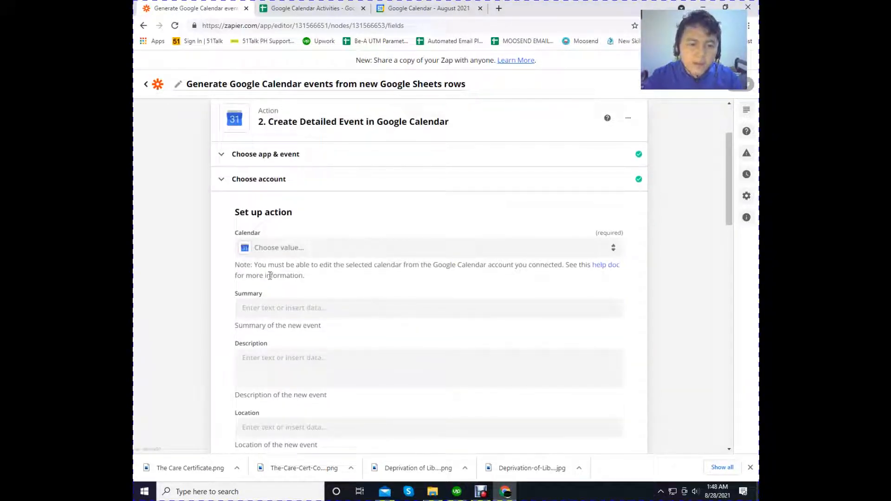
scroll(269, 275, down, 1)
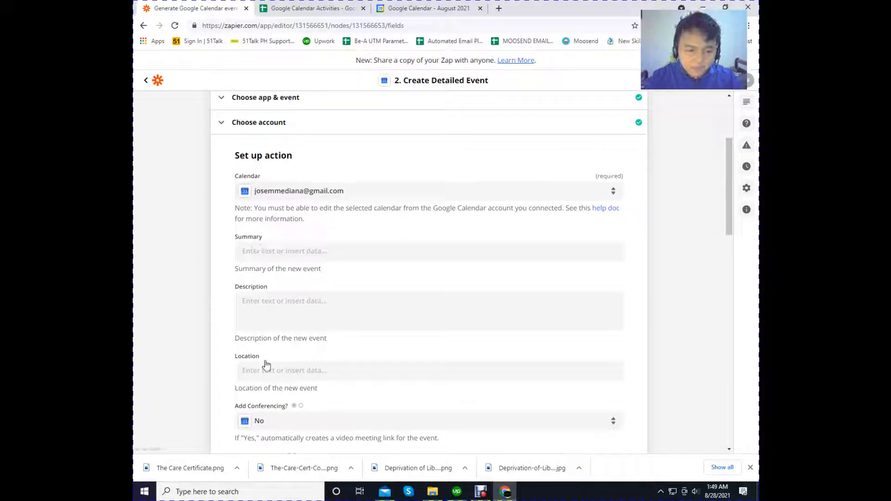
- Review the Create Detailed Event fields from Summary through Guests Can Modify Event to see which data the action needs
scroll(255, 367, down, 1)
scroll(258, 366, down, 1)
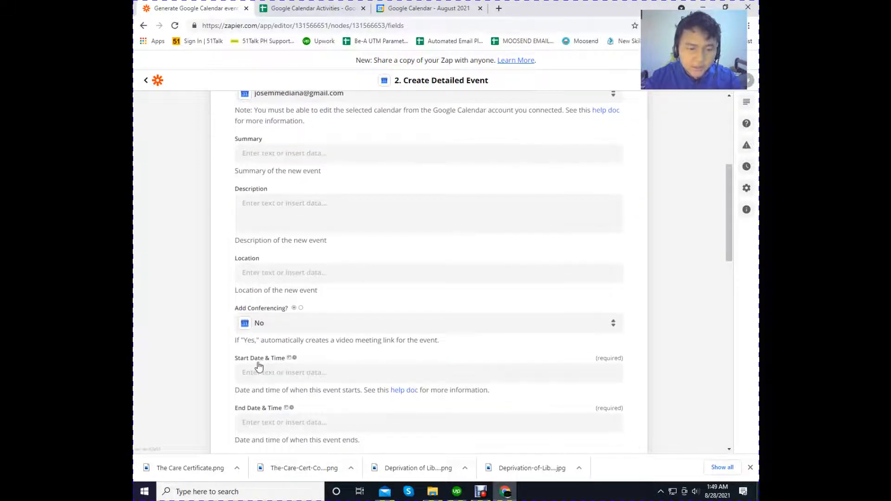
scroll(259, 367, down, 1)
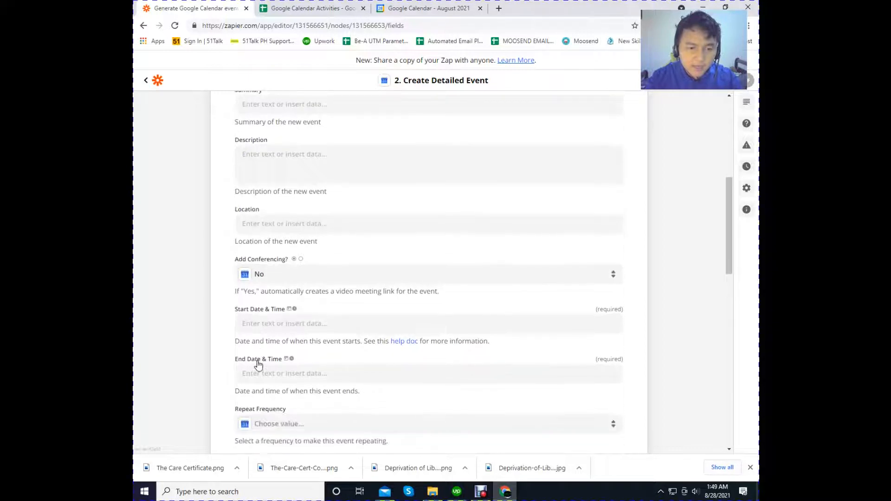
scroll(258, 365, down, 1)
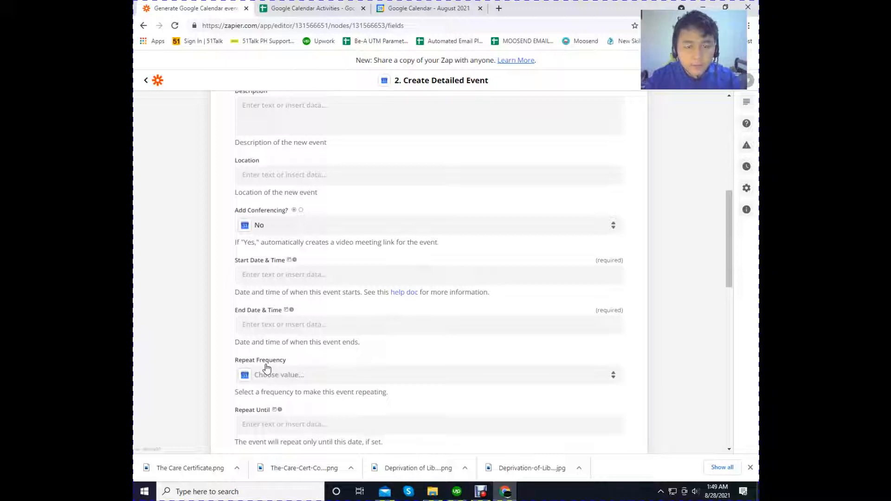
scroll(265, 367, down, 3)
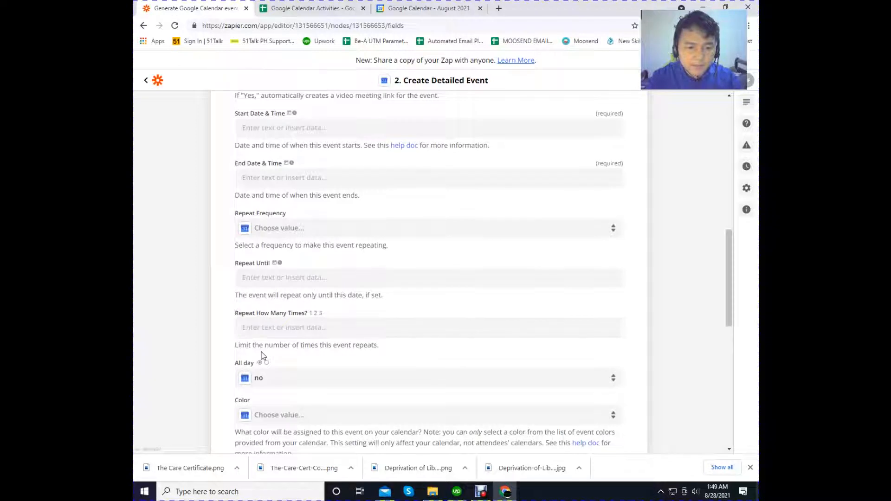
scroll(262, 355, down, 2)
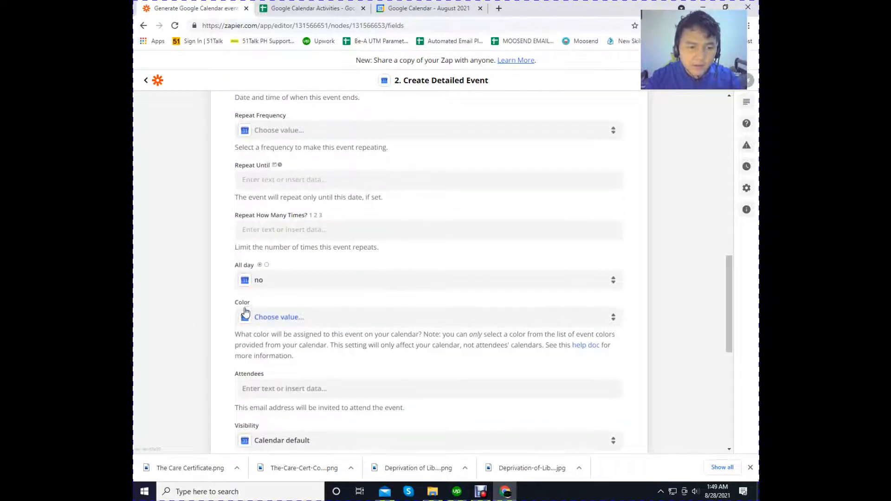
scroll(263, 369, down, 1)
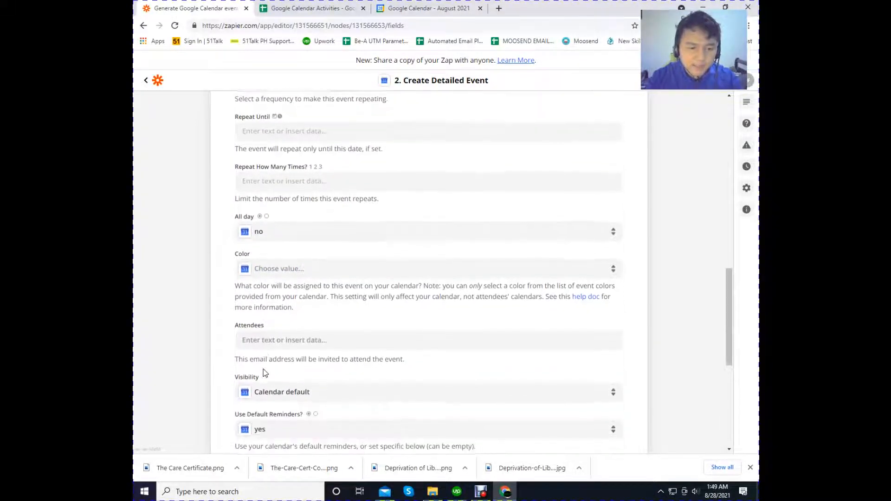
scroll(263, 369, down, 2)
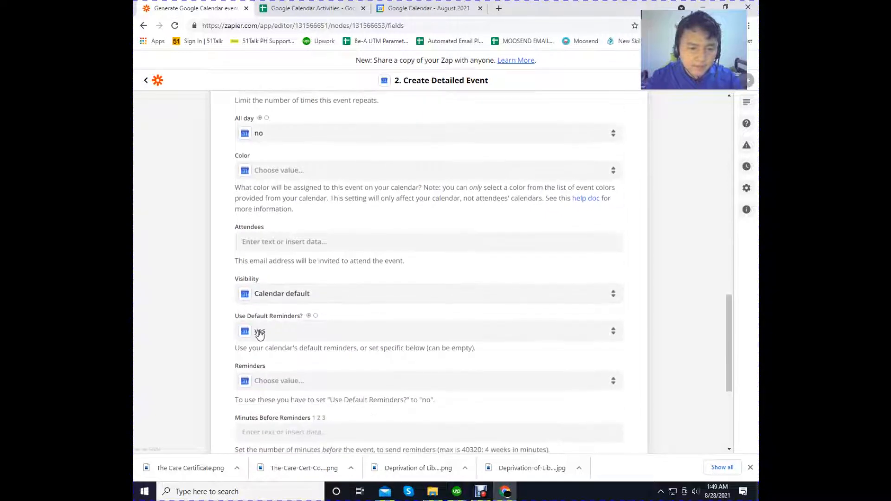
scroll(260, 366, down, 1)
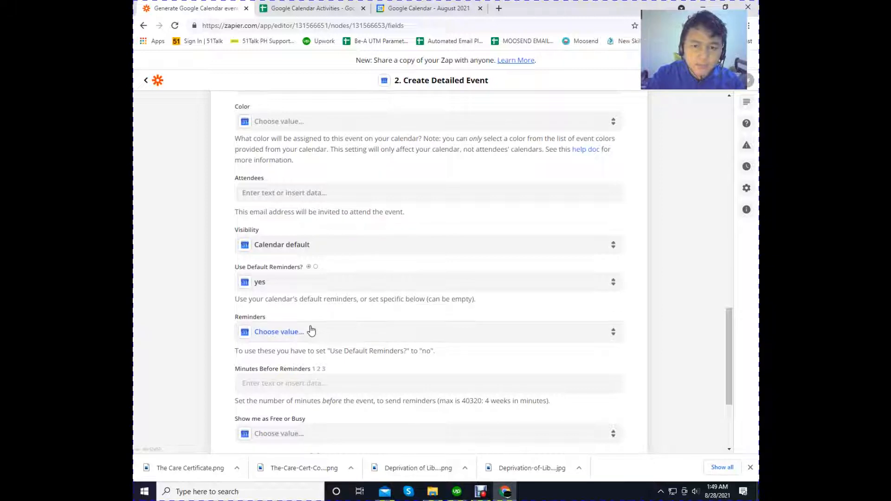
scroll(327, 364, down, 1)
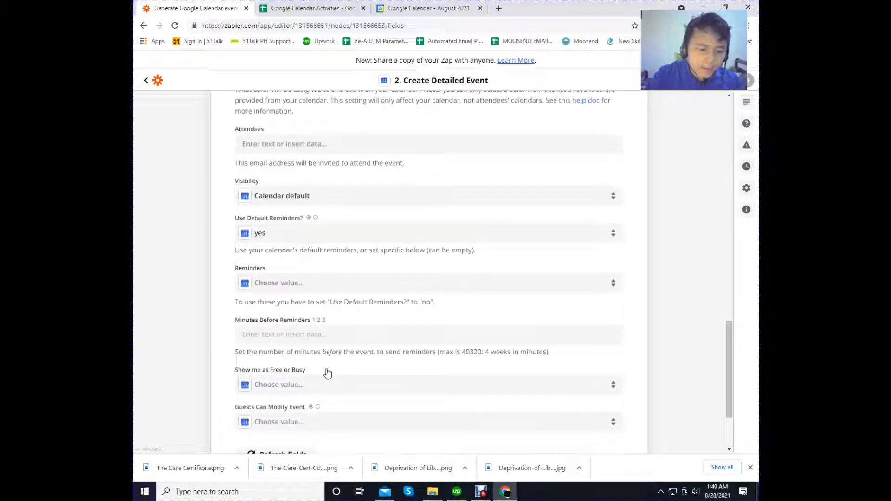
scroll(336, 392, down, 1)
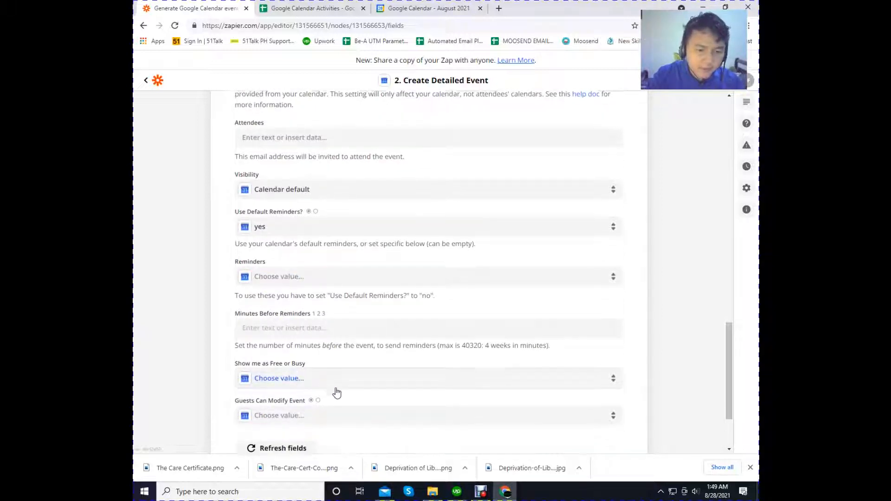
scroll(336, 392, down, 1)
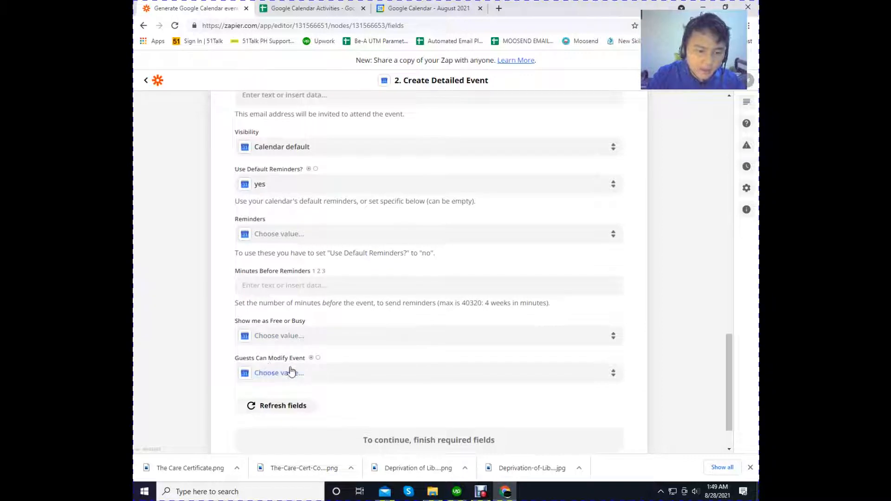
scroll(364, 361, up, 2)
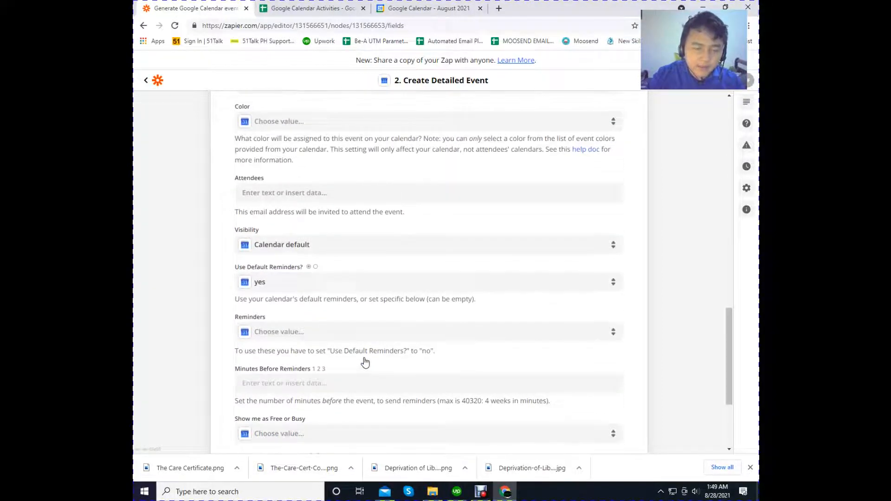
scroll(365, 363, up, 4)
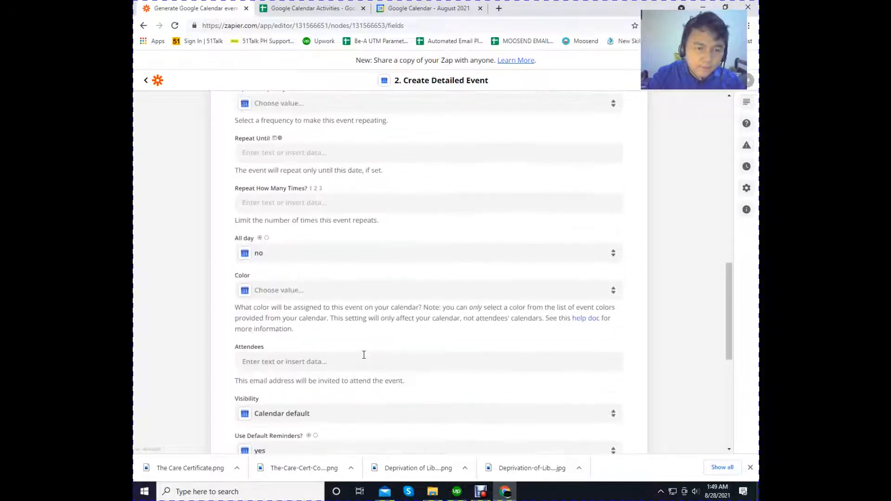
scroll(363, 354, up, 3)
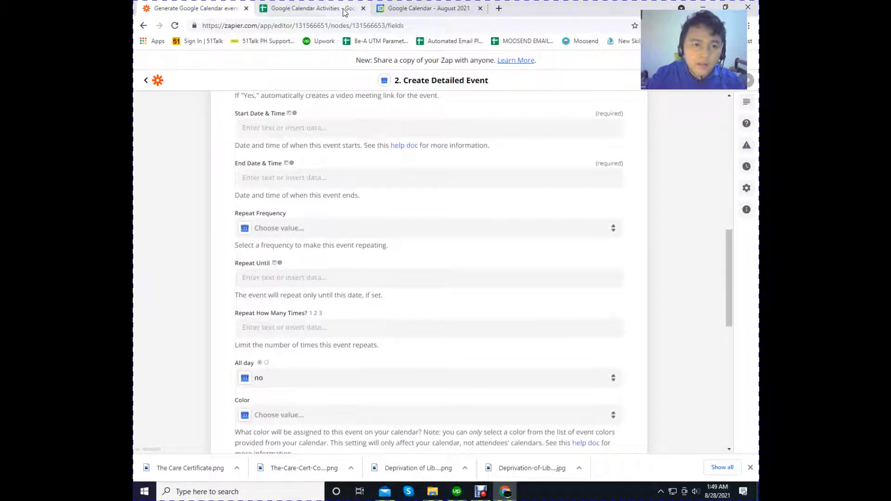
scroll(334, 216, up, 3)
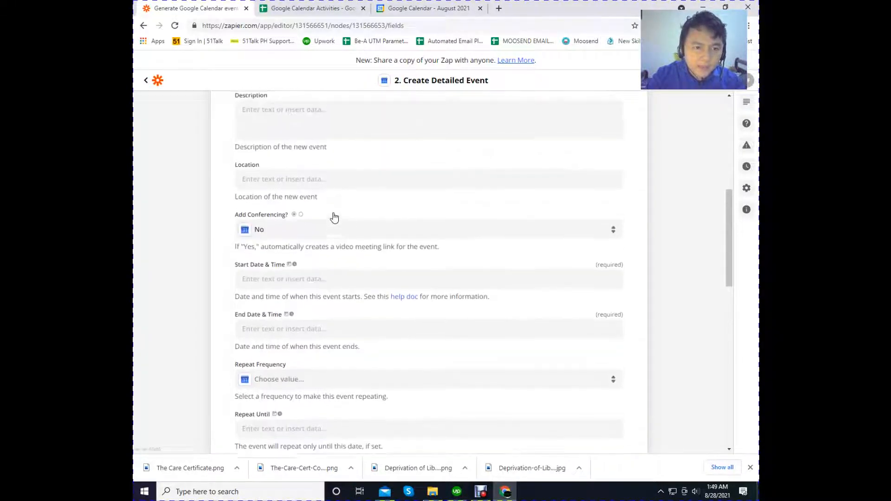
scroll(334, 217, up, 3)
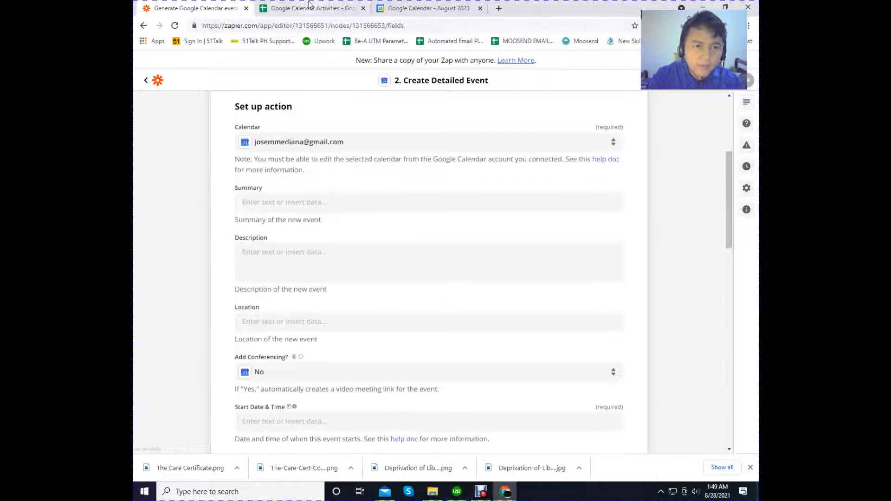
- Switch to the Google Calendar Activities spreadsheet, compare its columns with the action fields, and clear the contents of A1:C3
click(310, 8)
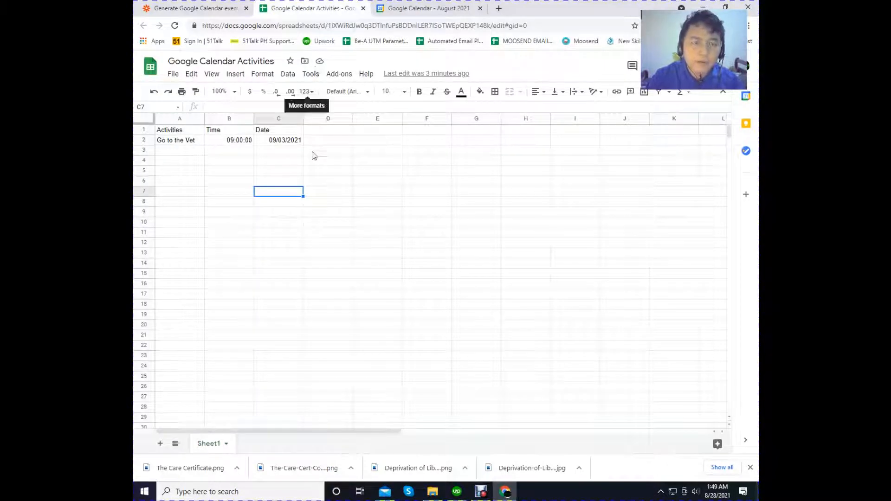
click(195, 8)
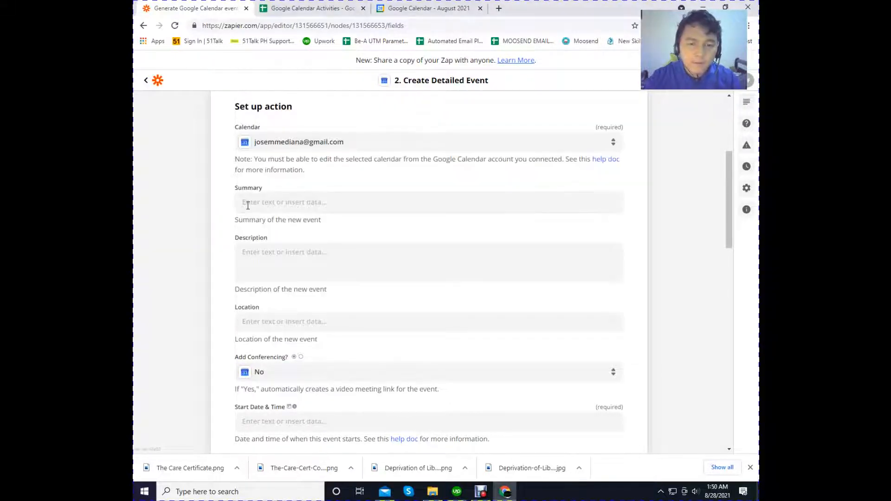
click(287, 11)
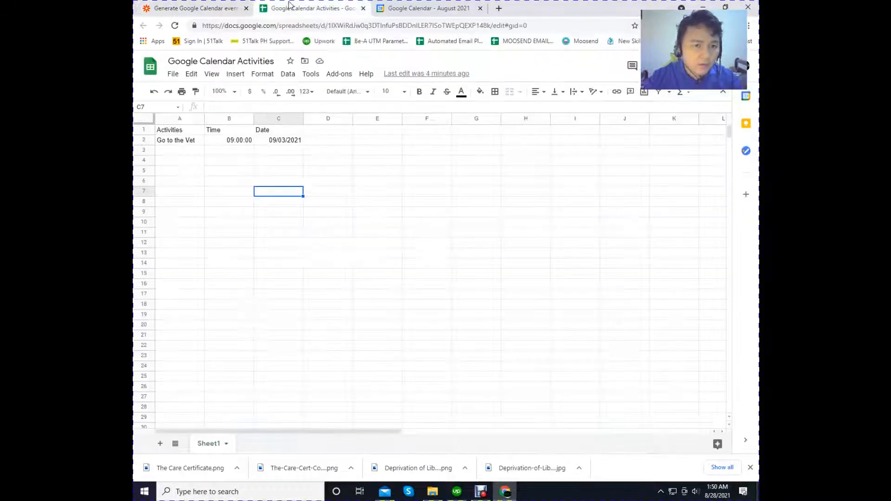
click(228, 7)
click(302, 7)
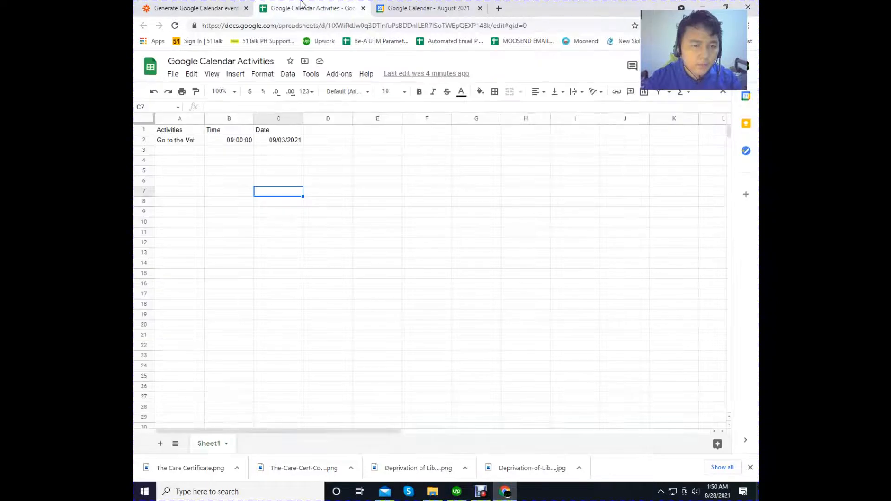
drag(181, 130, 296, 157)
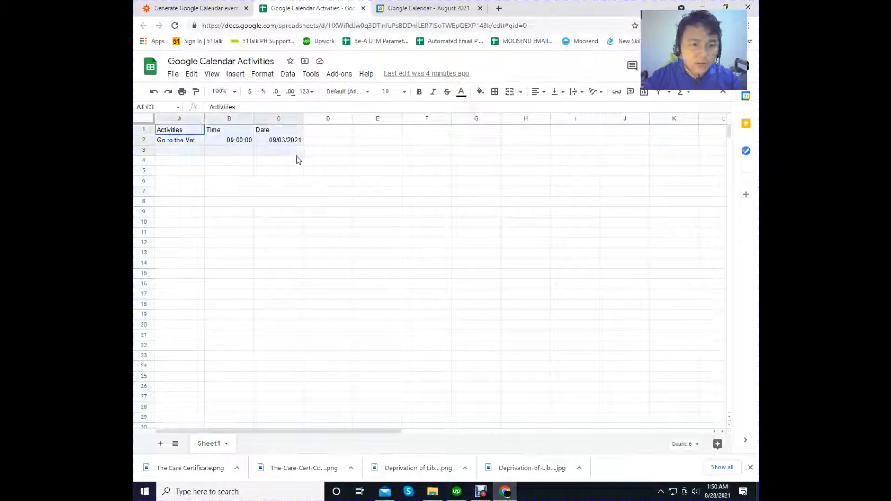
key(Delete)
click(194, 133)
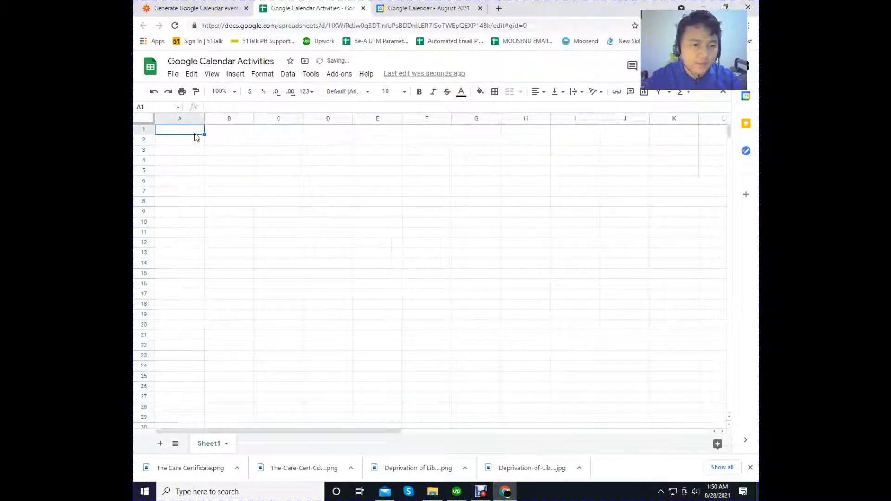
- Enter the column headers Summary in A1 and Description in B1 to match the Zapier action fields
click(230, 8)
click(296, 4)
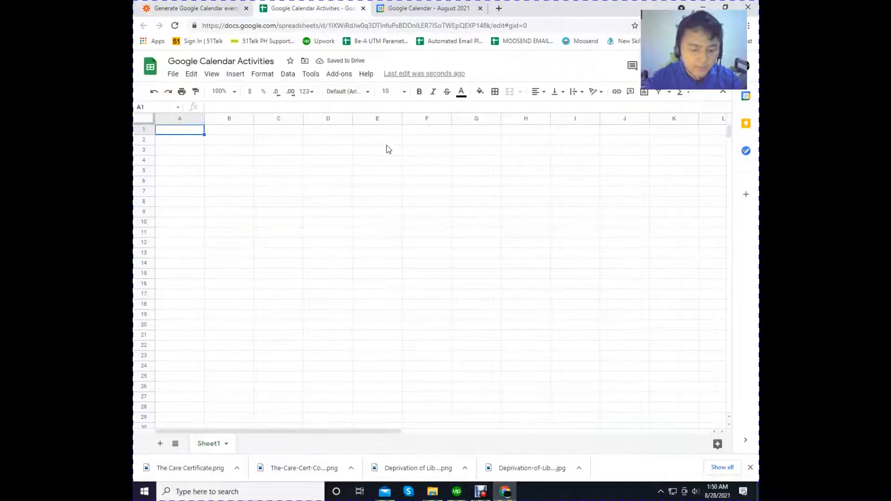
text(Summary)
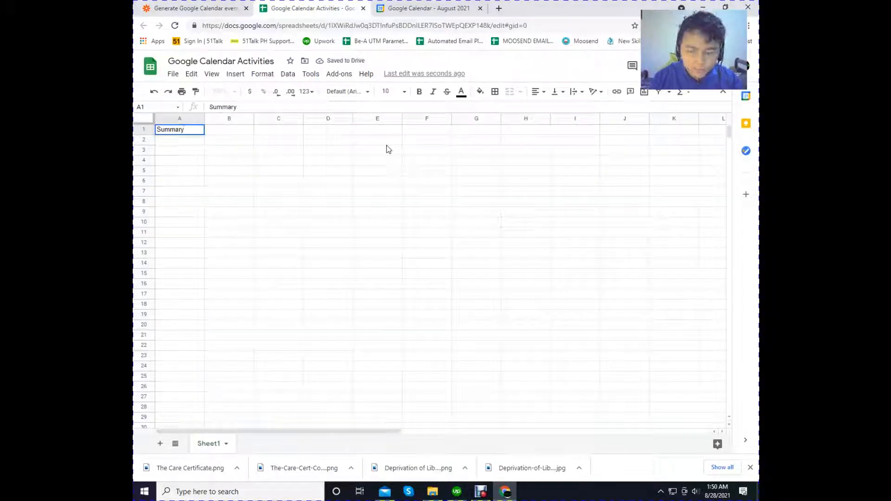
key(Tab)
text(Description)
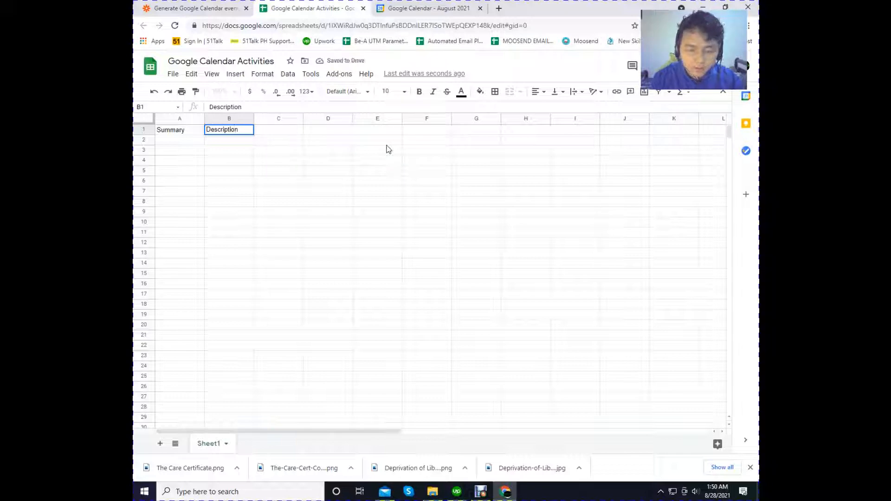
key(Tab)
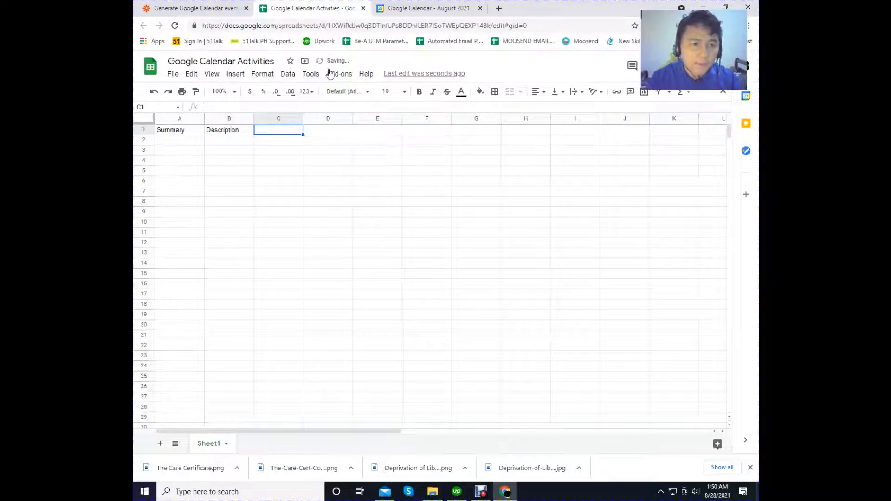
- Check the next Zapier event field and enter the column header Location in C1 of the spreadsheet
click(220, 8)
click(282, 6)
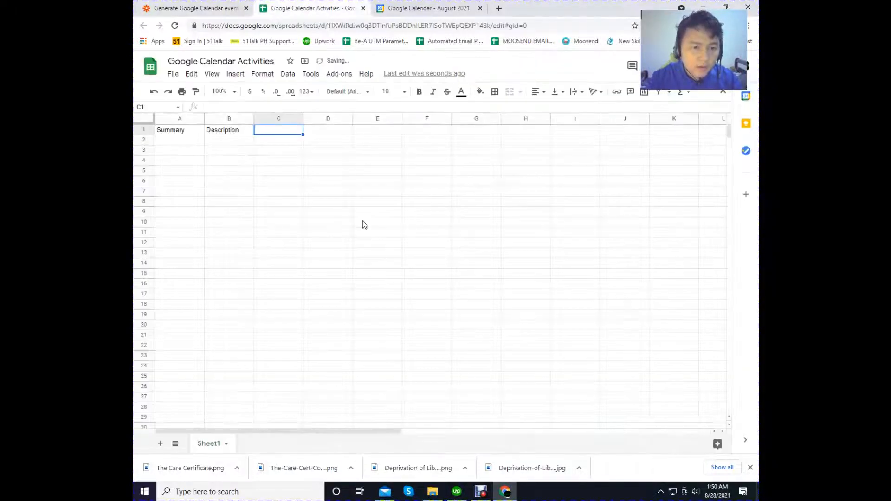
text(Location)
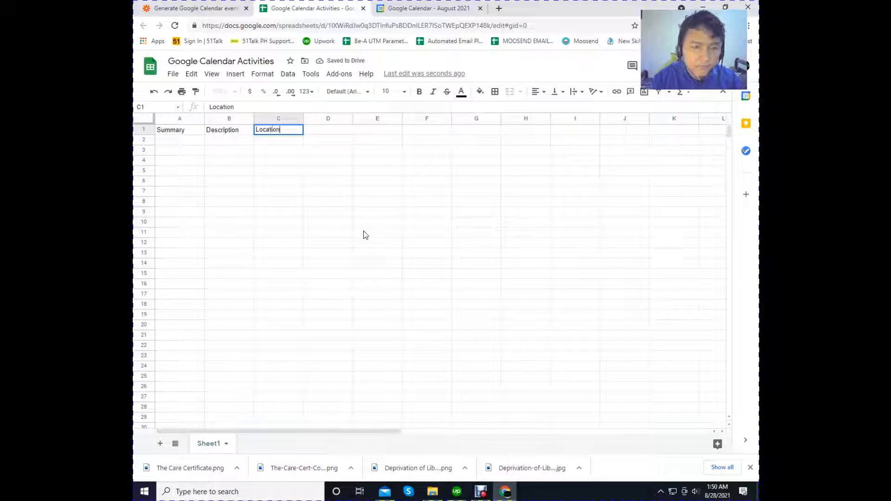
key(Return)
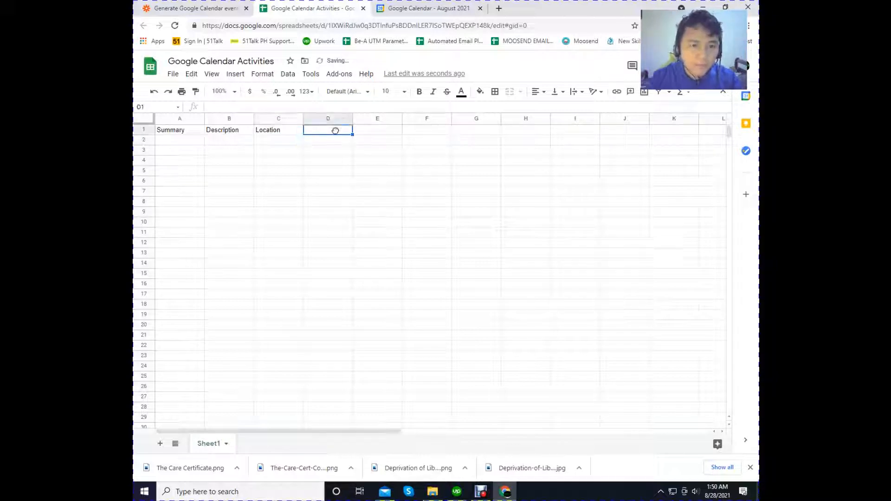
- Check the date and time fields in the Zapier action and enter the header Date & Time in D1 of the spreadsheet
click(220, 8)
scroll(341, 310, down, 3)
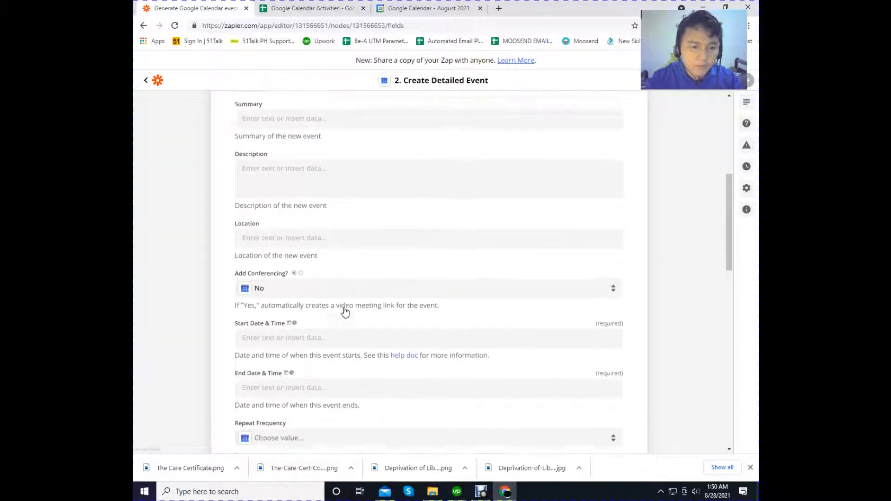
scroll(342, 310, down, 1)
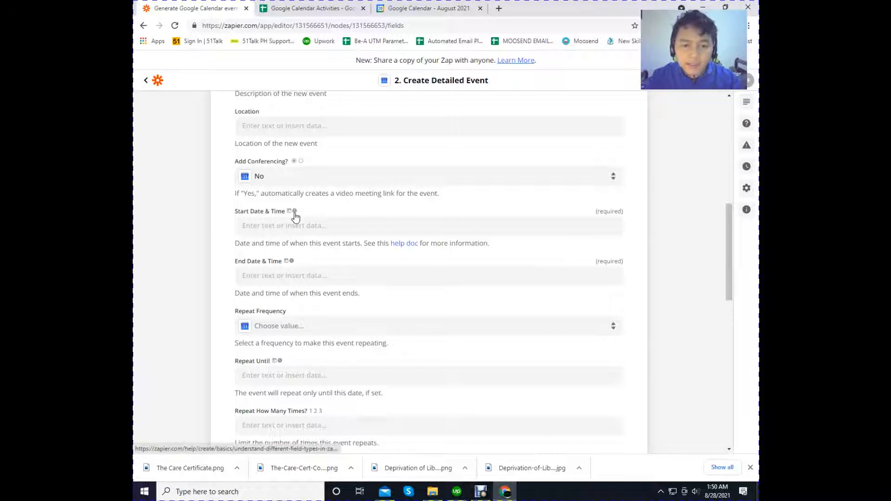
mouse_move(294, 215)
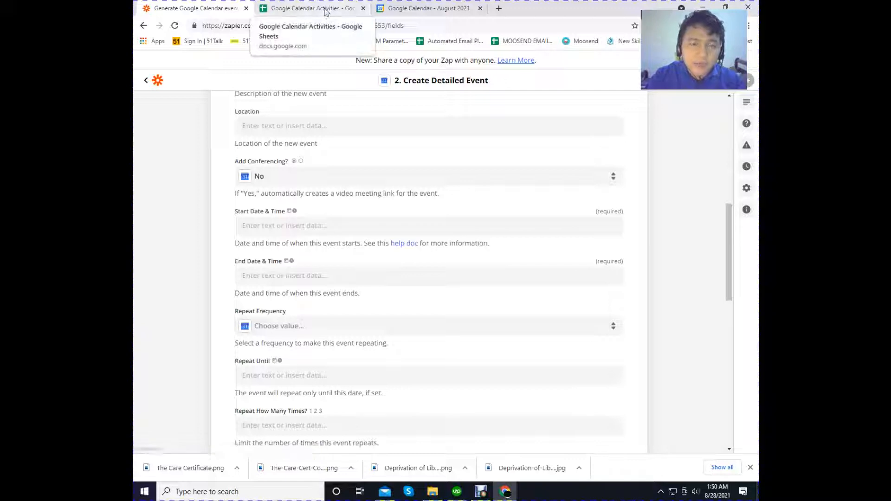
click(308, 8)
text(Data)
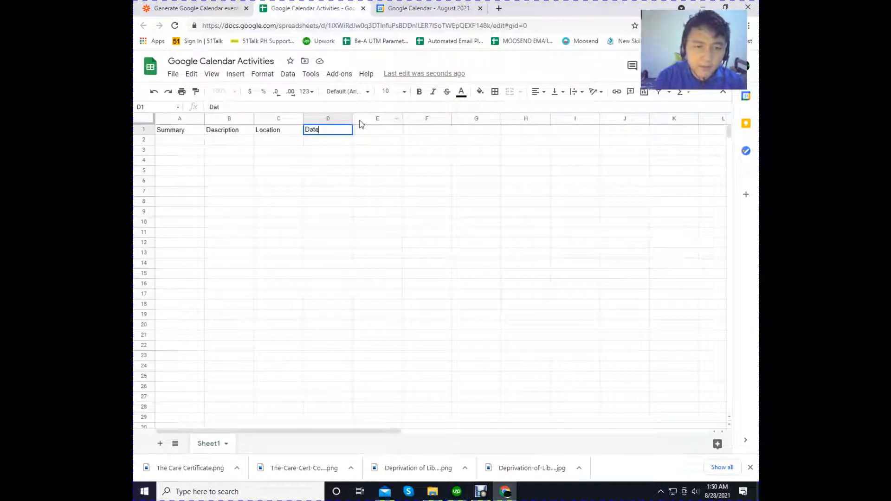
text( & T)
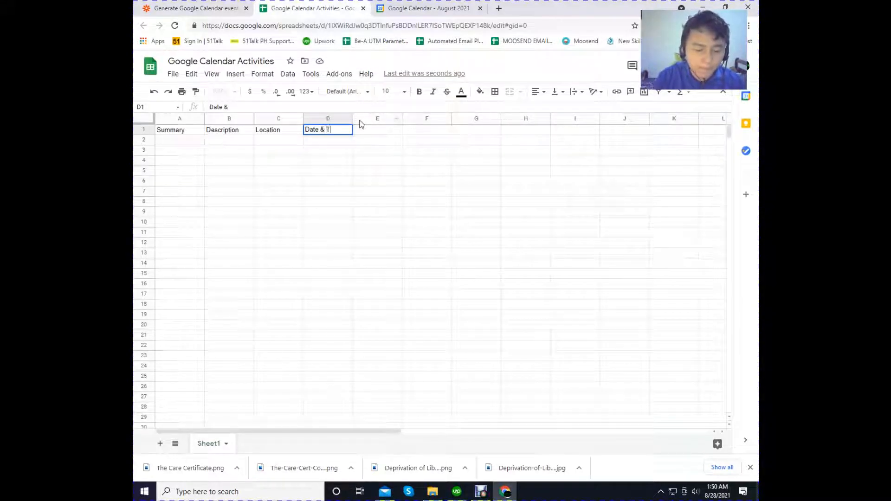
text(ime)
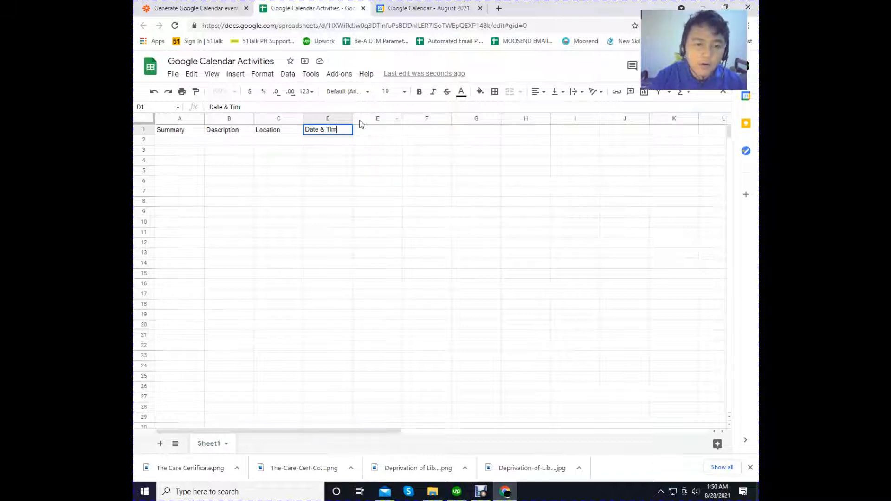
- Enter the sample value September 3, 2021 at 9:00 a.m in D2 under the Date & Time header
click(324, 144)
text(S)
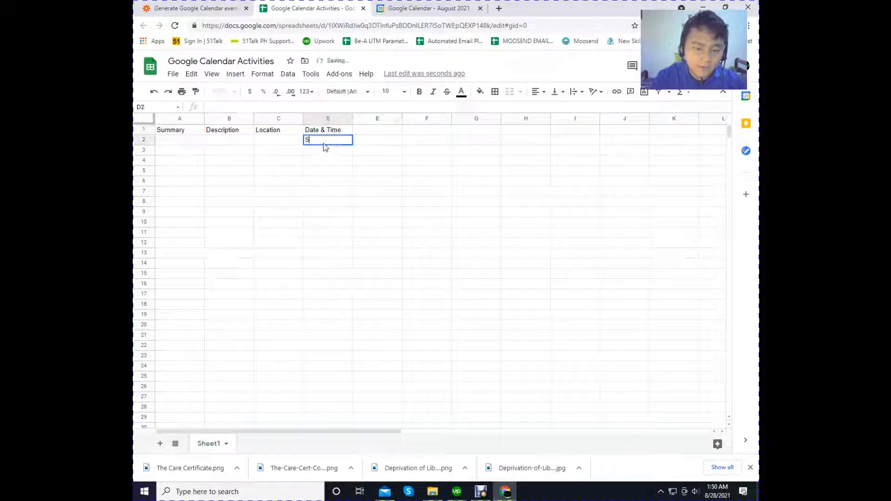
text(pete)
key(BackSpace)
key(BackSpace)
key(BackSpace)
key(BackSpace)
text(e)
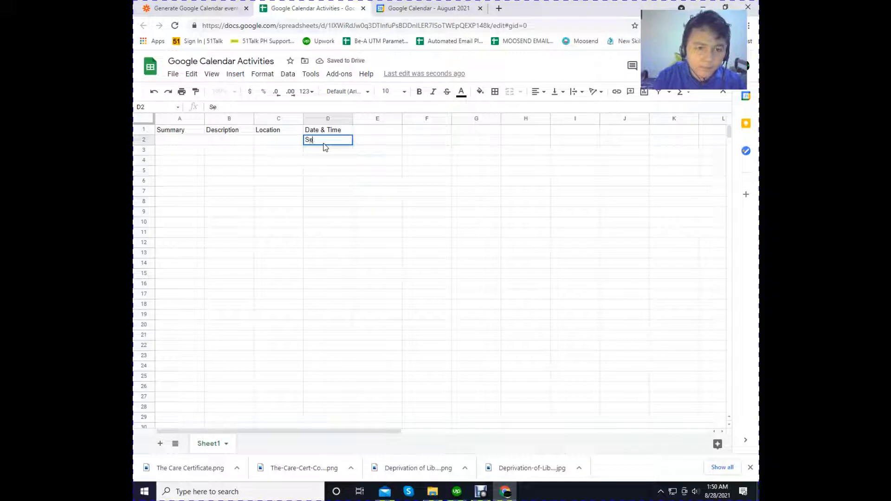
text(ptember )
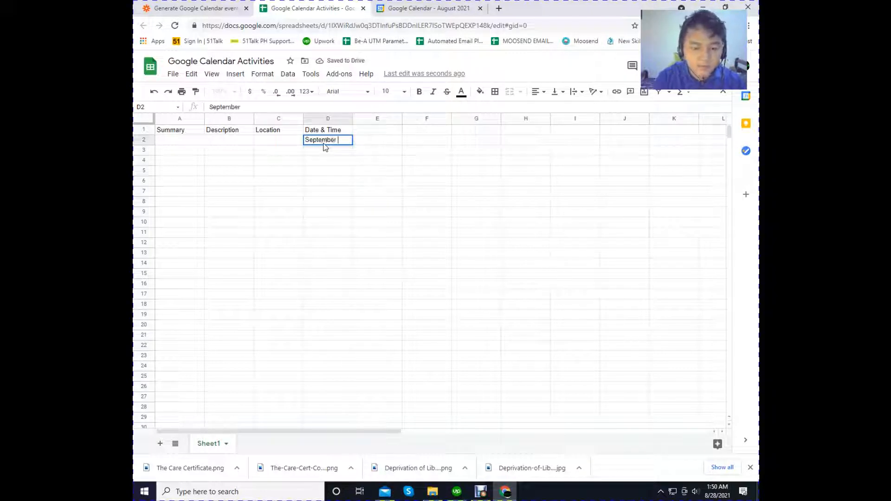
text(3, 2)
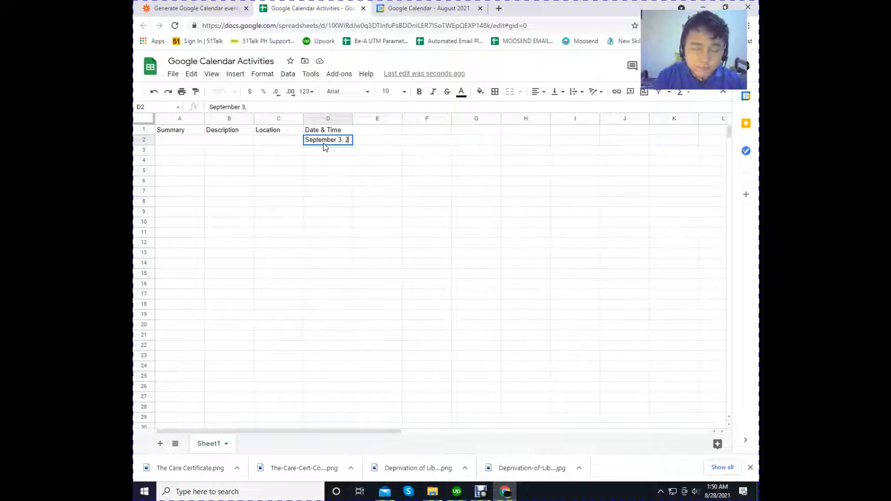
text(021)
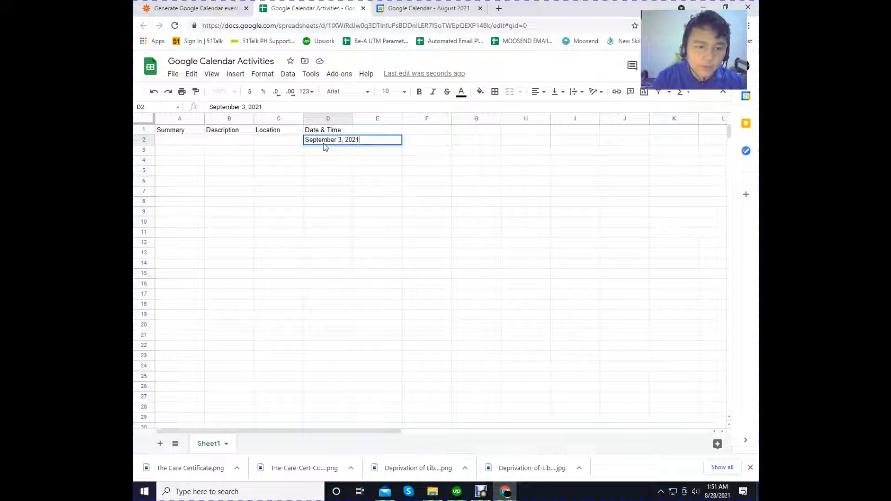
text(9)
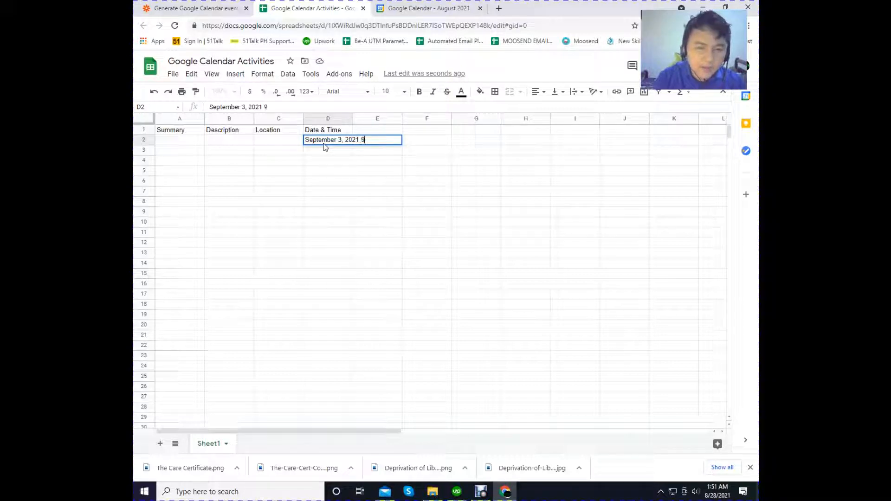
text( at )
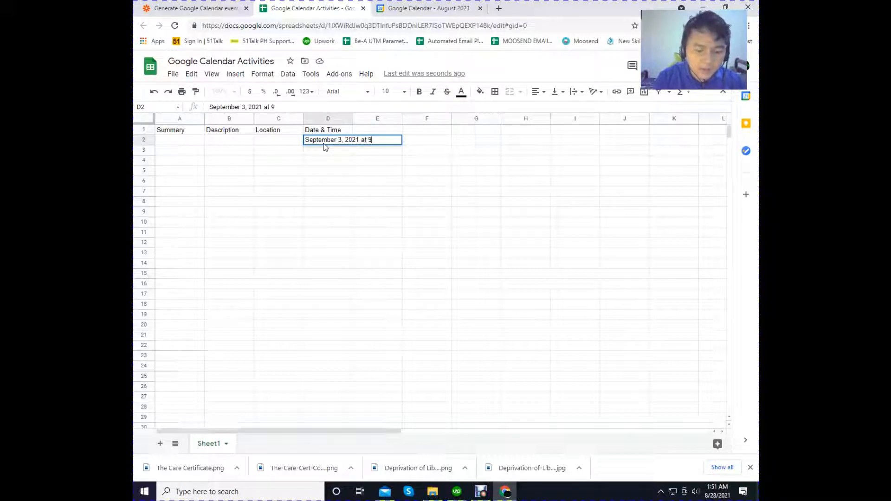
text(:00 a.m)
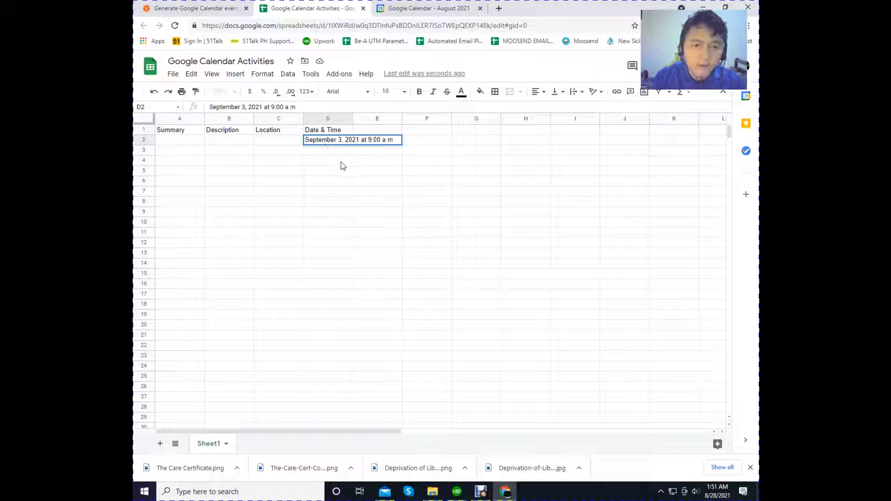
key(Return)
click(338, 146)
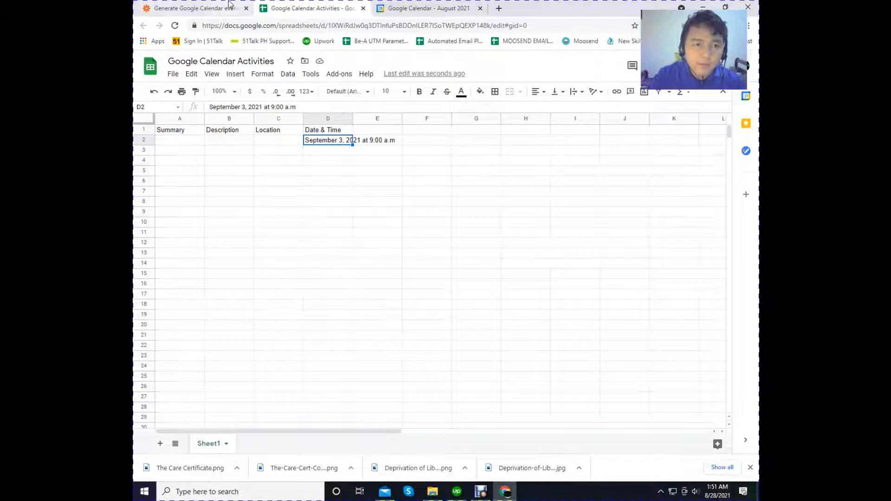
- Compare the Zapier date fields with the spreadsheet and clear the Date & Time header and its sample value from D1 and D2
click(209, 8)
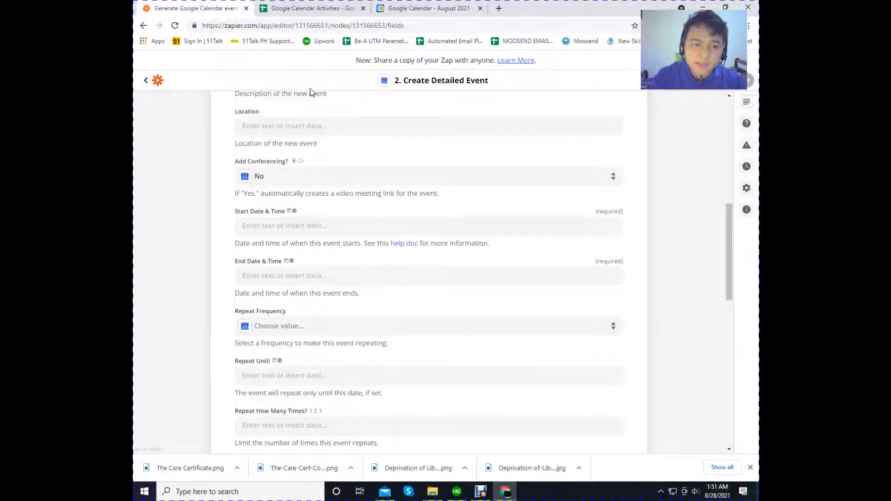
click(308, 8)
click(371, 173)
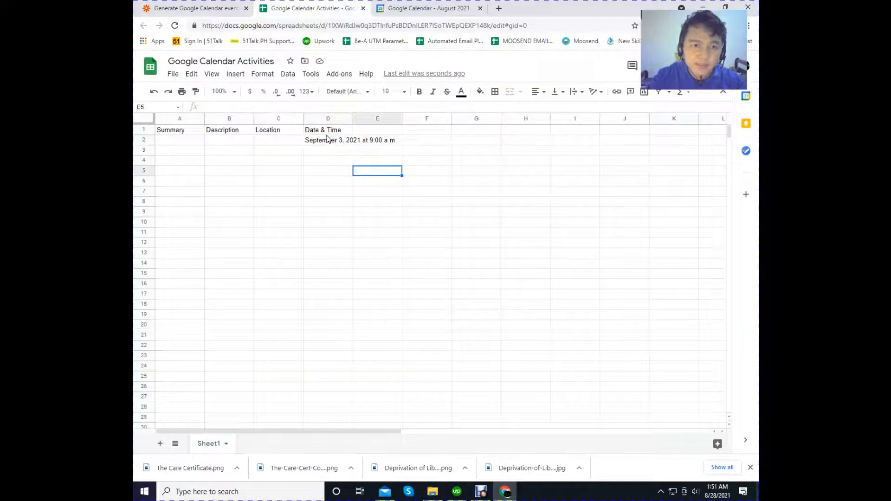
click(327, 133)
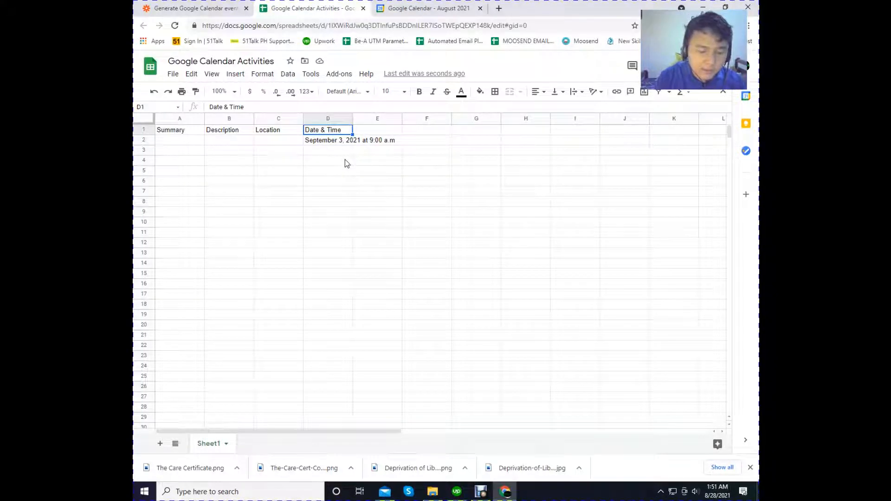
text(Date)
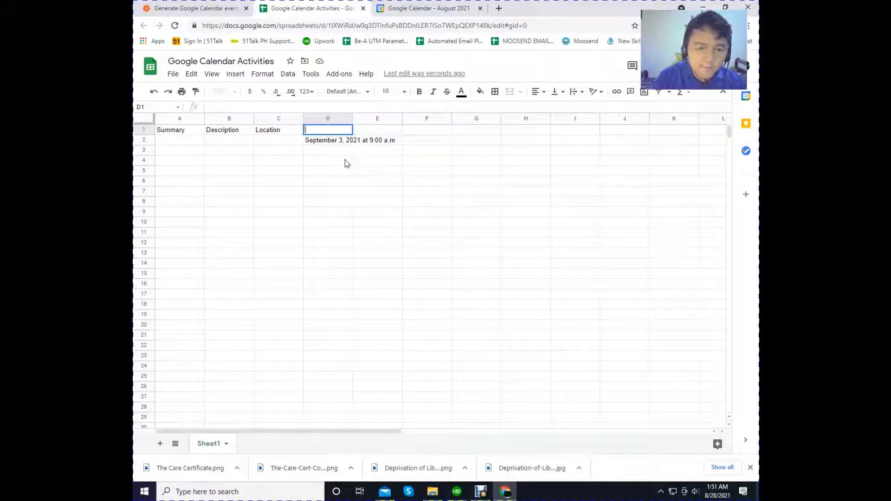
click(312, 145)
key(Delete)
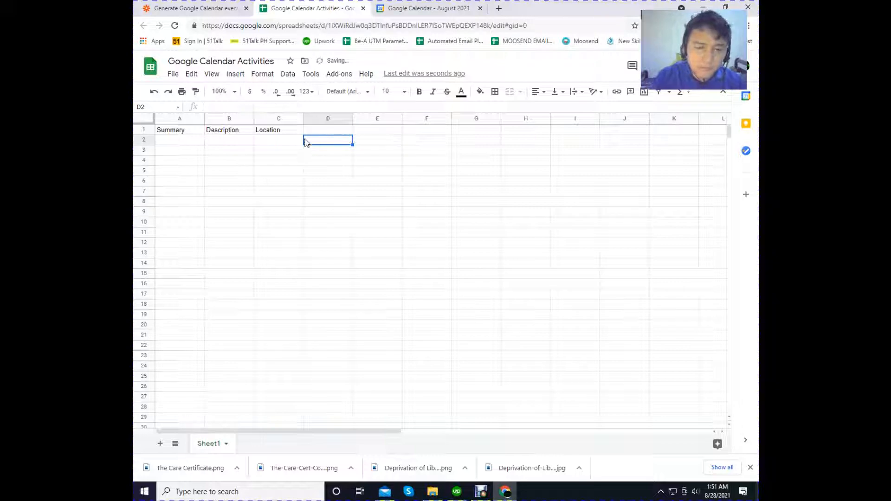
- Enter the separate column headers Start Date in D1 and Start Time in E1
click(315, 134)
text(Sta)
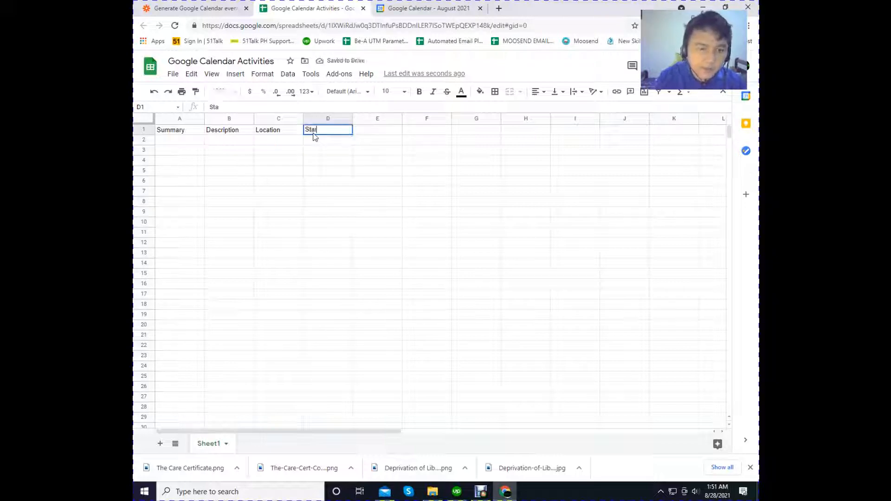
text(rt Date)
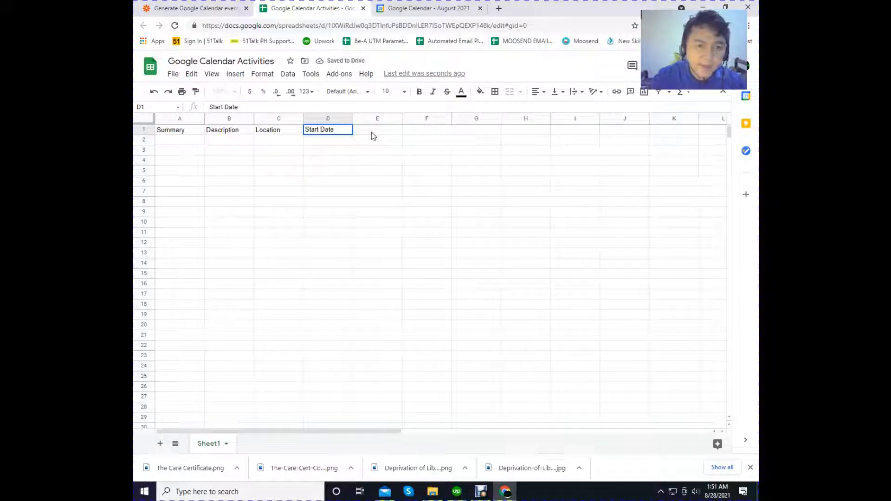
click(374, 134)
text(Start T)
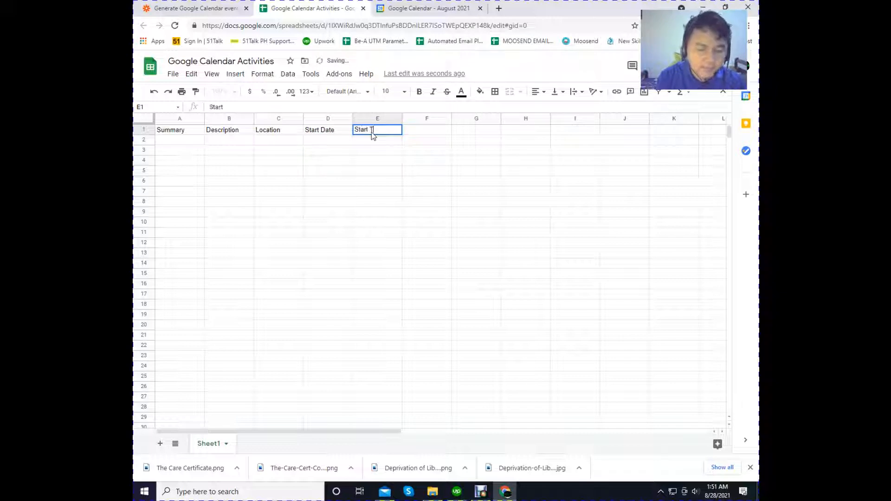
text(ime)
key(Return)
- Check the event's end fields in Zapier and enter the column headers End Date in F1 and End Time in G1
click(195, 8)
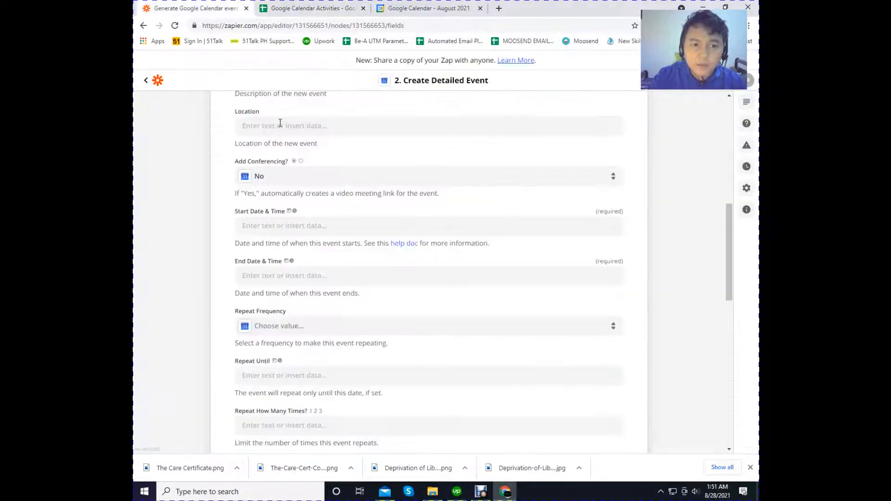
click(345, 5)
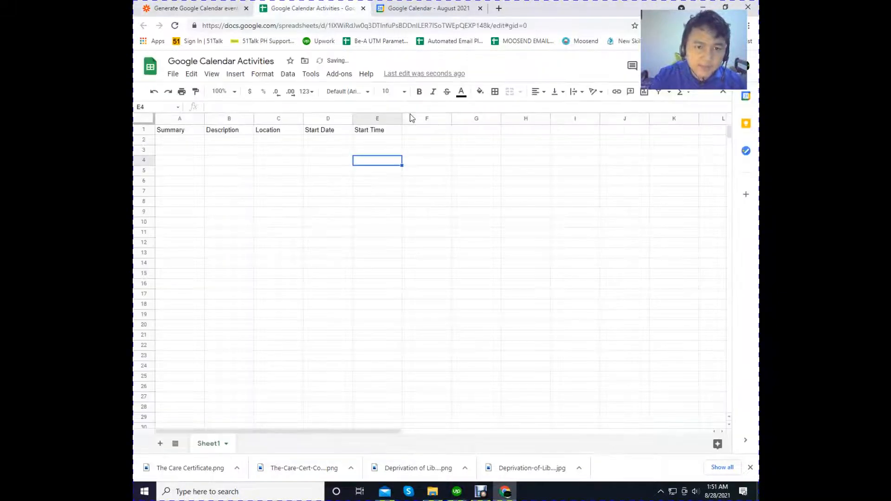
click(420, 131)
text(End)
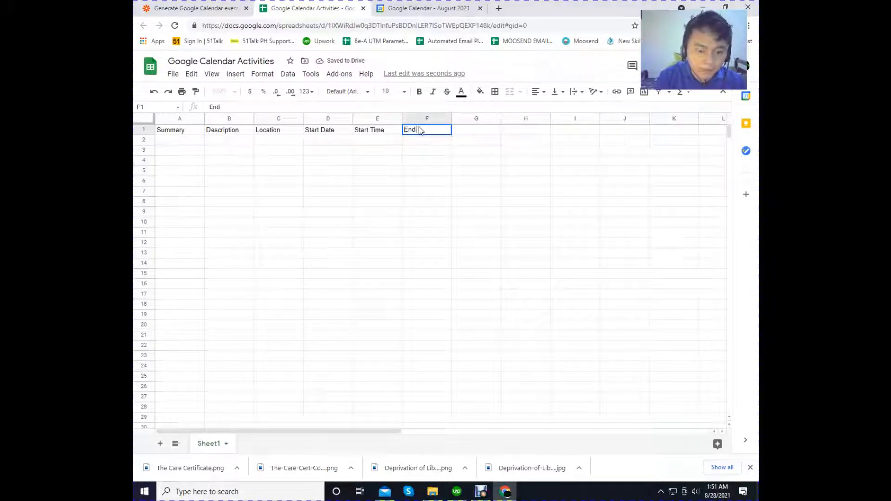
text( date)
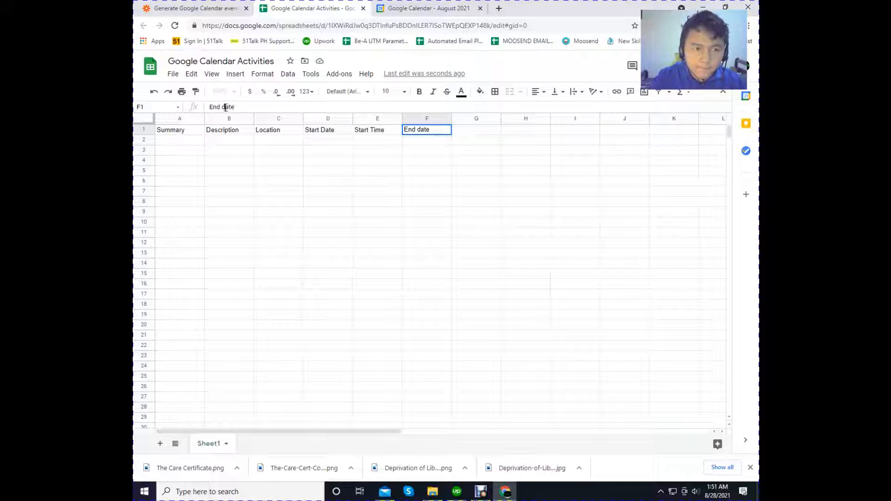
key(BackSpace)
text(D)
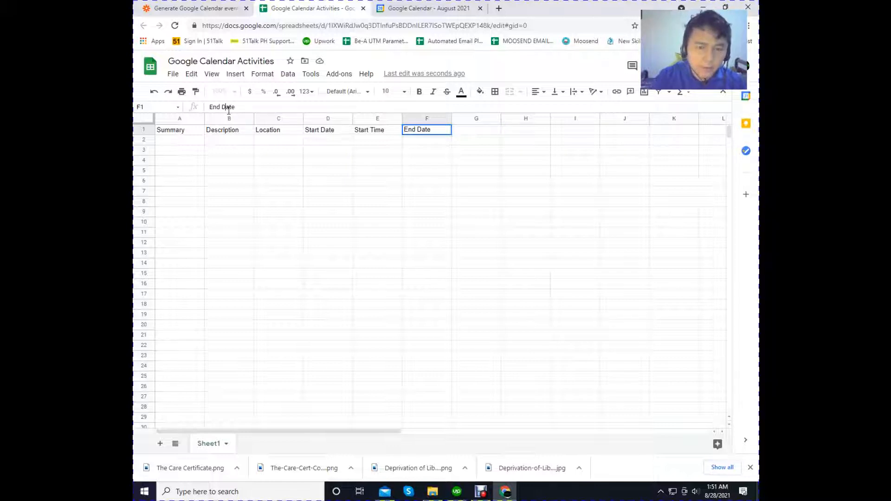
click(472, 133)
text(End )
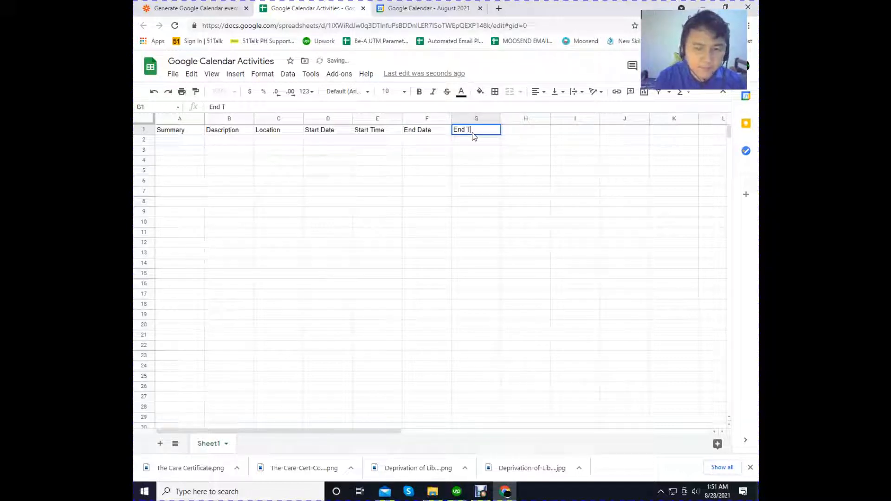
text(Time)
- Review the Create Detailed Event fields in Zapier, from Calendar and Summary through the date, repeat, all-day, color and attendee settings
click(182, 4)
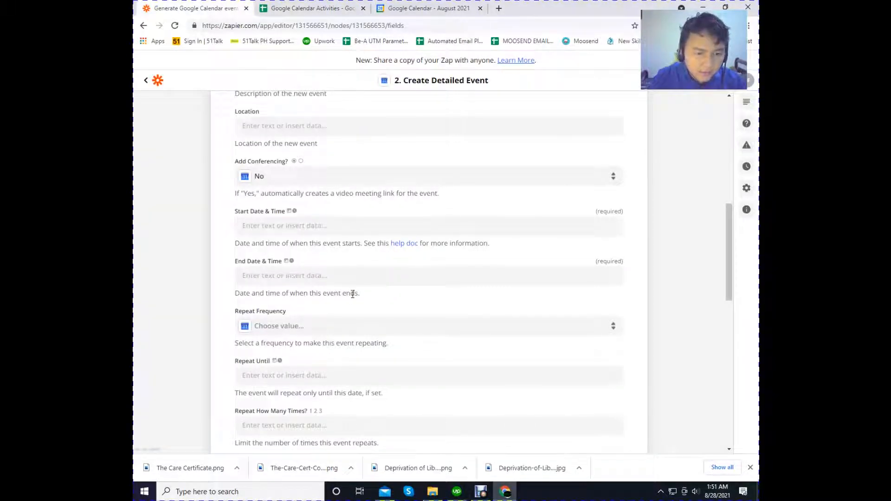
scroll(362, 303, down, 2)
scroll(361, 303, down, 2)
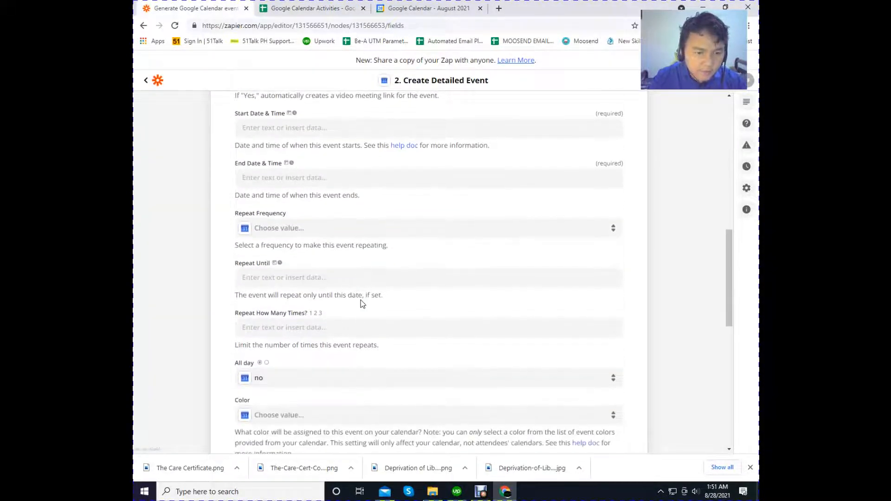
scroll(339, 330, down, 2)
scroll(339, 328, up, 3)
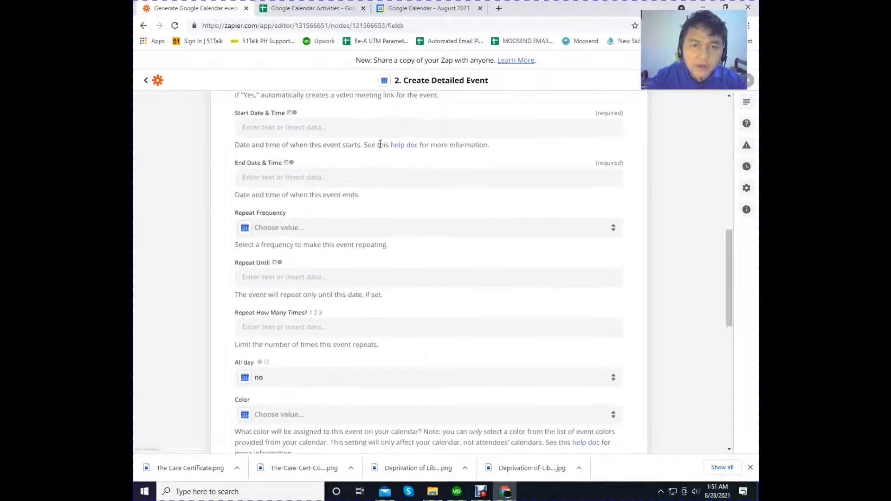
scroll(357, 293, up, 1)
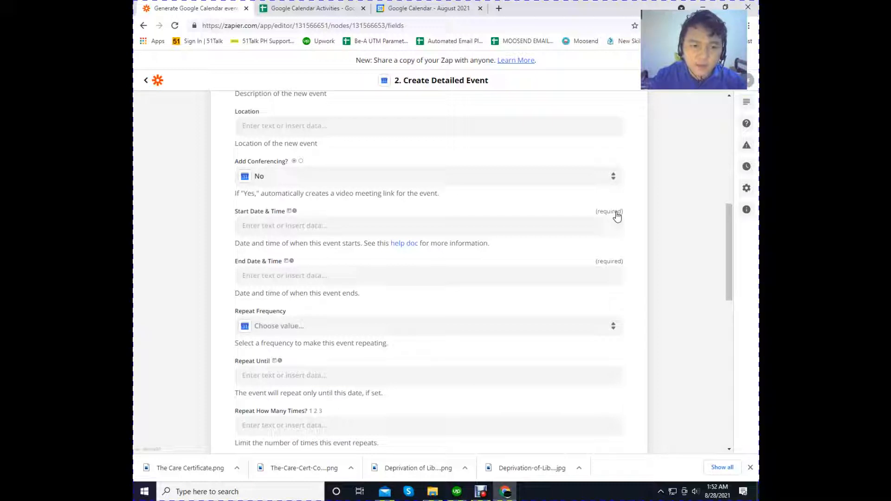
scroll(513, 206, up, 3)
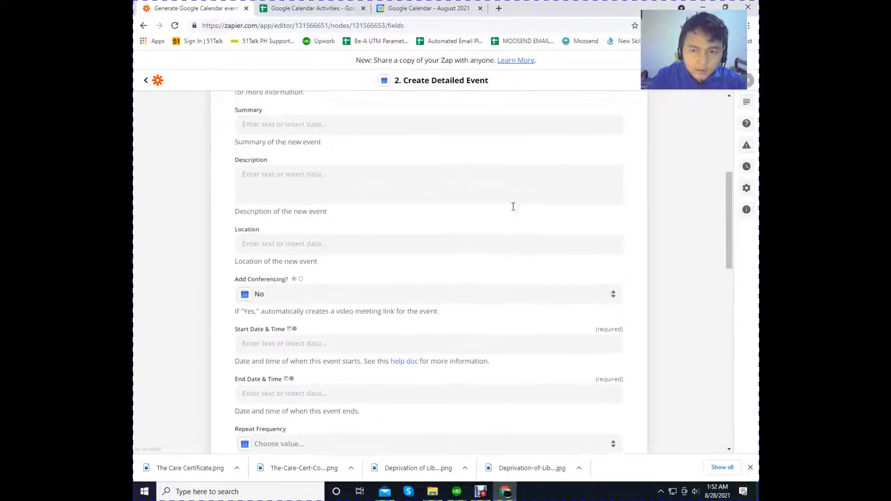
scroll(513, 207, down, 2)
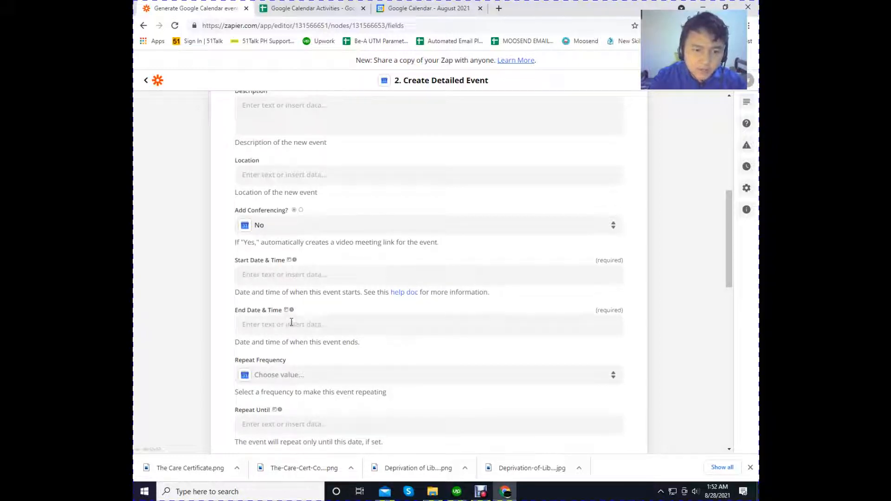
scroll(306, 186, up, 1)
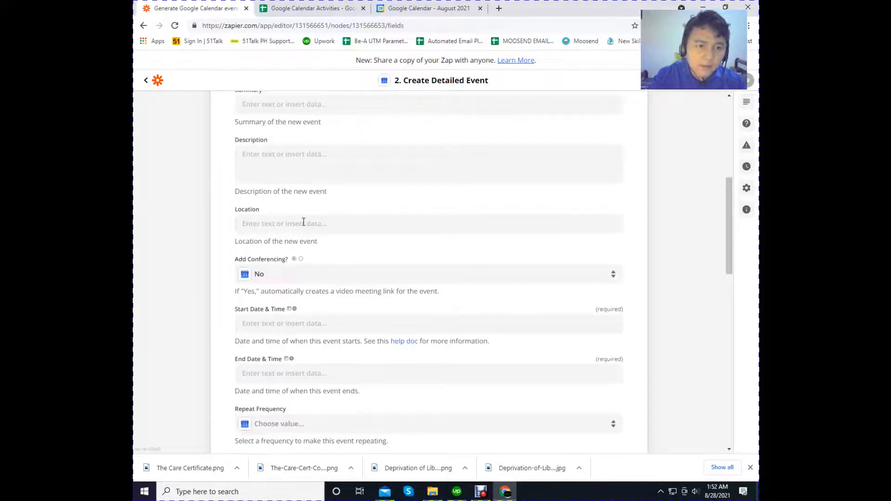
scroll(305, 203, up, 2)
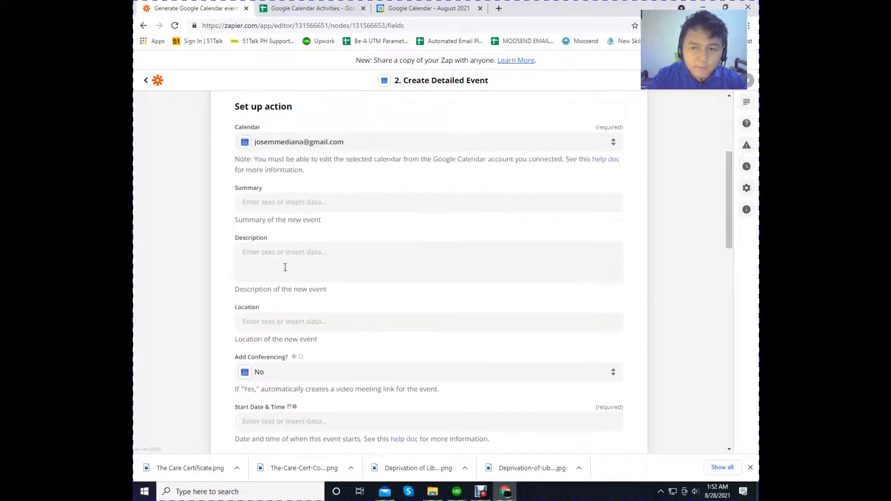
scroll(330, 297, down, 7)
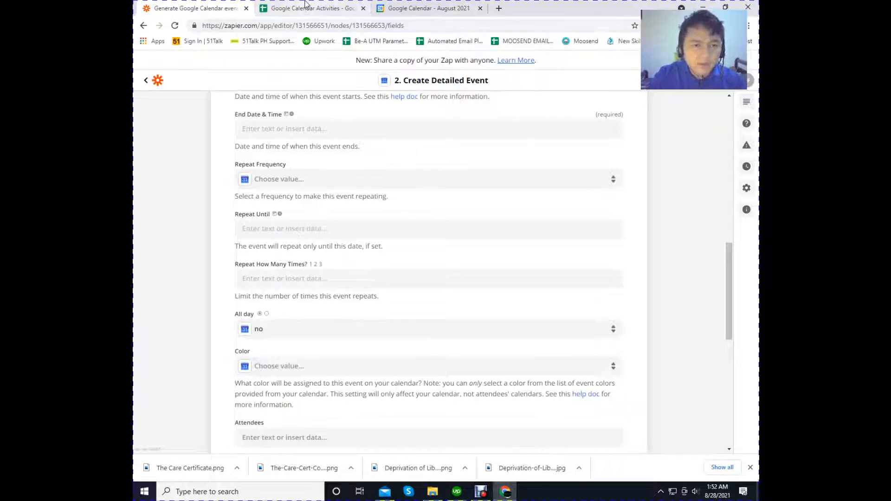
scroll(330, 227, down, 2)
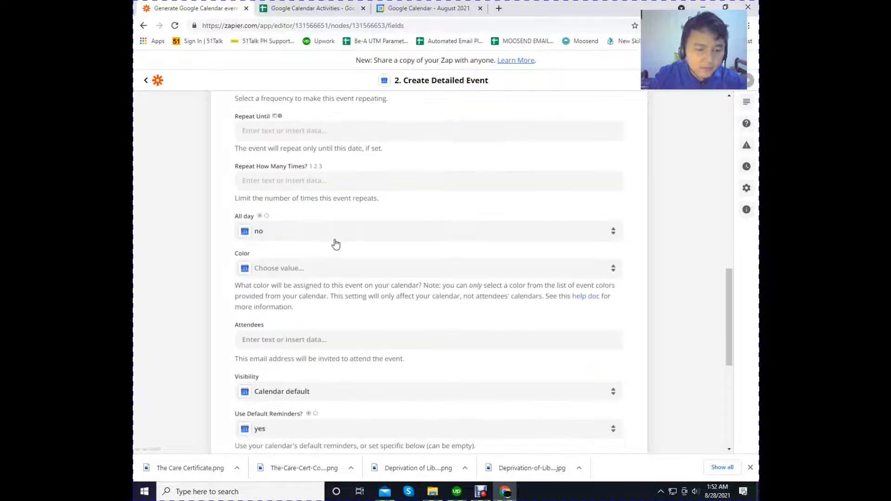
scroll(337, 241, up, 4)
scroll(325, 149, up, 3)
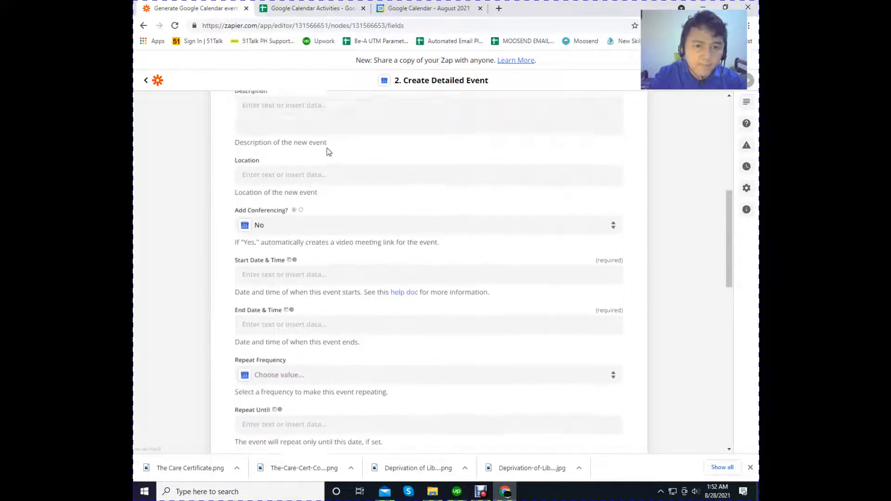
- Return to the Google Calendar Activities spreadsheet and widen the Summary column to roughly twice its width
click(316, 9)
click(273, 236)
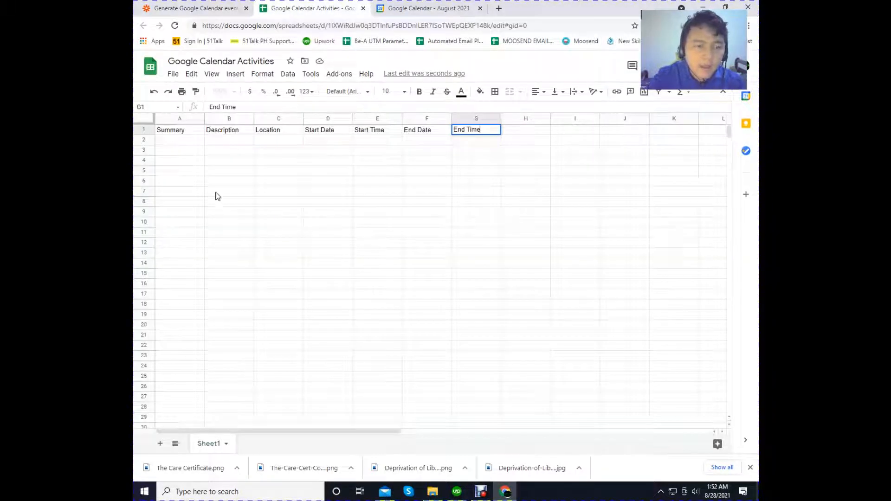
drag(204, 118, 222, 120)
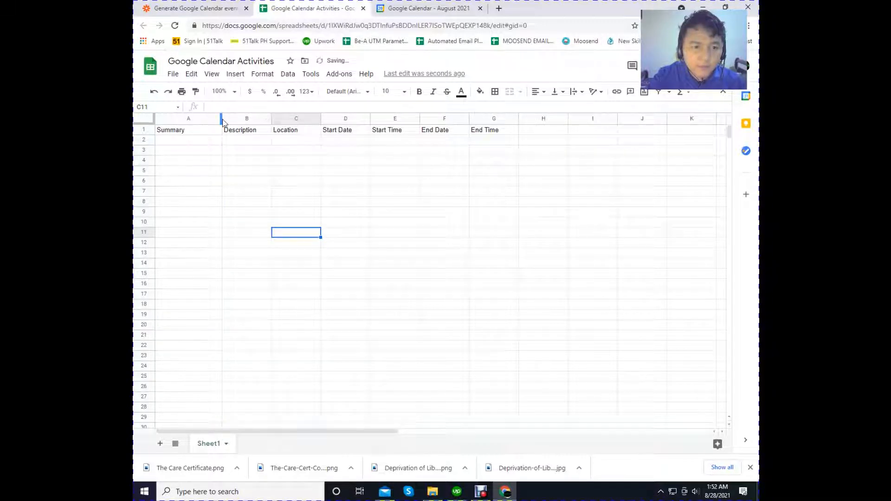
drag(220, 119, 256, 119)
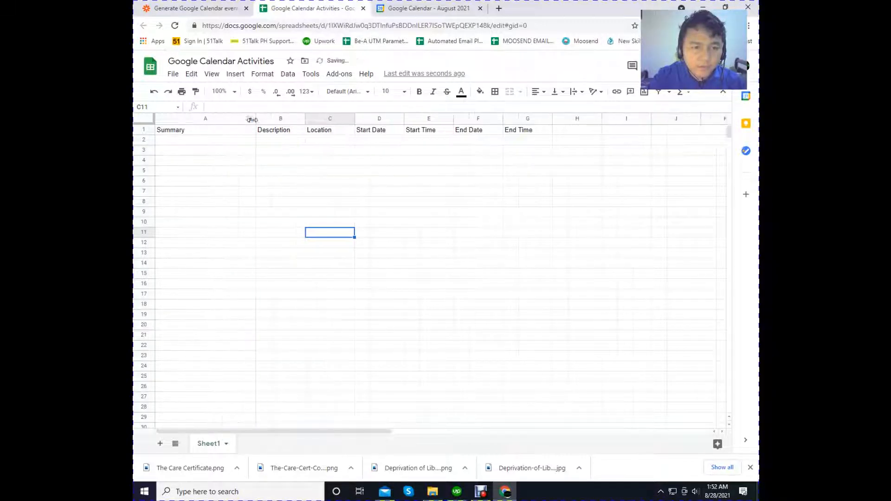
click(382, 162)
- Enter the sample summary Go to the Vet in A2
click(209, 141)
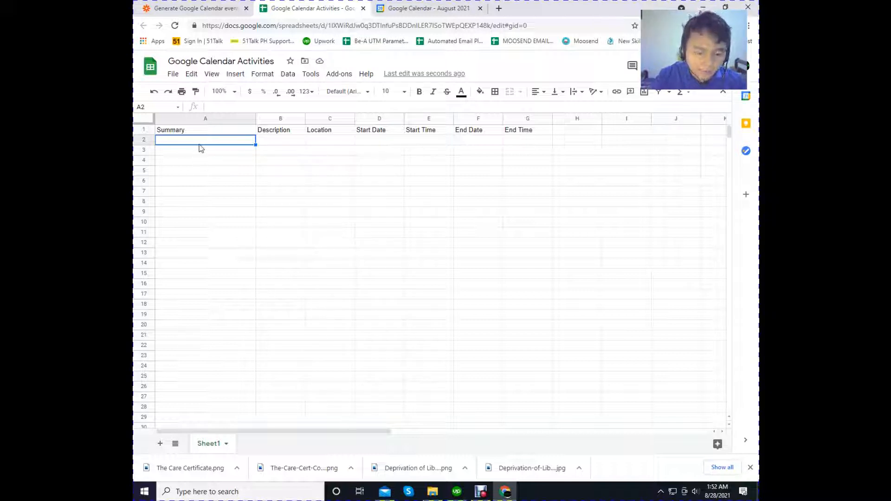
text(Go )
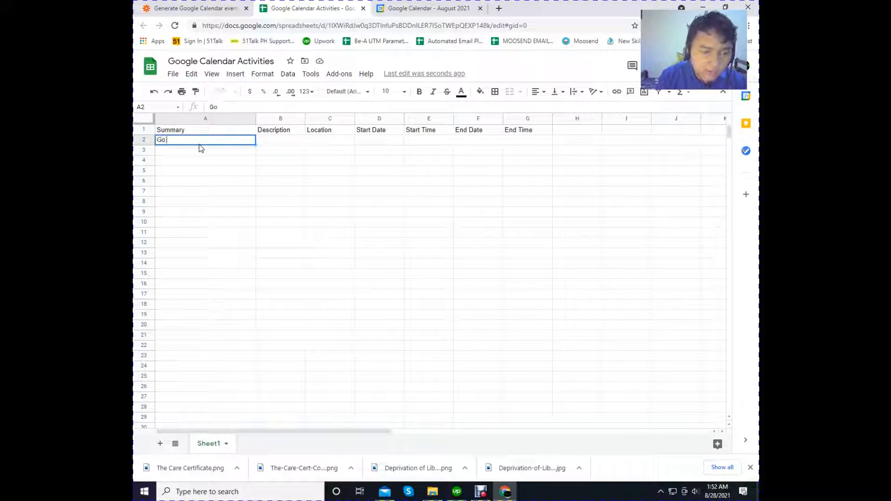
text(To)
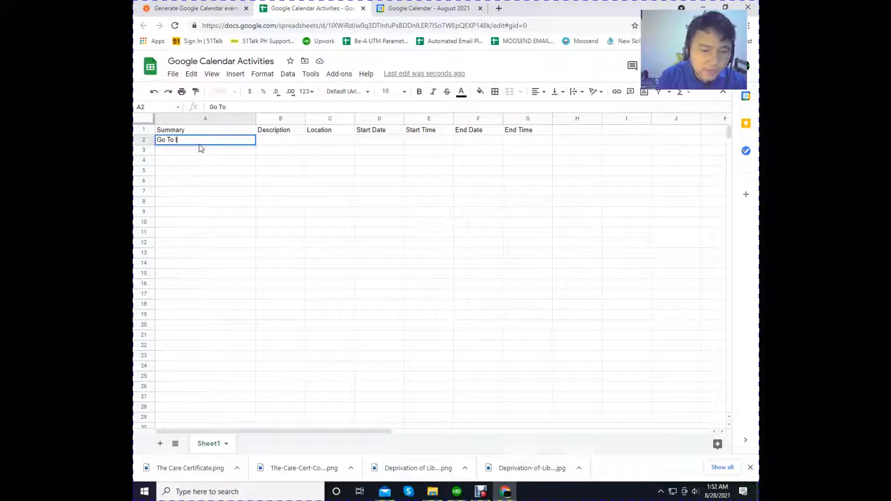
key(BackSpace)
key(BackSpace)
key(BackSpace)
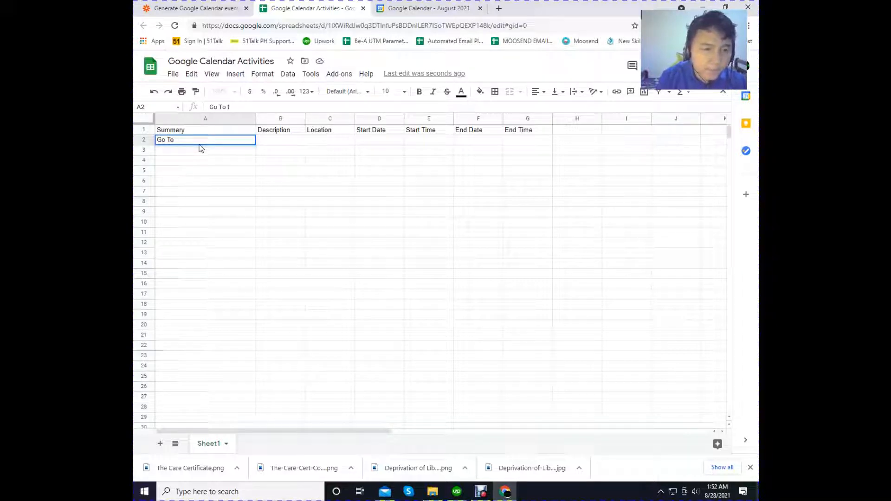
key(BackSpace)
text(to the )
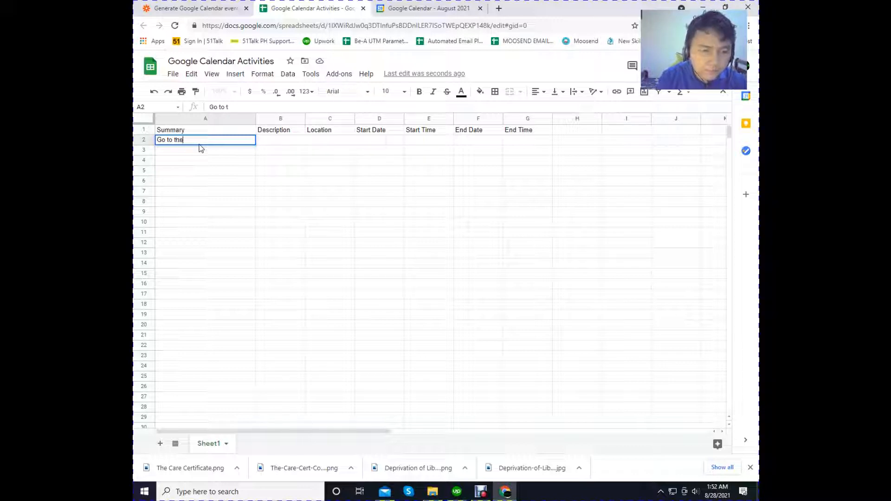
text(VET)
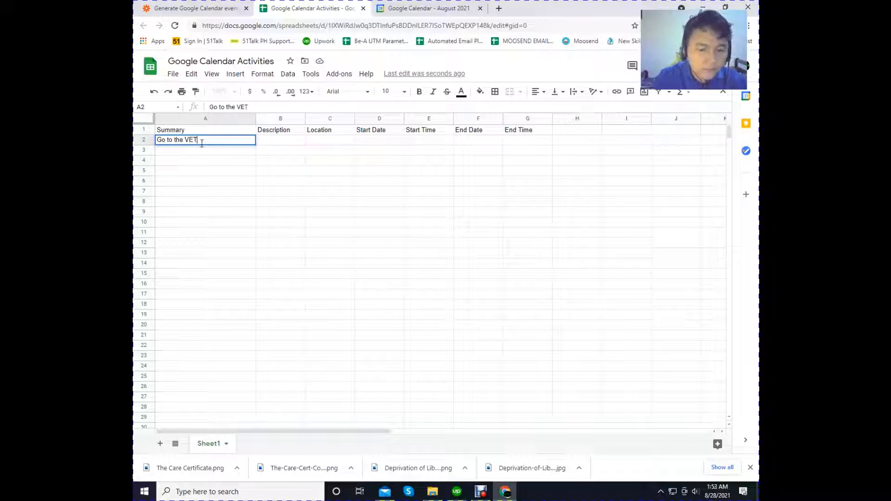
text(Vet)
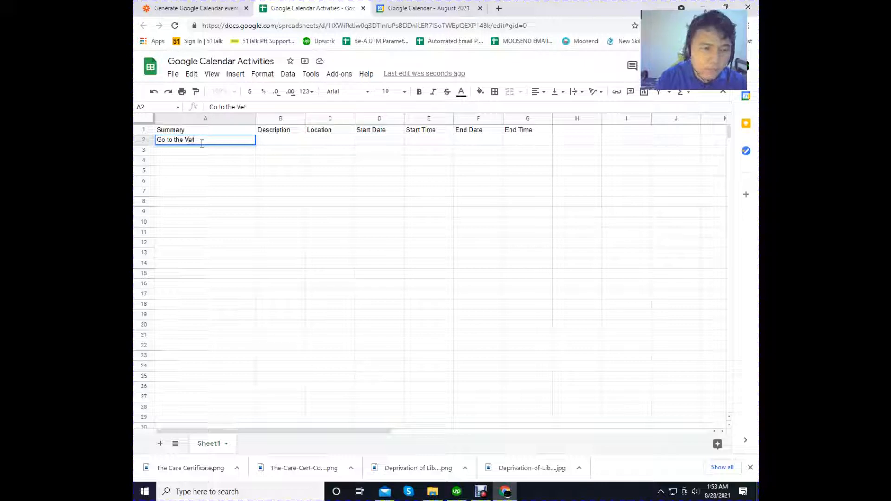
- Widen the Description column and enter the sample description Neko's Vet Visit in B2
click(289, 140)
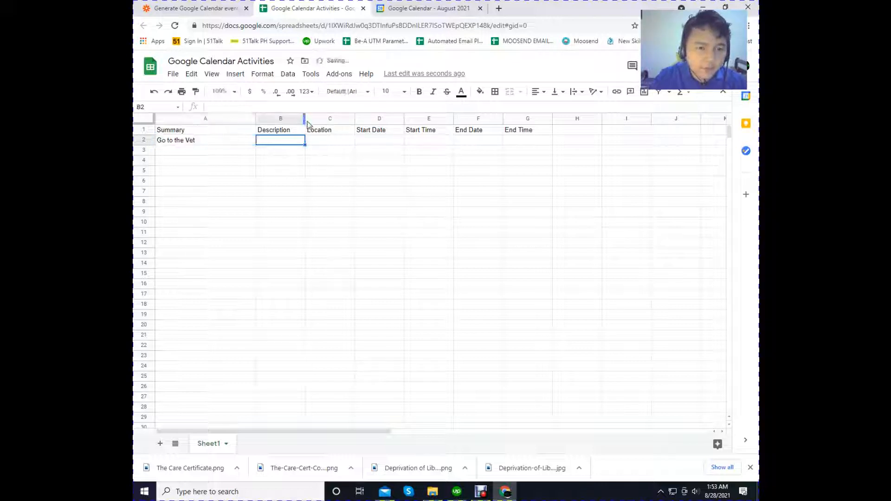
drag(305, 120, 334, 120)
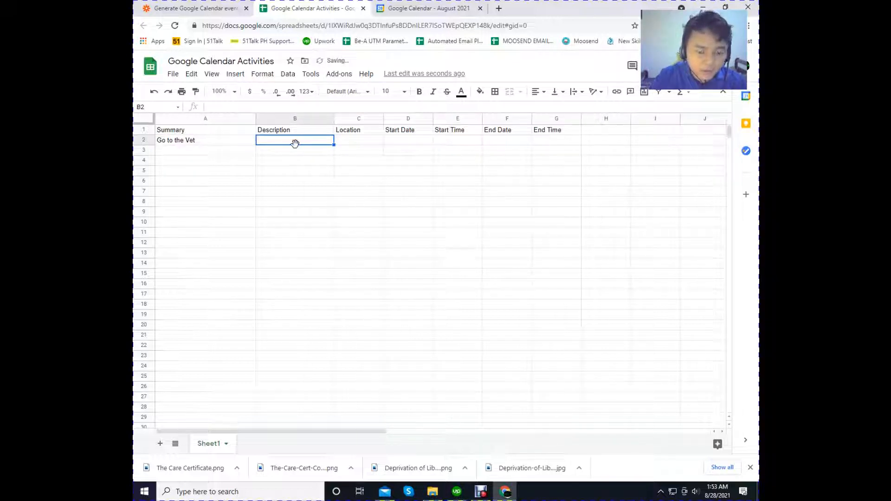
text(Neko's B)
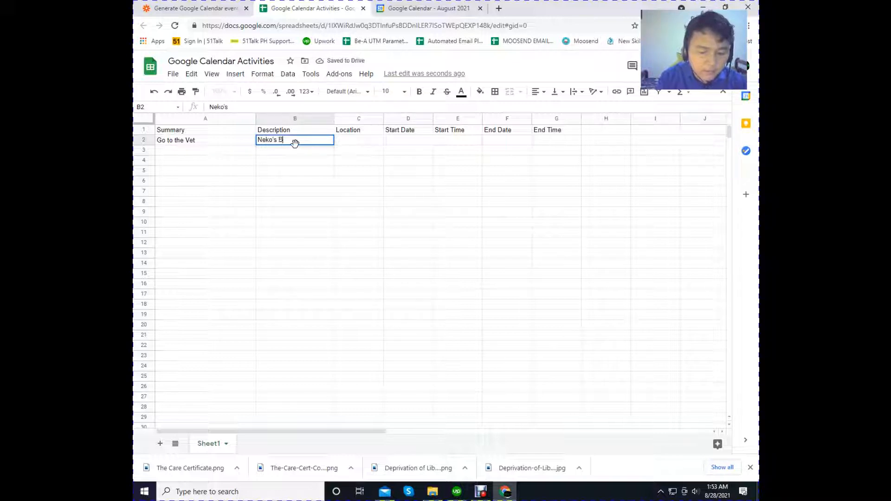
key(BackSpace)
text(Vet)
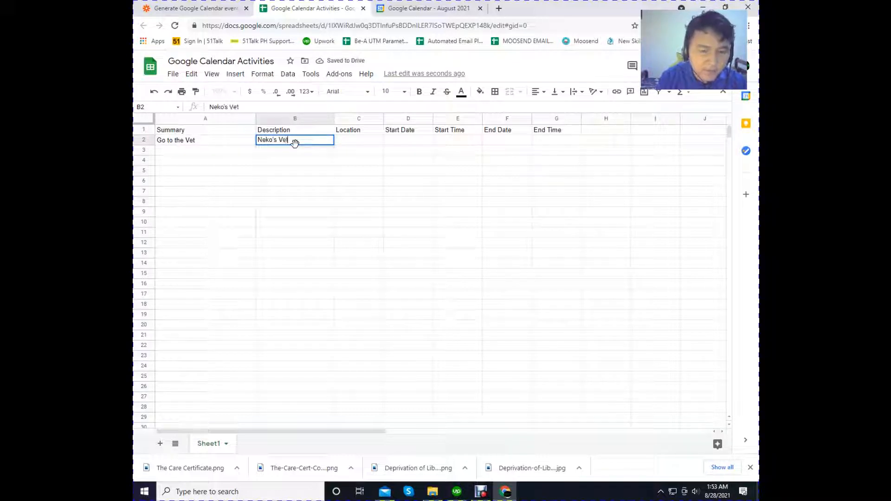
text( Visit)
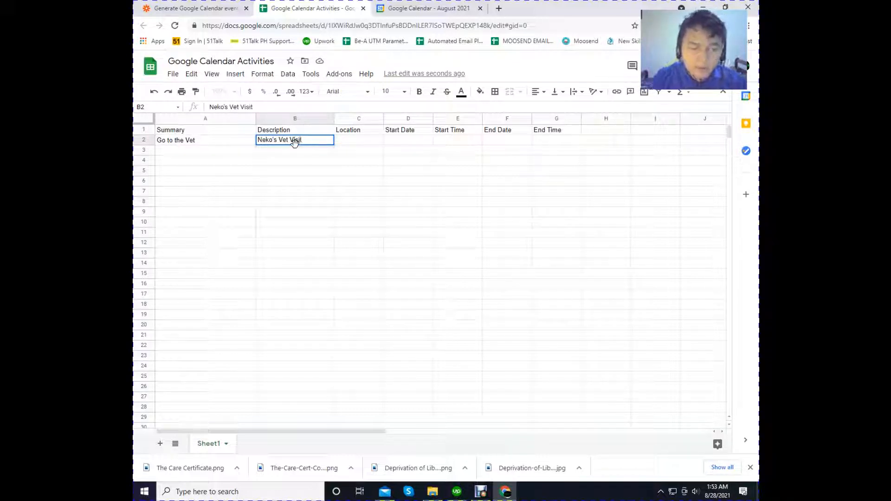
click(333, 182)
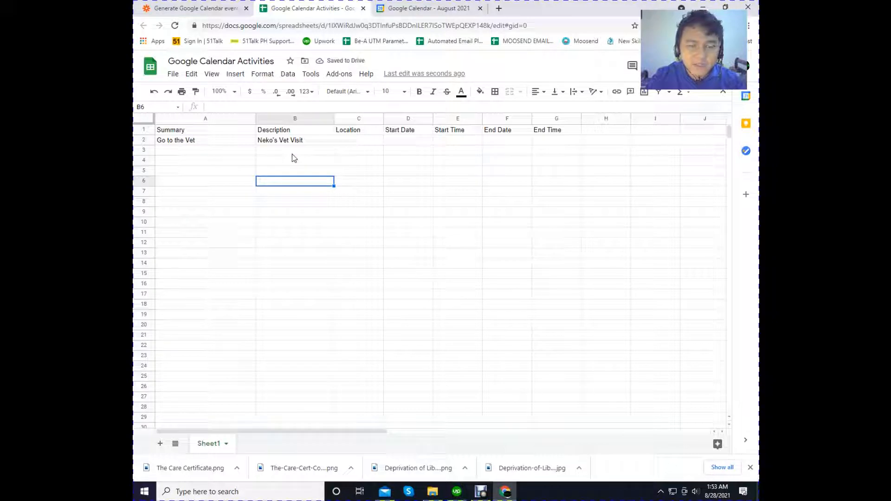
- Widen the Location column slightly and enter the sample location Seven lakes in C2
click(373, 141)
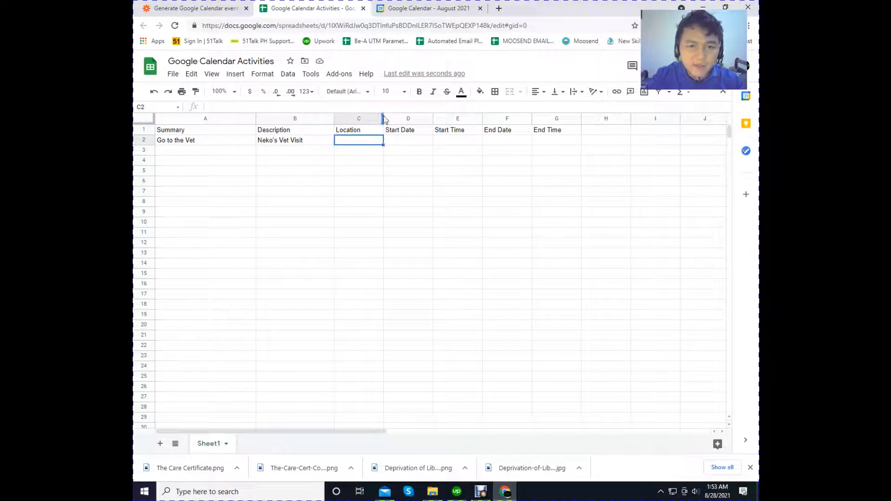
drag(383, 120, 399, 119)
click(356, 170)
click(358, 144)
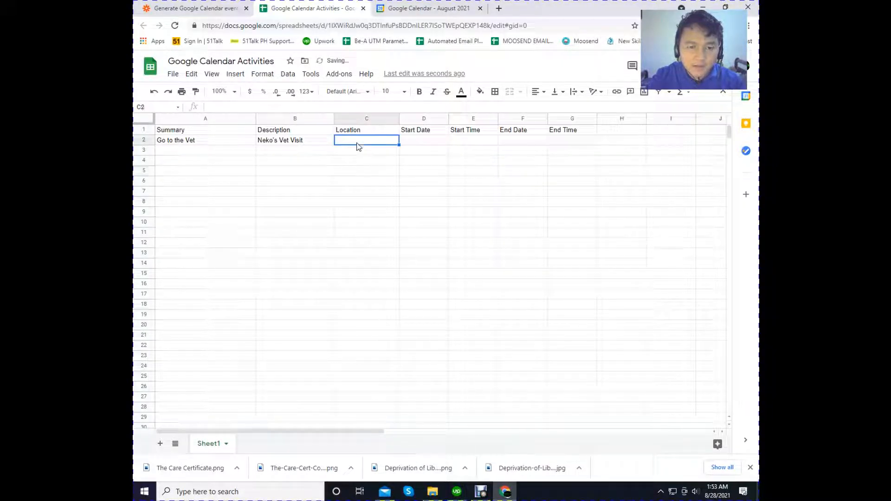
text(Seven lakes)
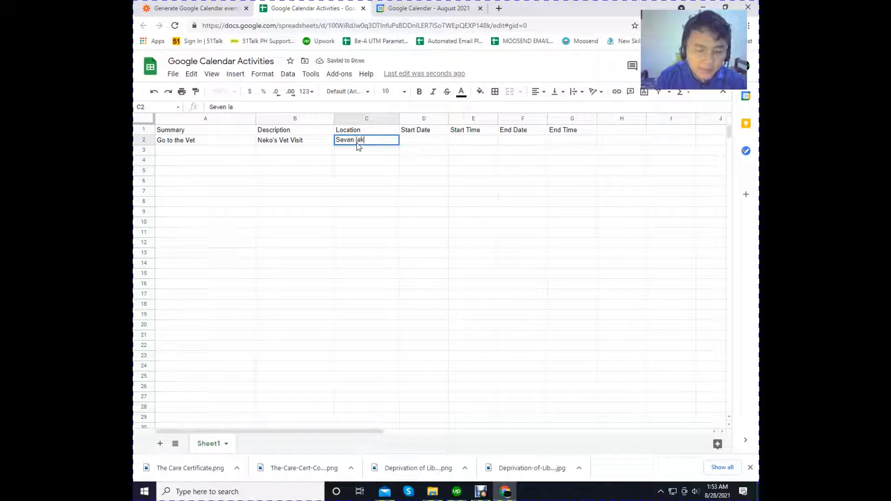
- Correct the capitalization of the sample location in C2 so it reads Seven Lakes
key(Left)
key(Left)
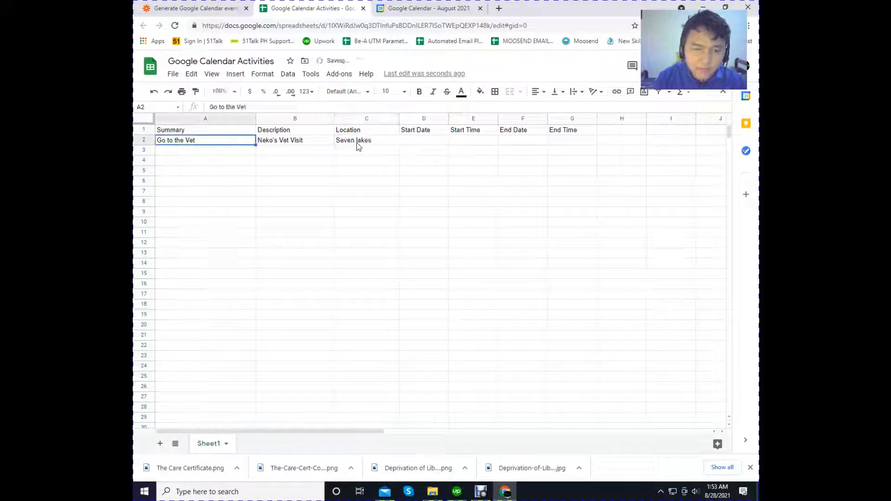
click(359, 147)
click(233, 106)
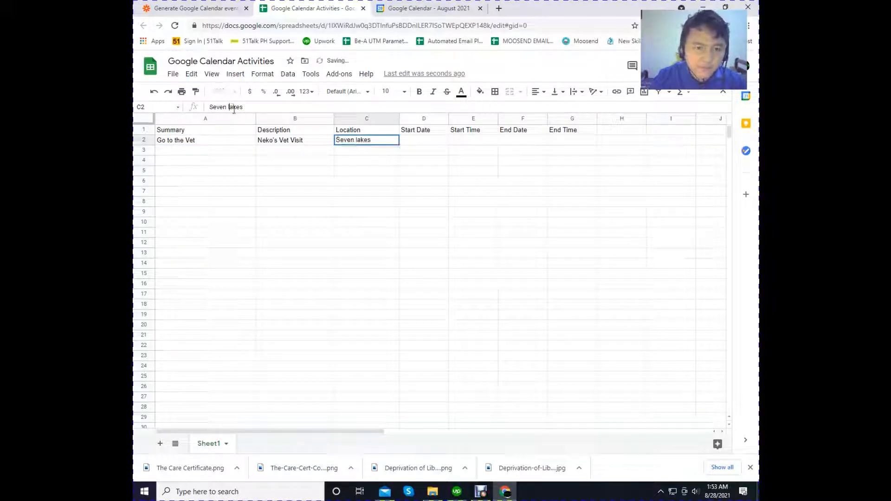
key(BackSpace)
text(L)
click(364, 182)
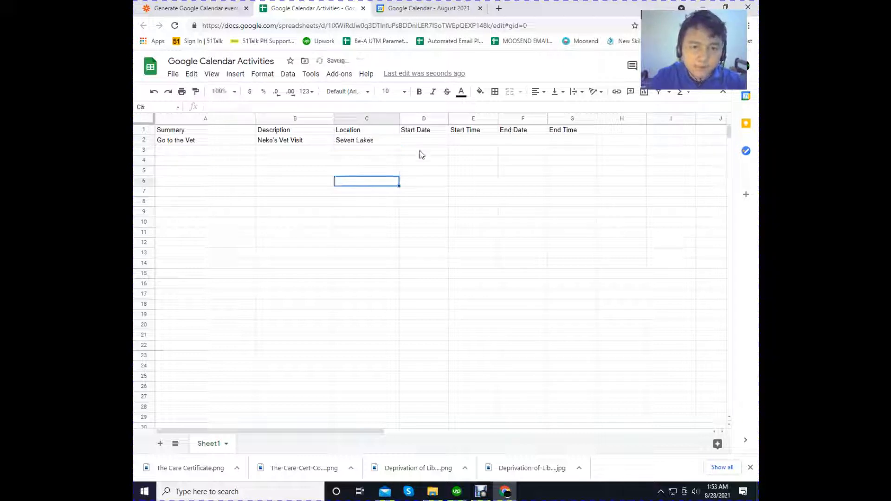
- Format the whole Start Date column with the Date number format
click(421, 140)
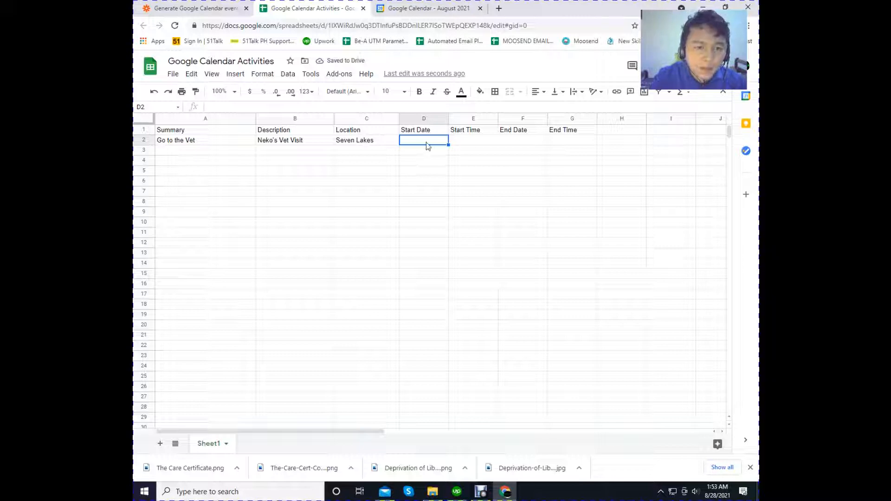
click(422, 122)
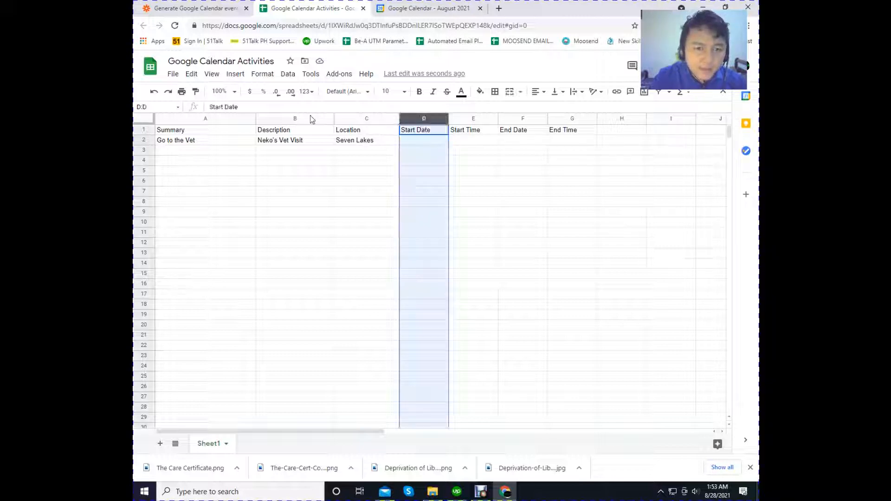
click(262, 75)
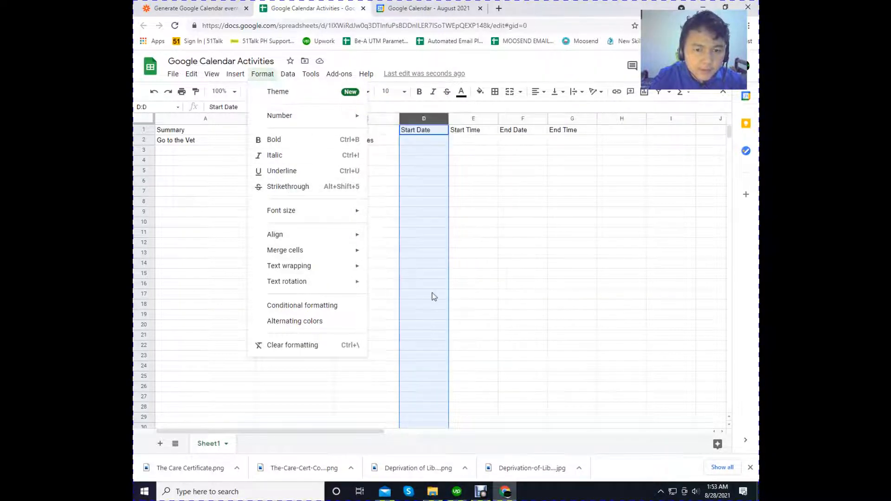
mouse_move(359, 122)
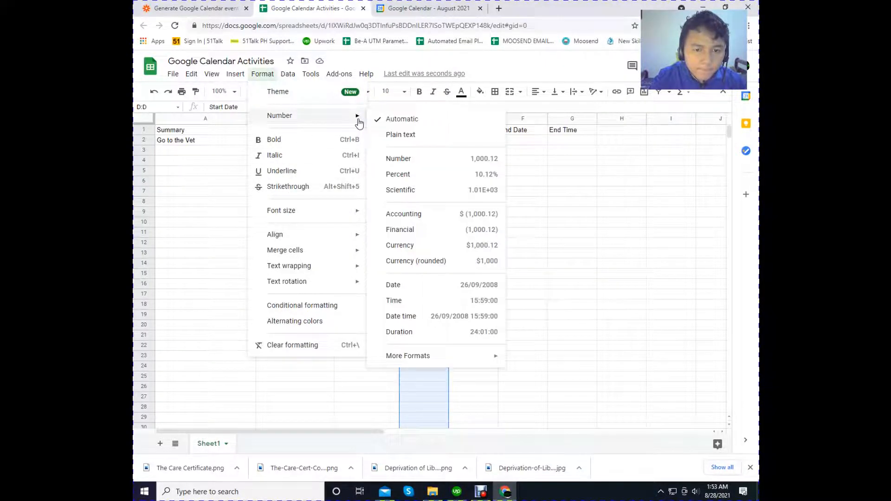
click(408, 284)
- Enter the sample start date 9/3/2021 in D2
click(416, 140)
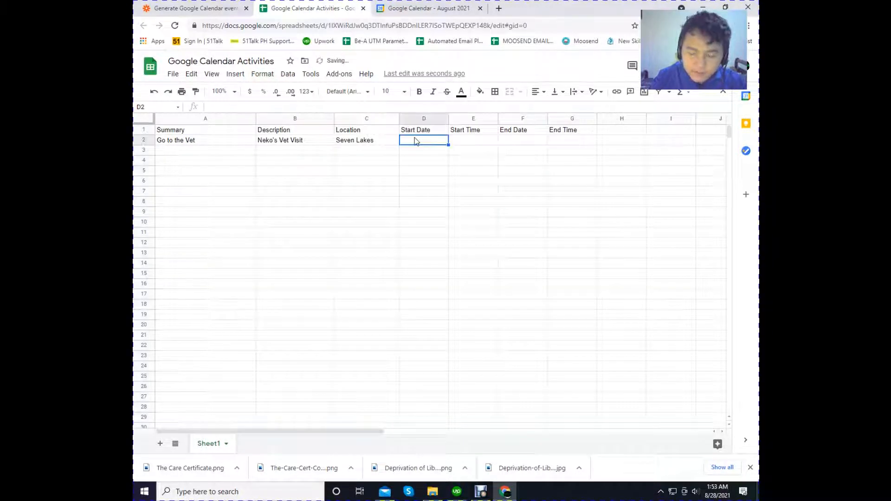
text(9)
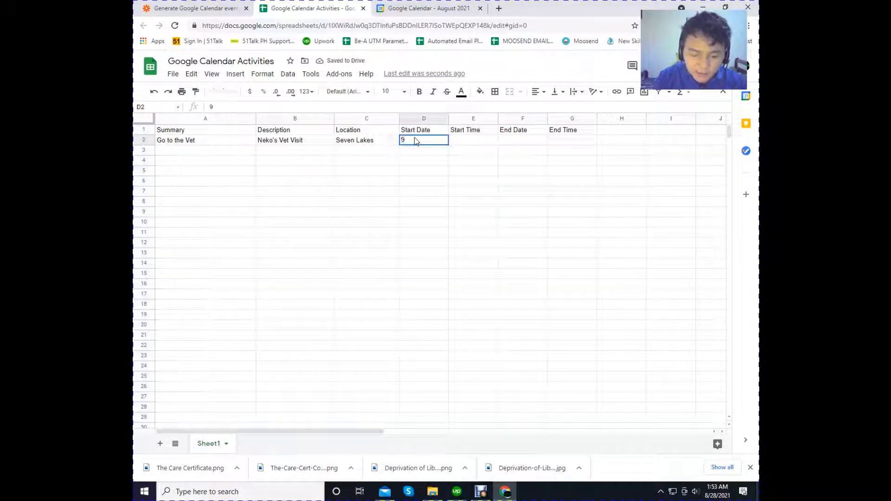
text(/3/2021)
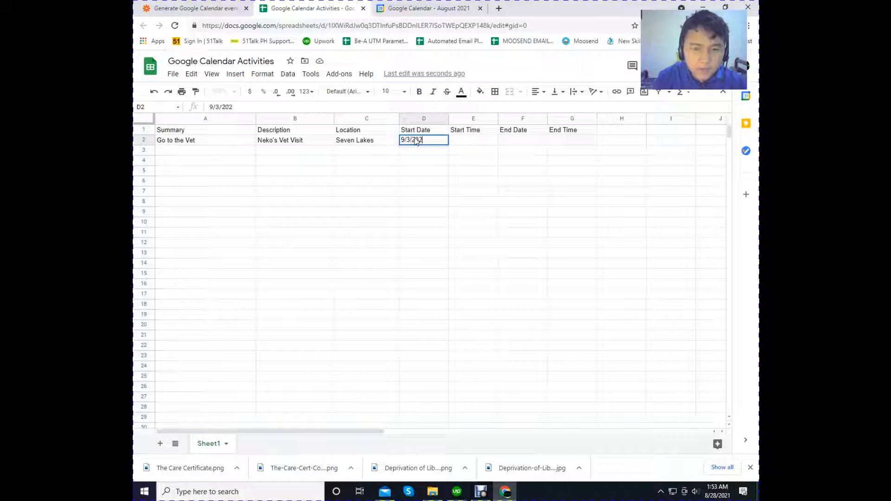
click(433, 171)
- Format the whole Start Time column with the Time number format
click(475, 141)
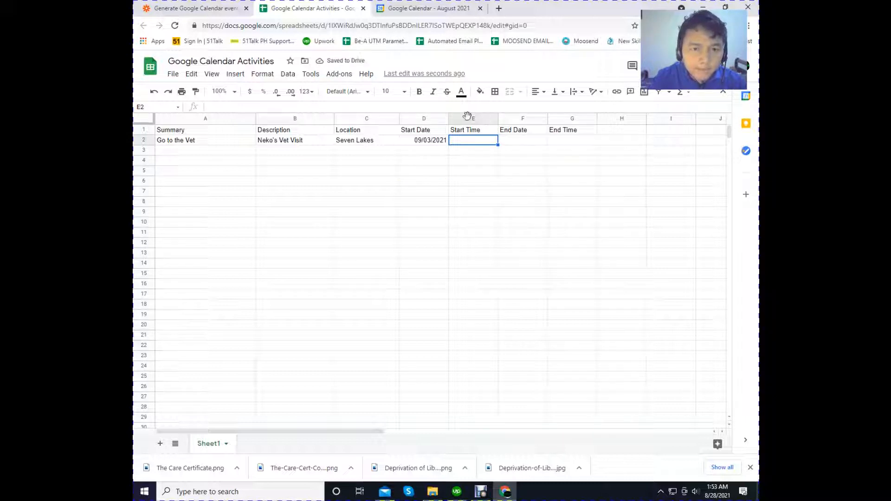
click(472, 118)
click(262, 74)
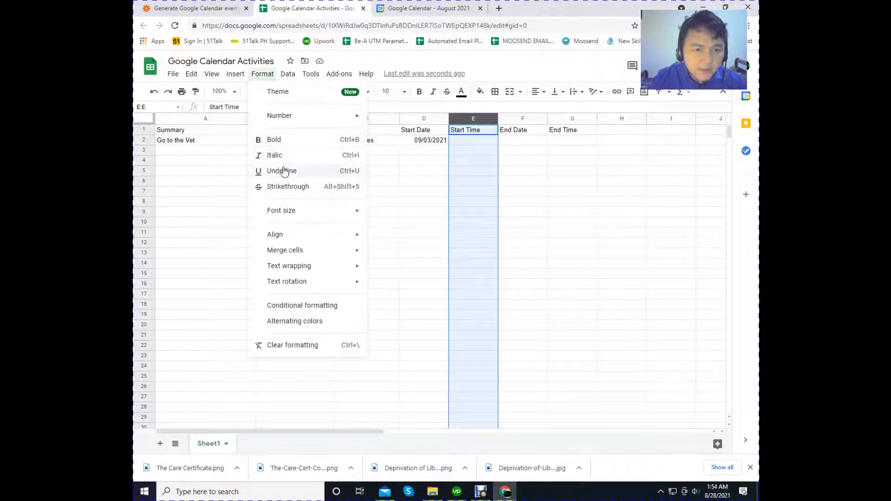
mouse_move(294, 115)
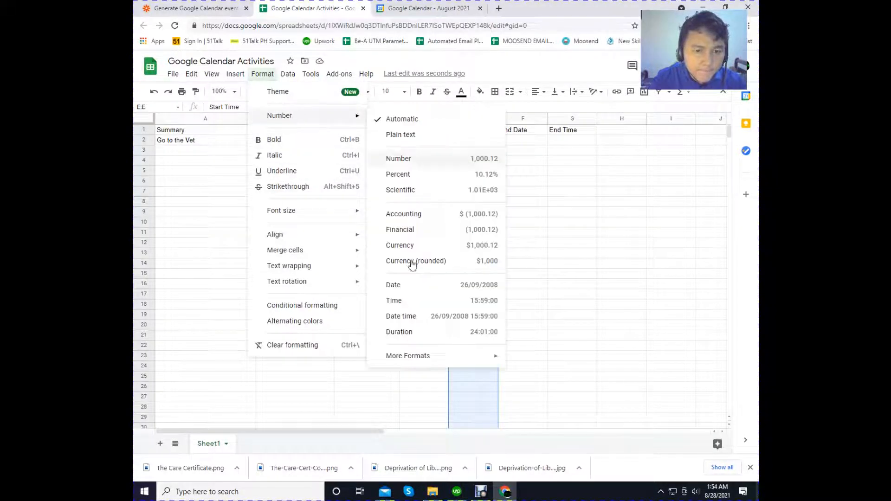
click(397, 300)
click(560, 224)
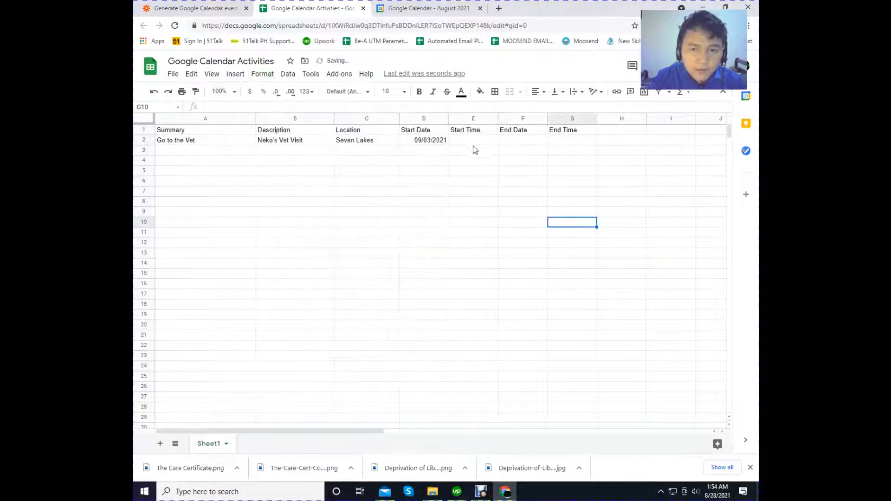
- Enter the sample start time 9:00 in E2
click(470, 142)
text(9)
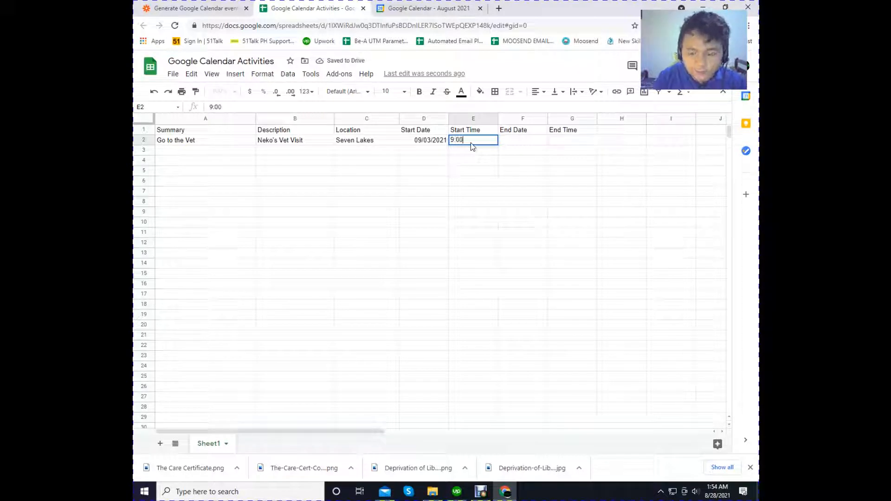
text(:00)
key(Tab)
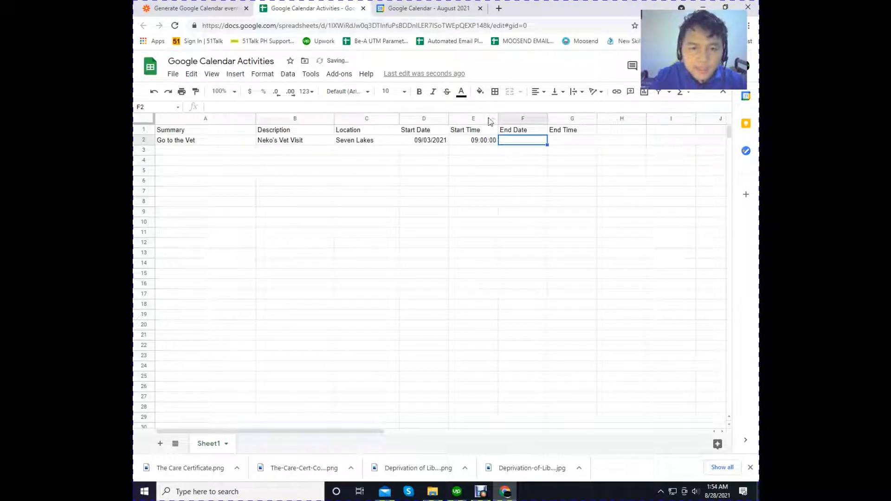
- Format the whole End Date column with the Date number format
click(512, 119)
click(261, 74)
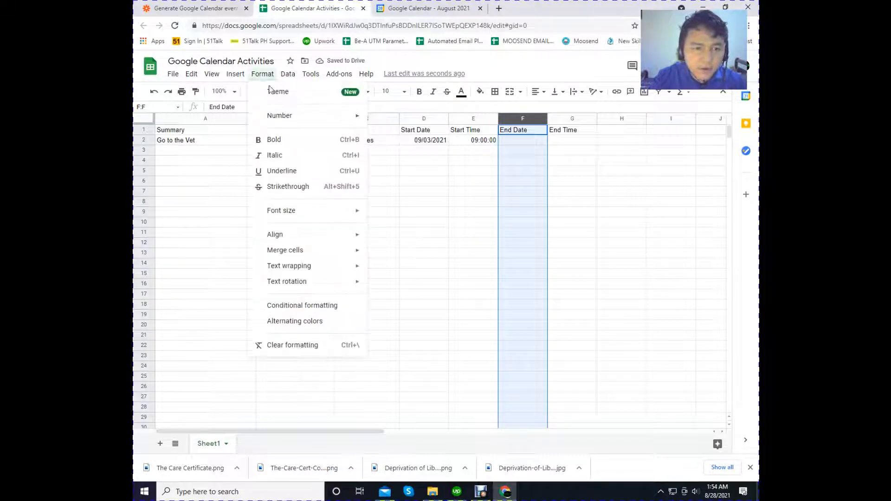
mouse_move(316, 116)
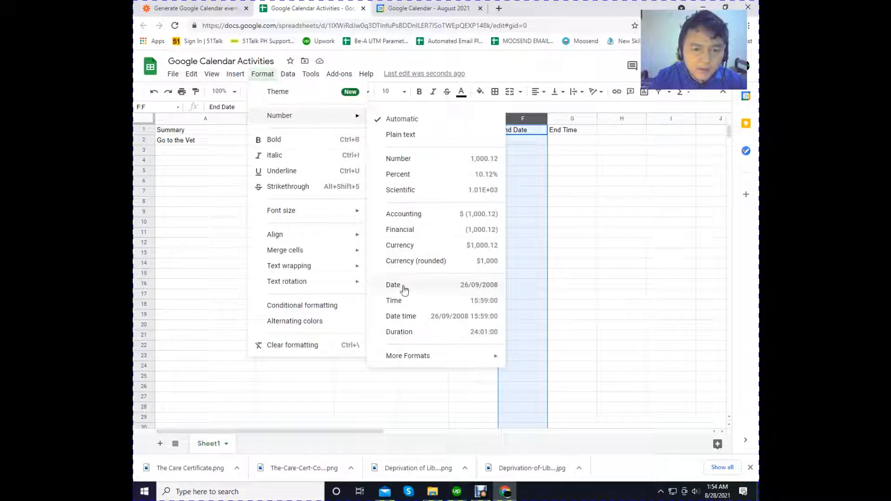
click(403, 286)
click(572, 173)
- Enter the sample end date 9/3/2021 in F2
click(517, 142)
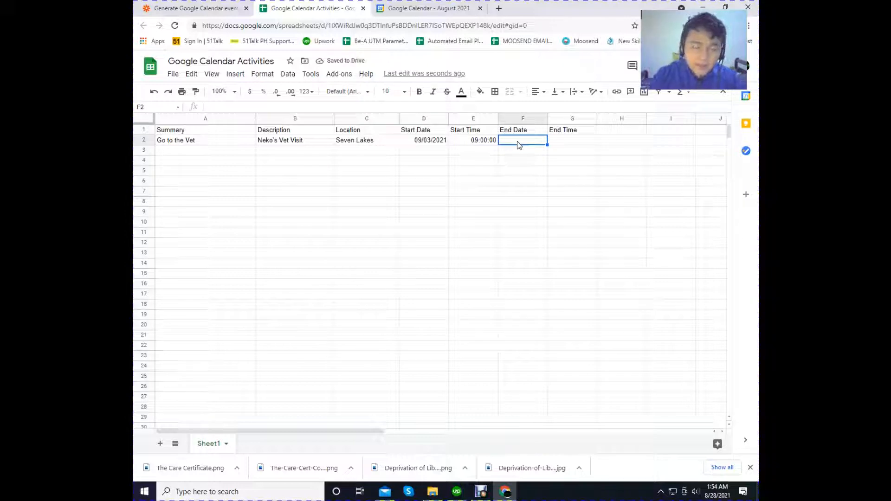
text(9)
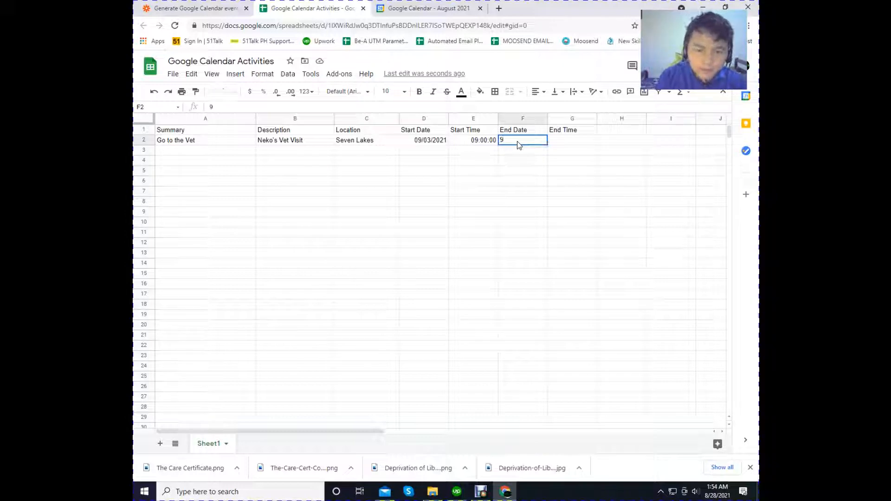
text(09)
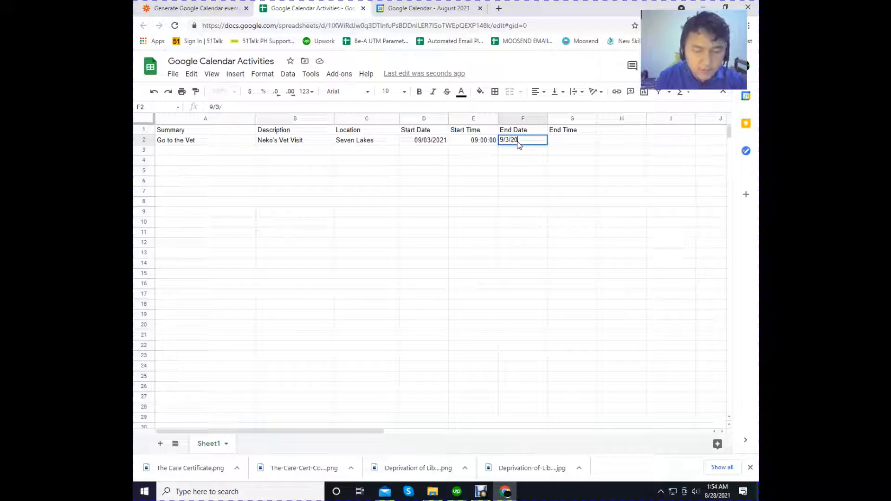
key(Return)
- Format the whole End Time column with the Time number format
click(558, 141)
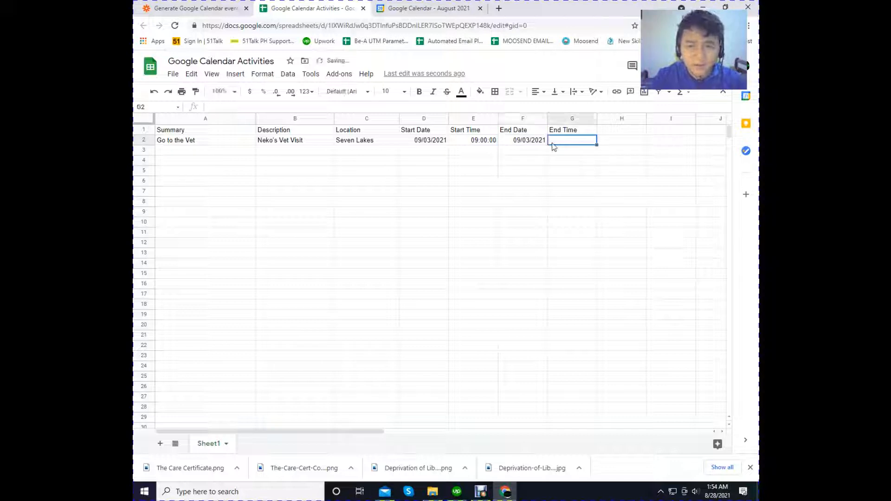
click(561, 119)
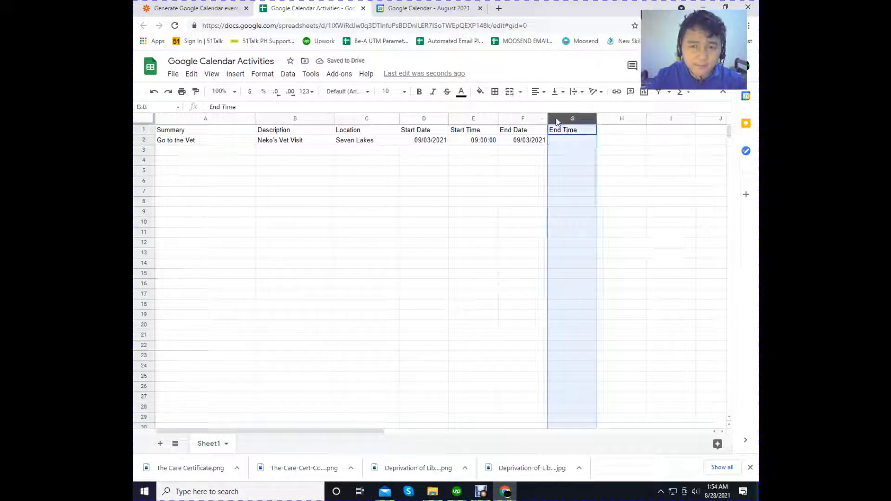
click(263, 74)
mouse_move(278, 116)
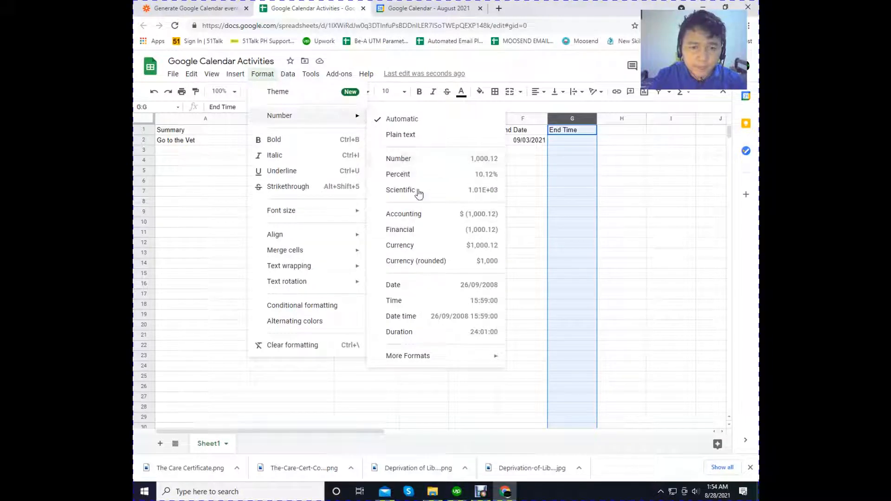
click(401, 300)
click(617, 161)
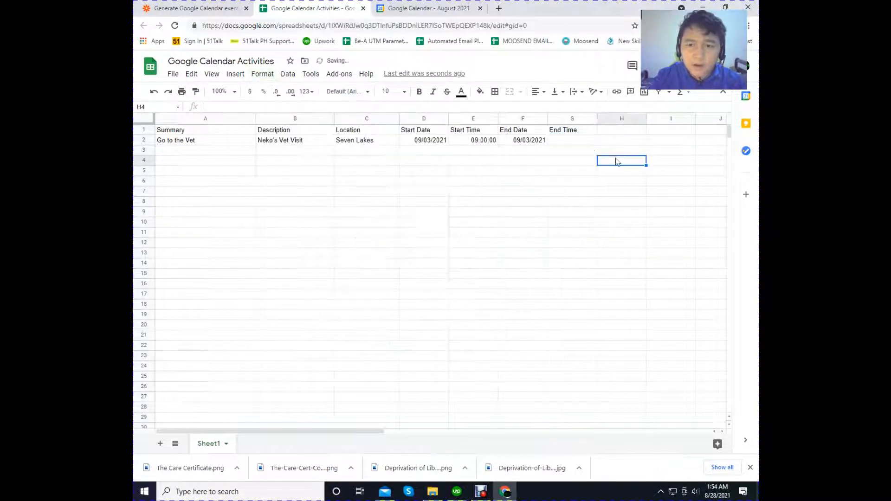
- Enter the sample end time 11:00 in G2
click(575, 141)
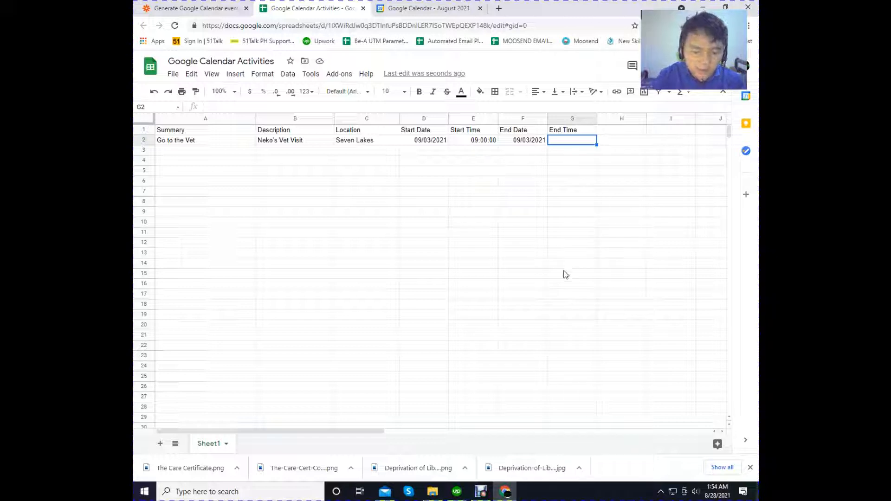
text(11:00)
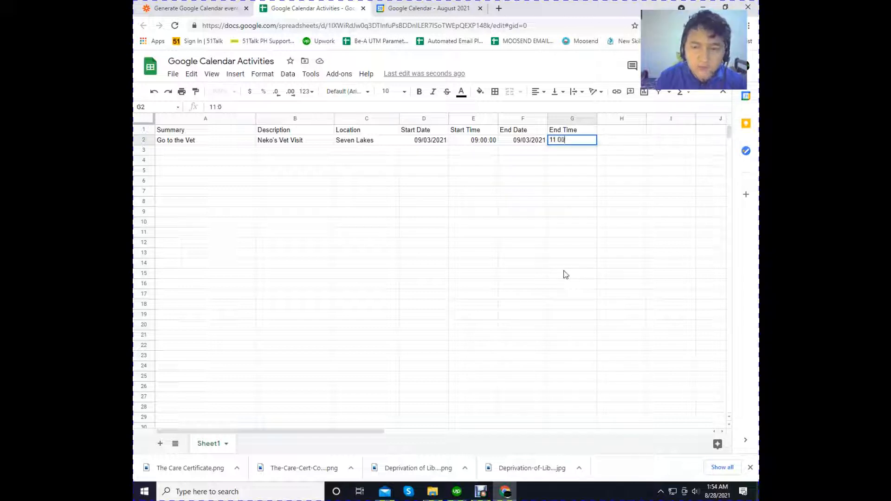
click(522, 260)
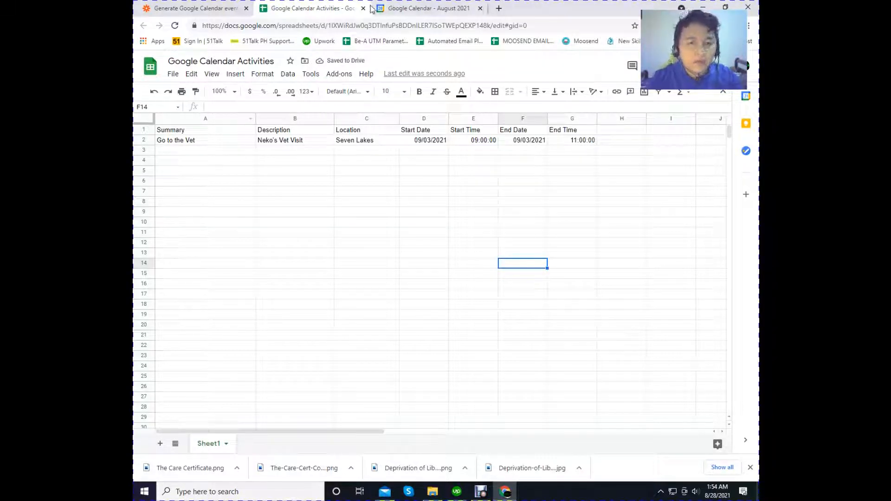
- Switch to the Zap in Zapier and open its New Spreadsheet Row in Google Sheets trigger
click(209, 10)
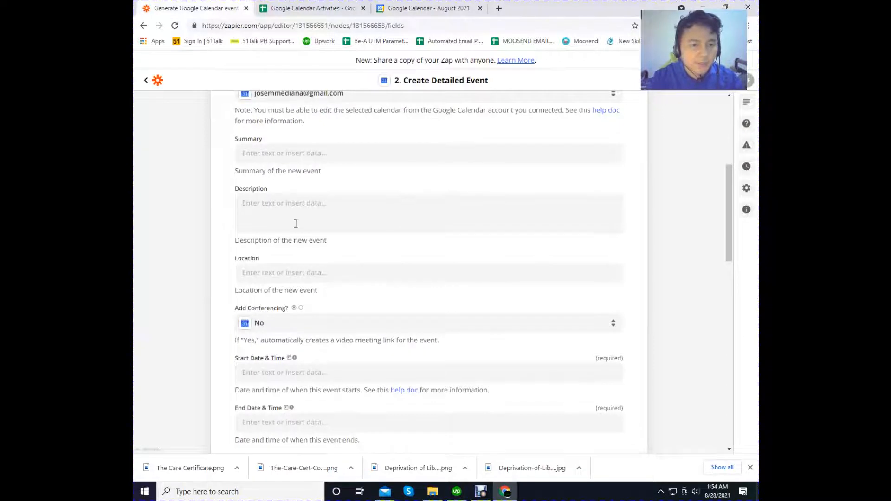
scroll(298, 224, up, 4)
scroll(297, 224, up, 1)
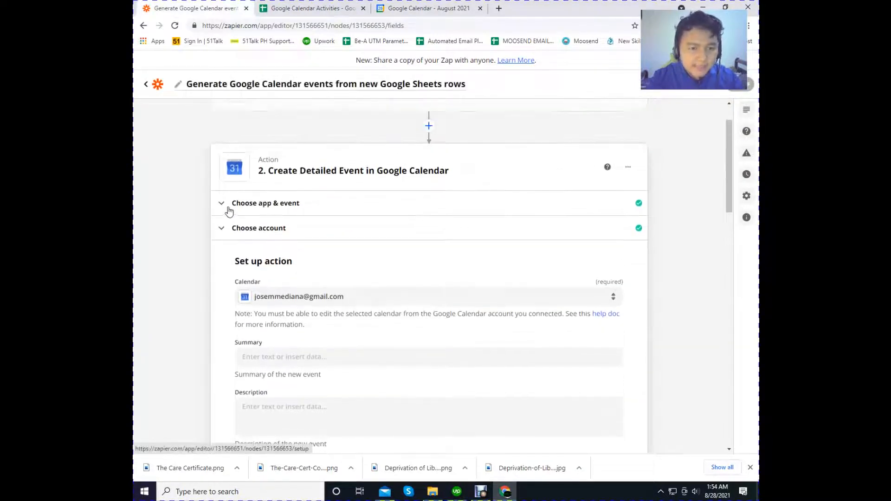
scroll(276, 194, up, 1)
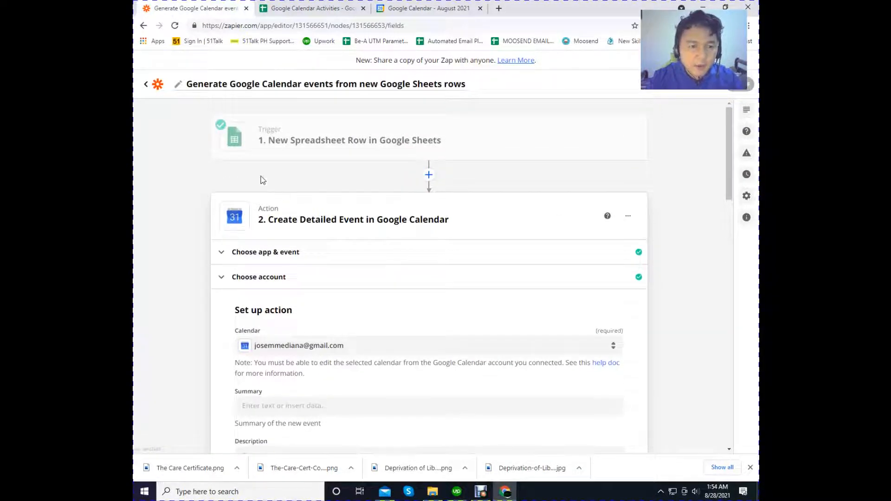
click(383, 134)
click(611, 137)
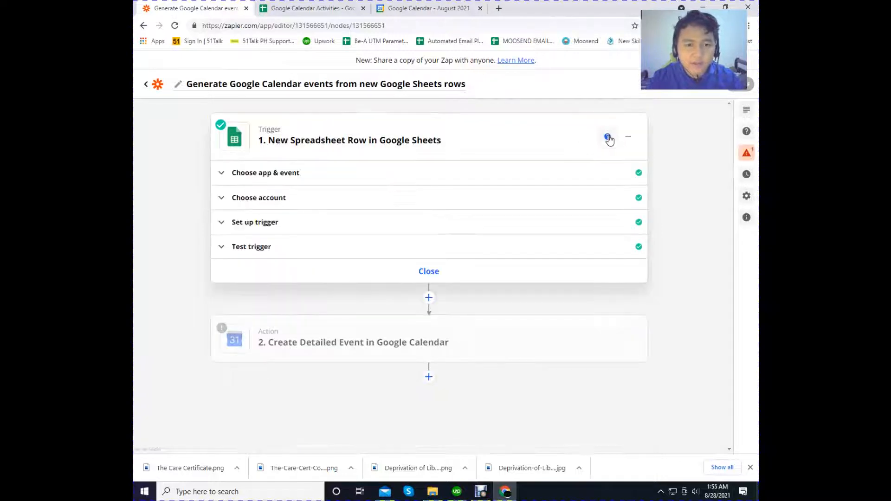
click(743, 116)
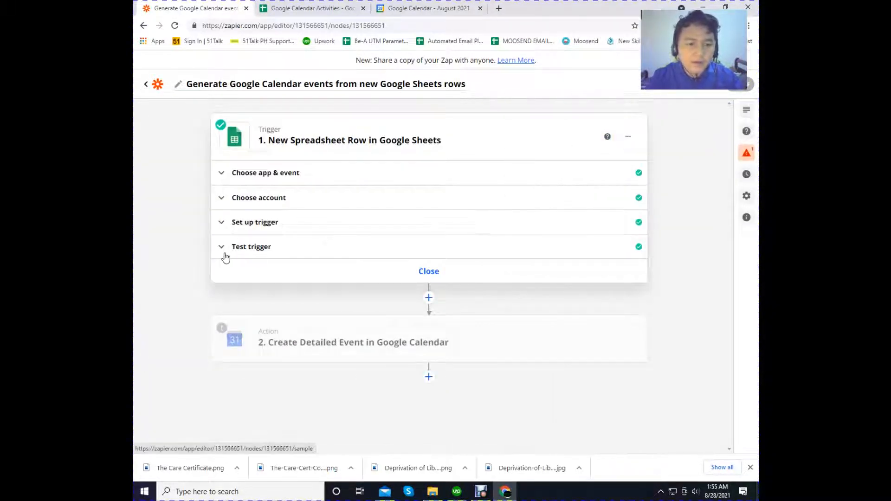
- Compare the sample row in the Google Calendar Activities sheet with the trigger's test data, and review the trigger's spreadsheet and worksheet setup
click(314, 6)
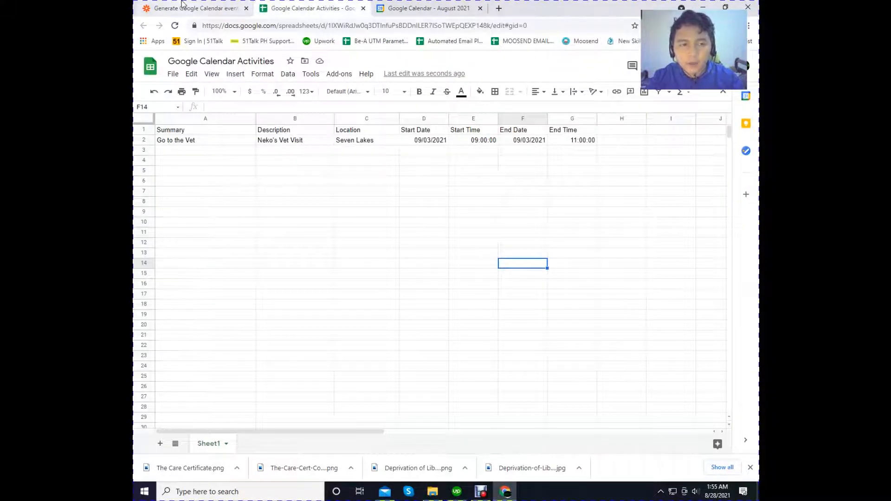
click(195, 8)
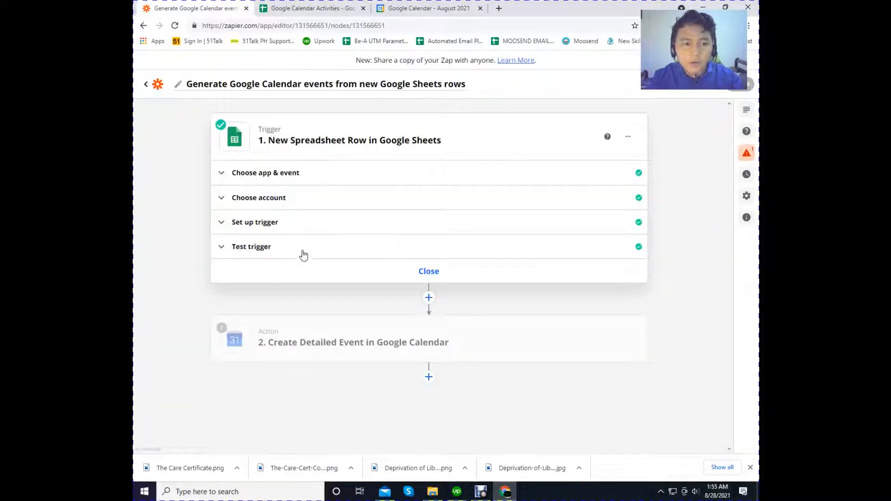
click(225, 249)
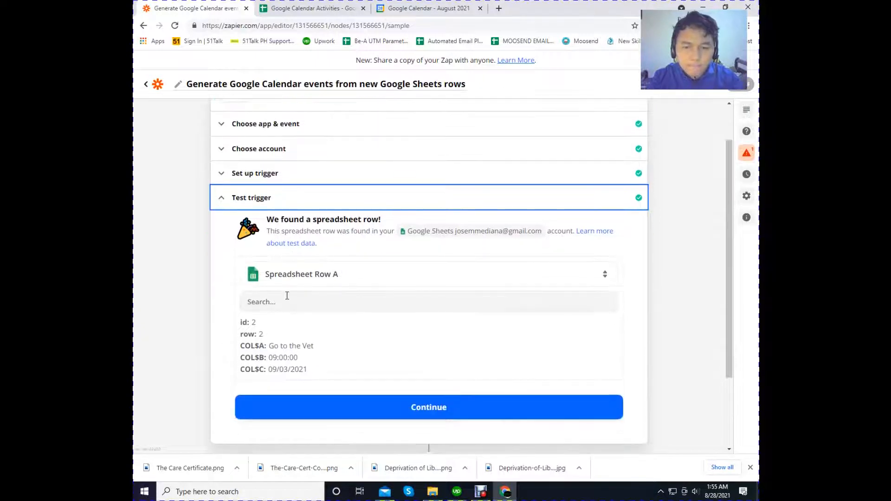
click(221, 177)
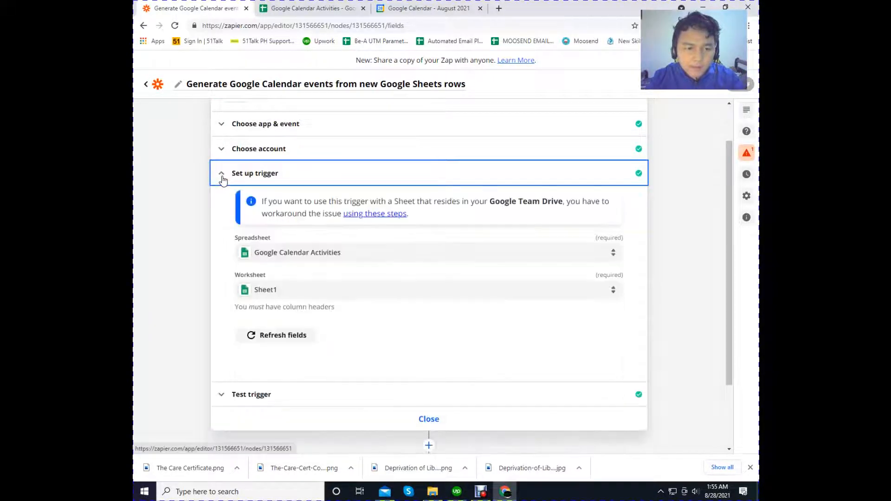
click(231, 350)
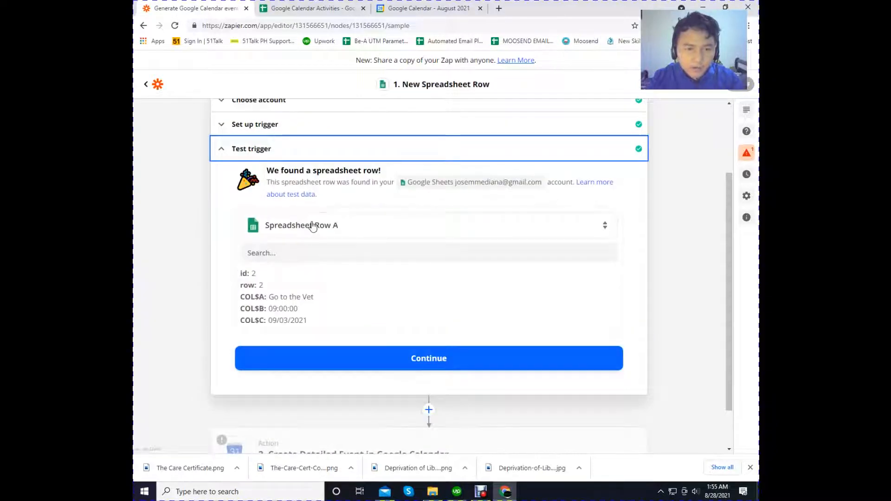
- Load more sample rows in the trigger test and select Spreadsheet Row B as the test data
click(313, 226)
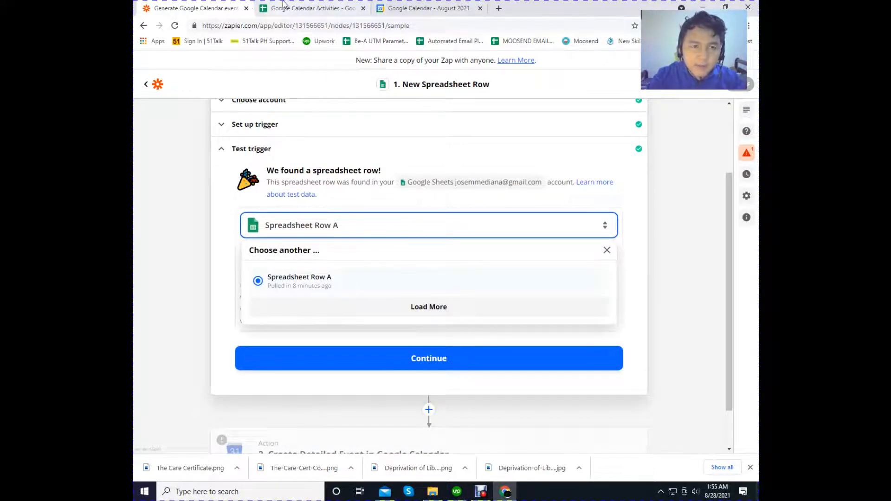
click(307, 8)
click(197, 8)
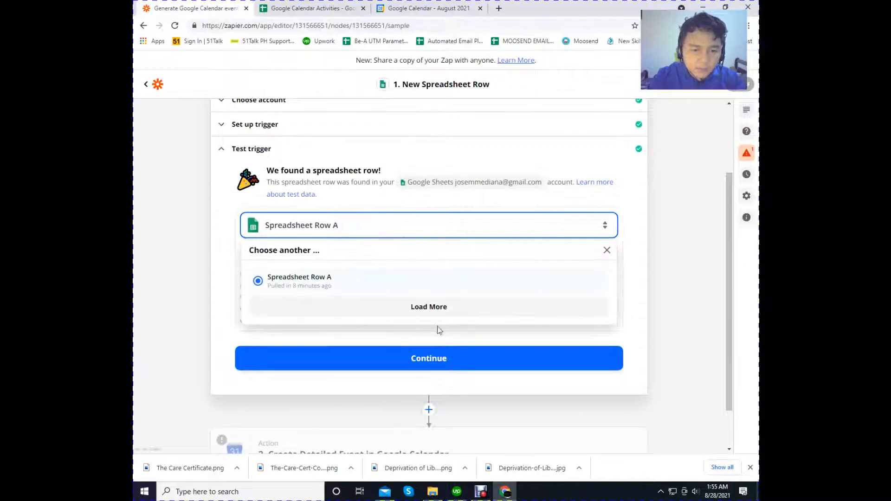
click(433, 316)
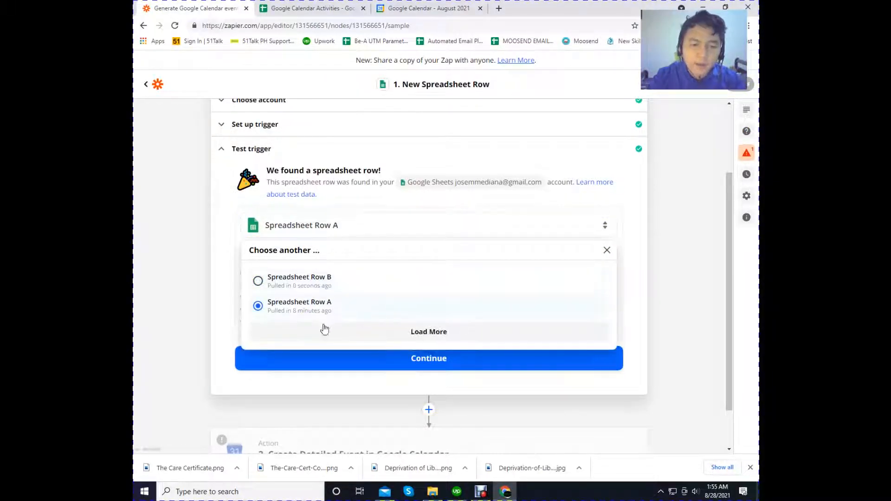
click(274, 284)
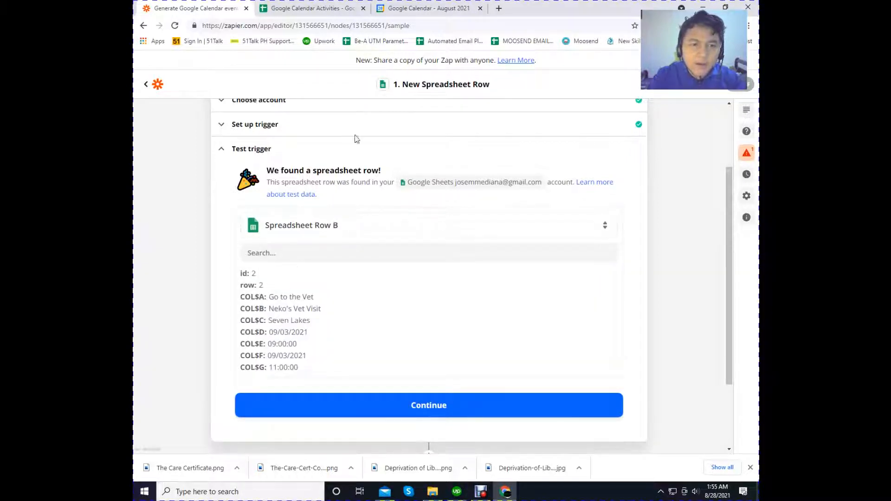
- Compare Spreadsheet Row B's test data with the sample row in the Google Calendar Activities sheet, and return to the Zap in Zapier
click(330, 4)
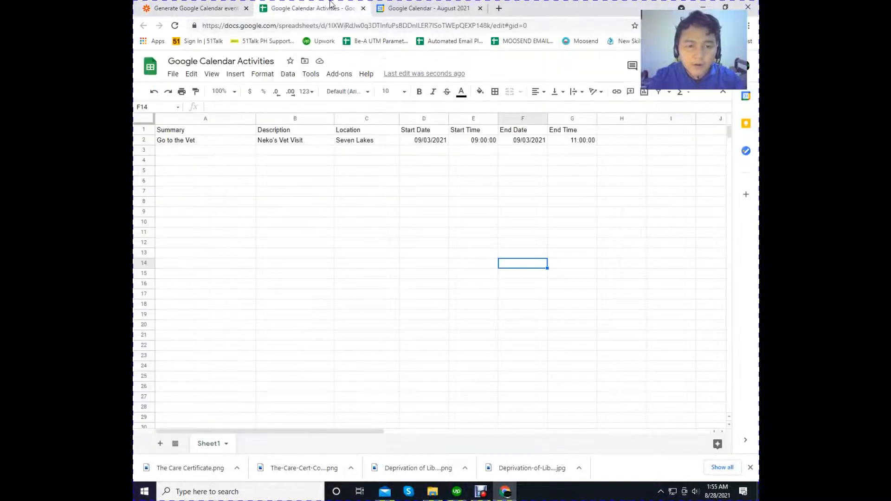
click(195, 7)
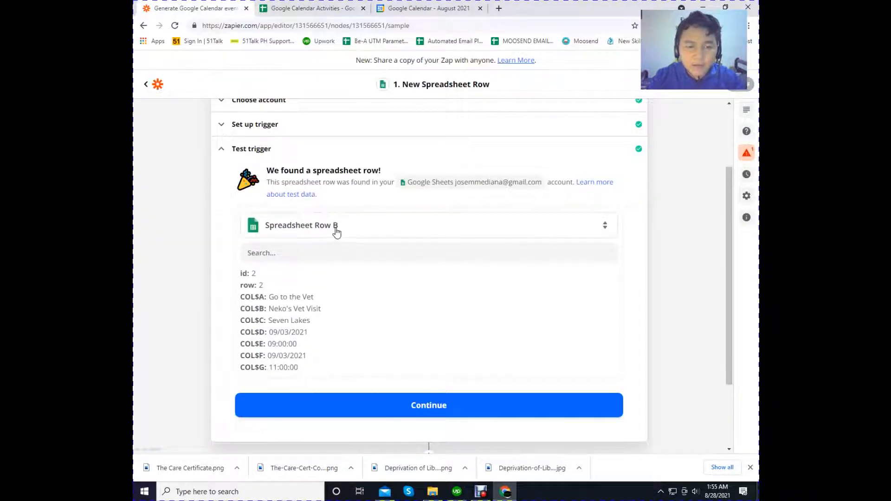
click(309, 8)
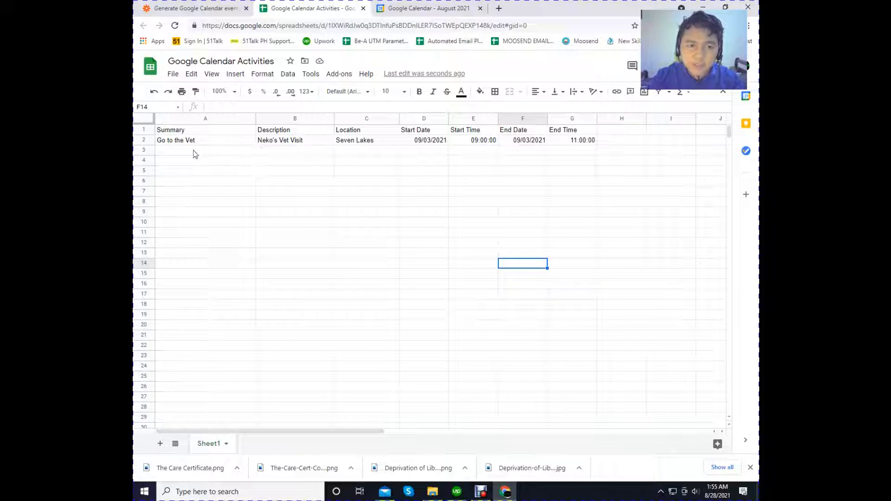
click(197, 8)
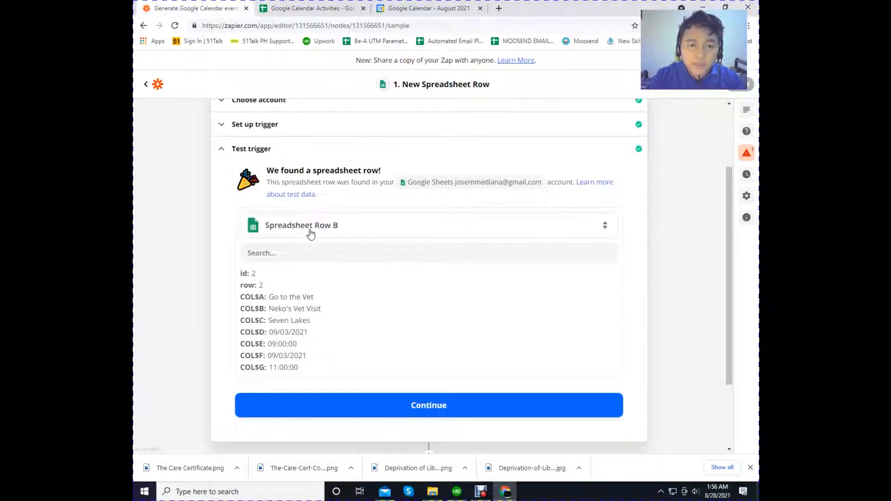
click(285, 8)
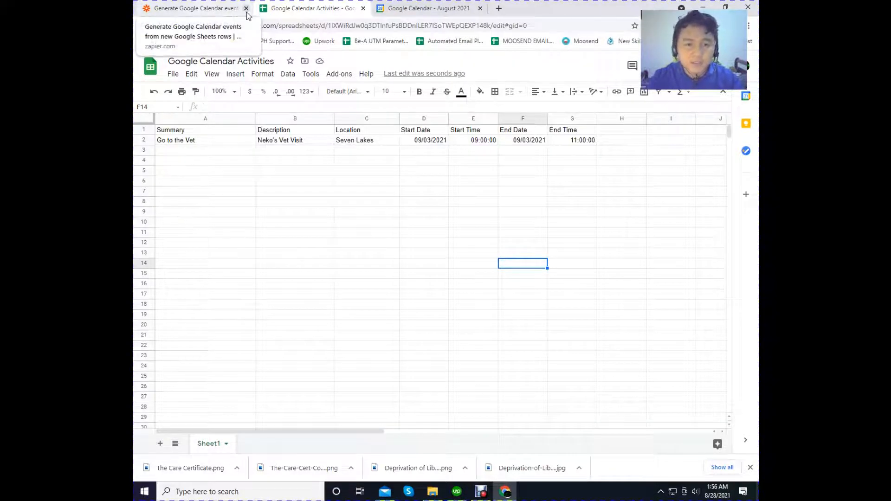
click(208, 10)
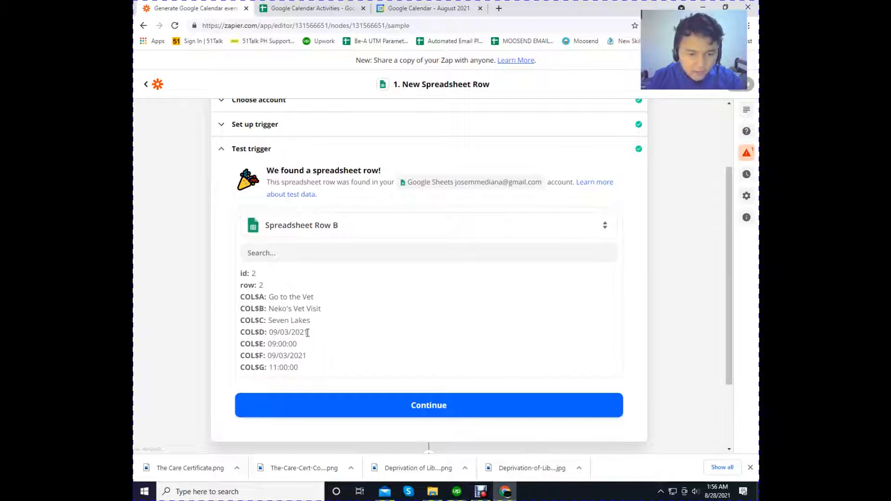
- Proceed to the Google Calendar action, keeping the Create Detailed Event action event and the connected calendar account
click(428, 406)
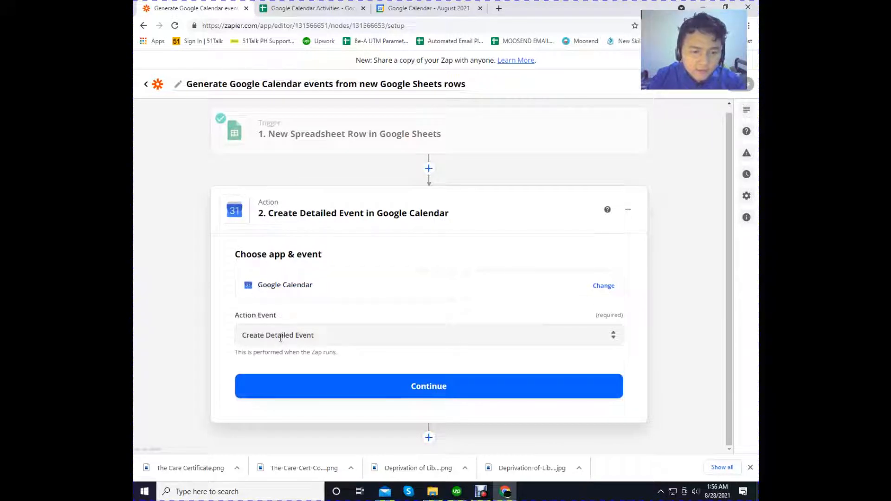
click(370, 391)
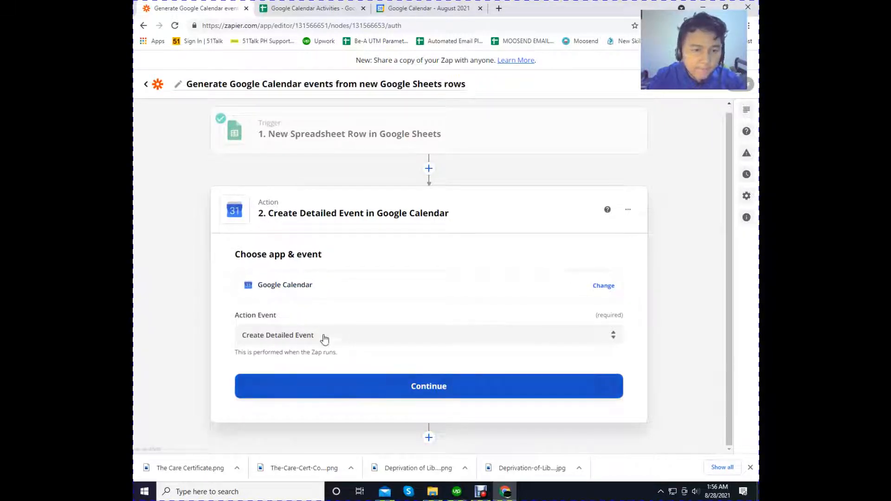
click(346, 366)
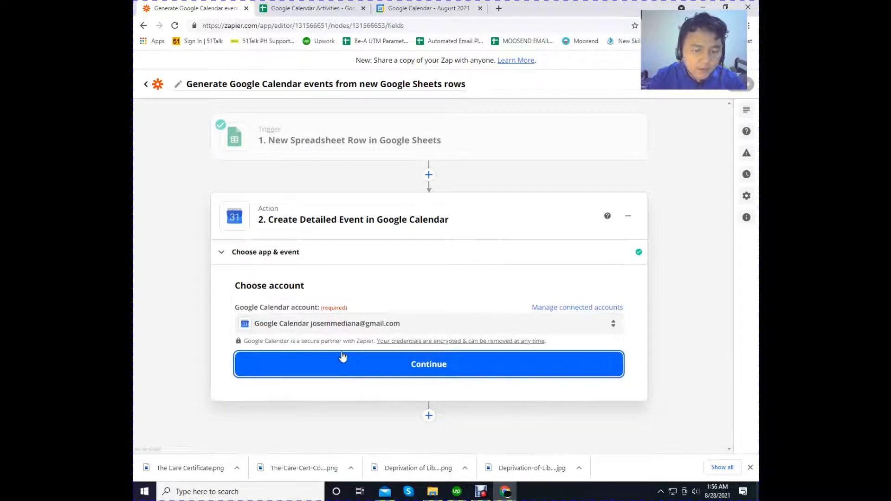
- Map the event's Summary field to the trigger's Summary value, checking it against the Google Calendar Activities sheet
scroll(399, 316, down, 3)
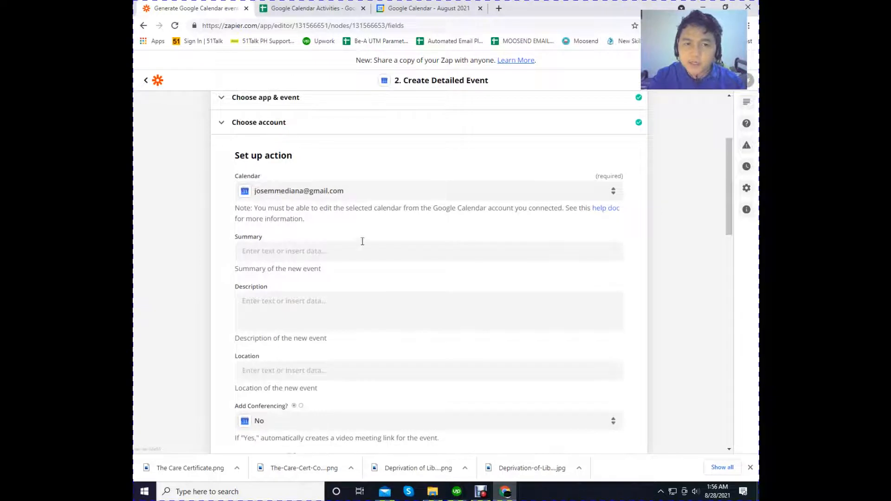
click(282, 253)
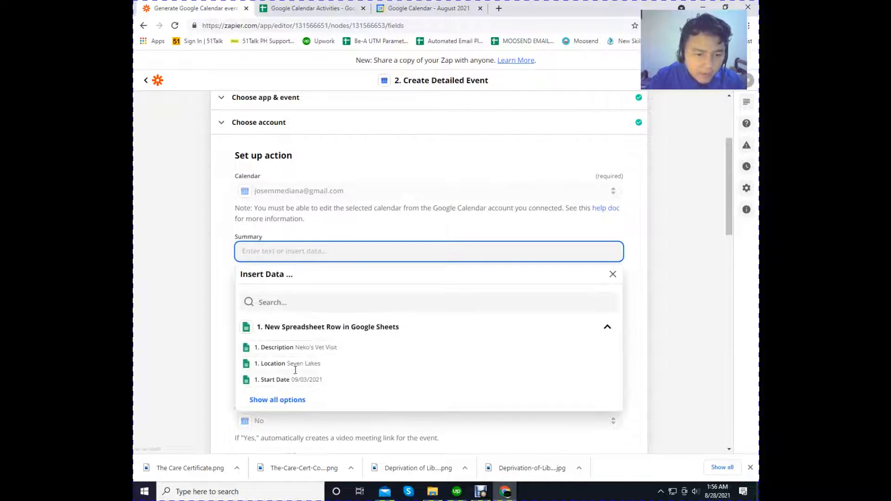
scroll(292, 364, down, 2)
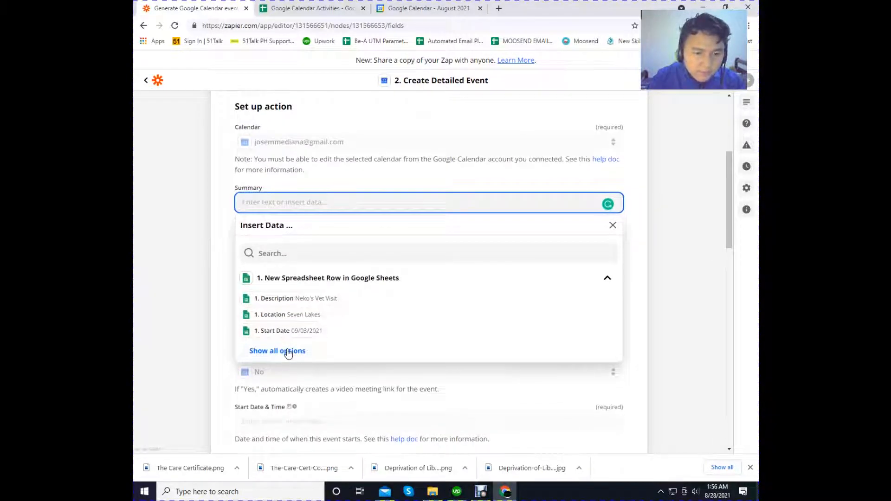
click(288, 352)
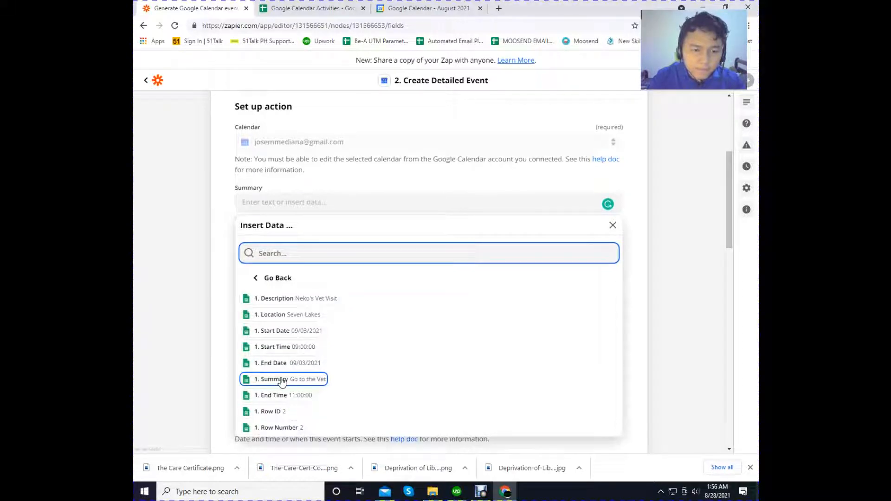
click(281, 379)
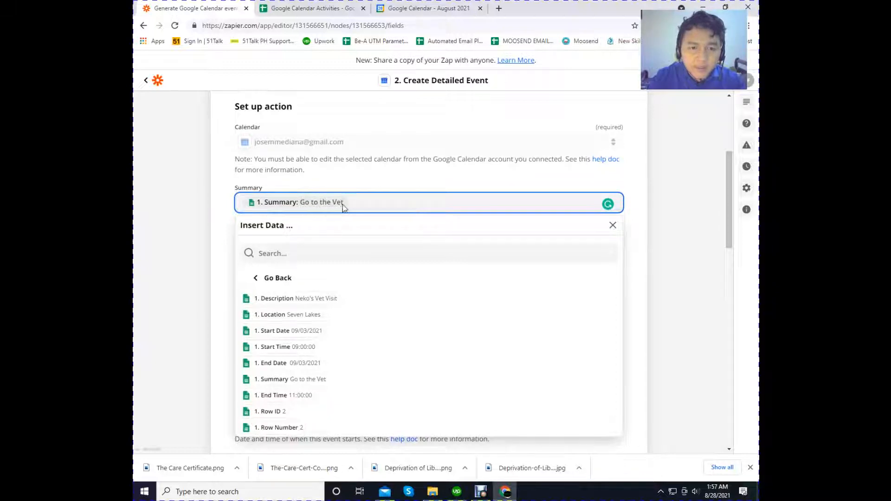
click(327, 7)
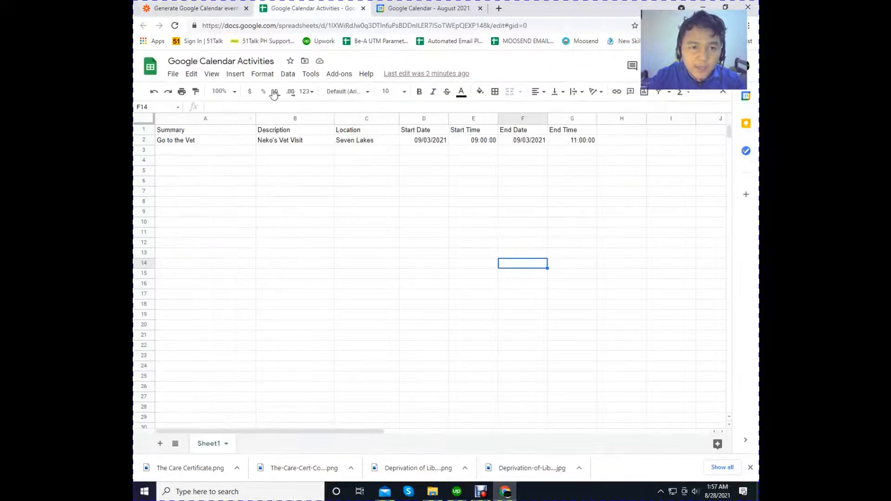
click(253, 6)
click(228, 205)
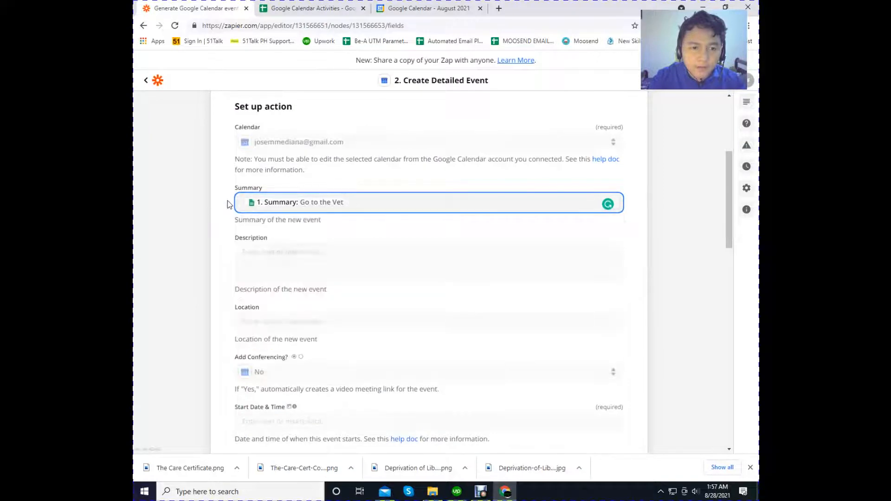
- Map the event's Description and Location fields to the trigger's Description and Location values
click(282, 251)
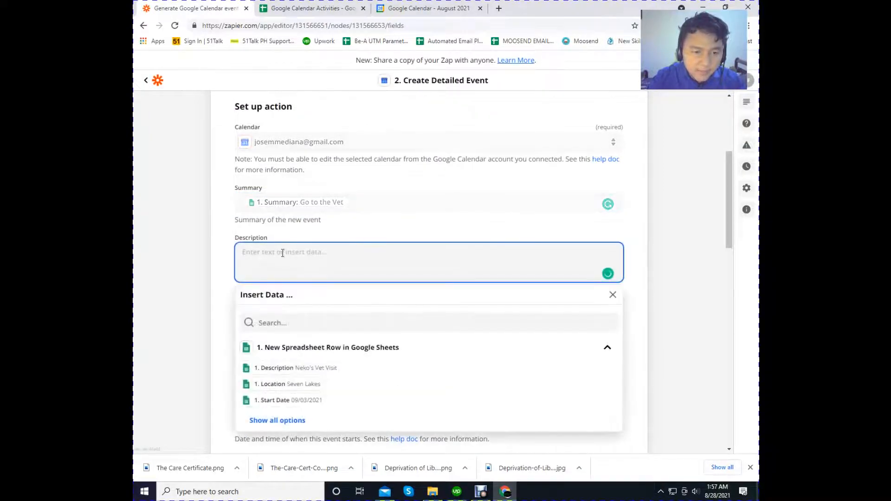
click(281, 368)
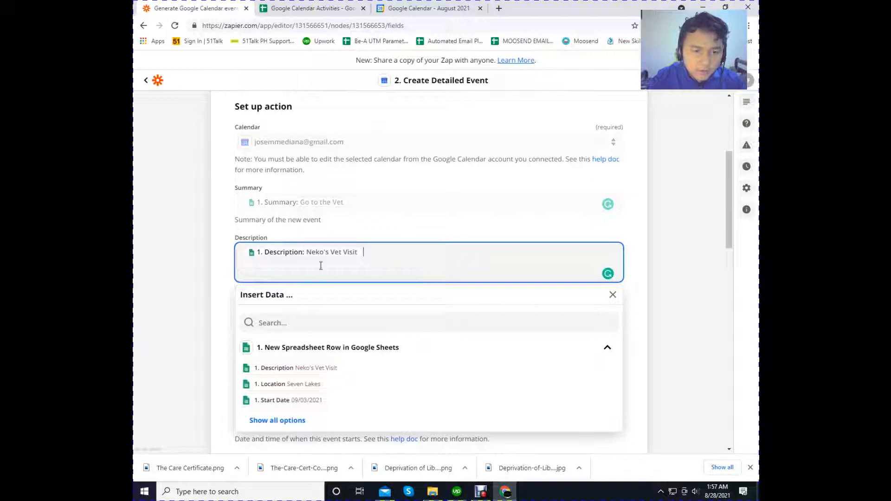
click(219, 236)
scroll(221, 237, down, 2)
scroll(221, 238, down, 1)
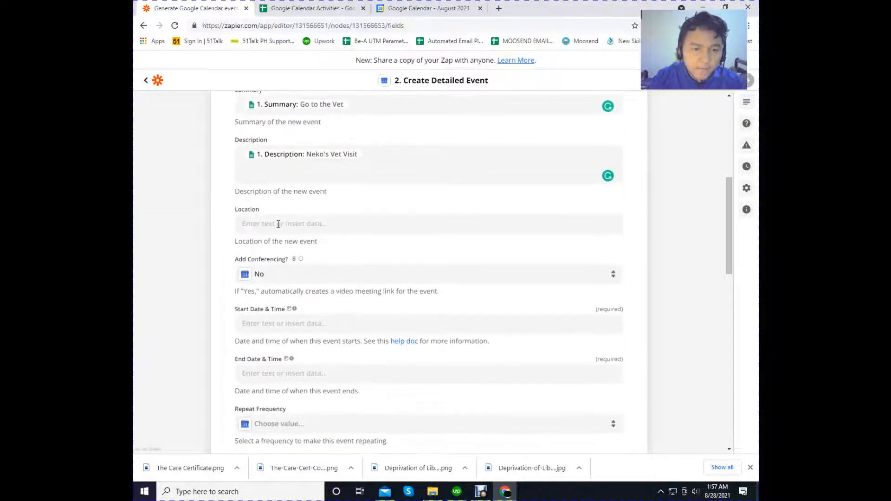
click(283, 223)
click(295, 339)
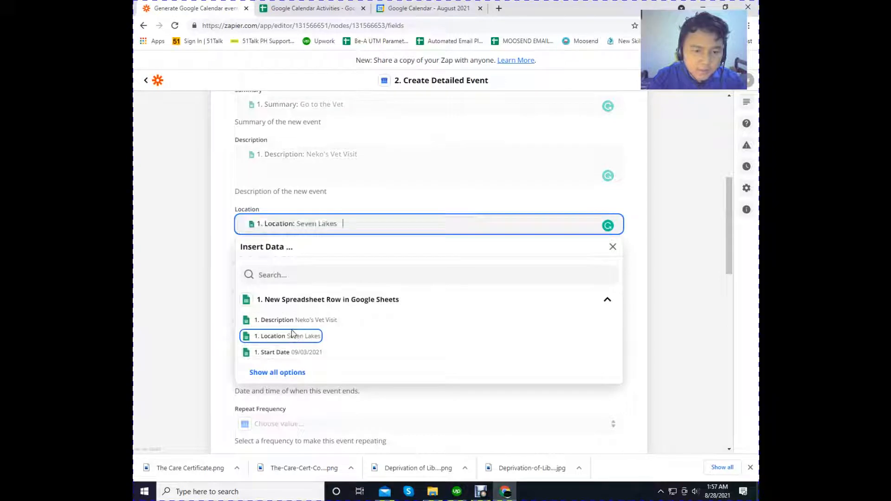
click(217, 213)
- Fill the event's Start Date & Time with the trigger's Start Date followed by its Start Time
scroll(219, 218, down, 1)
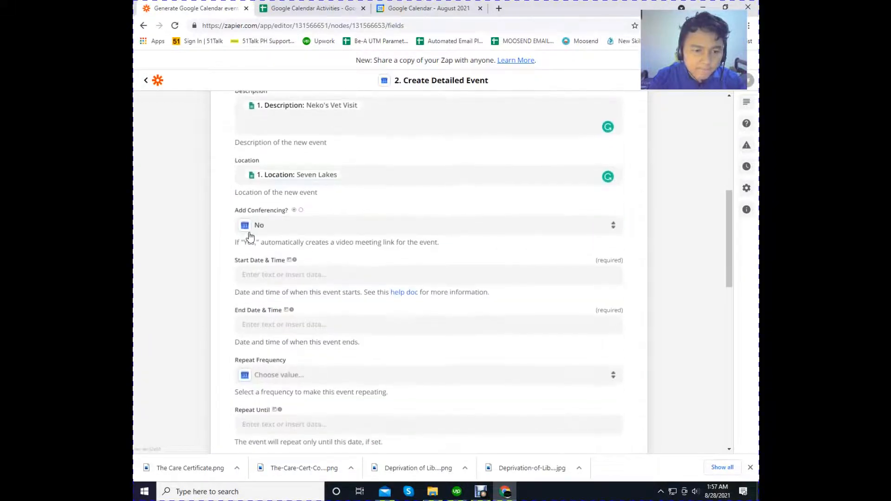
click(254, 277)
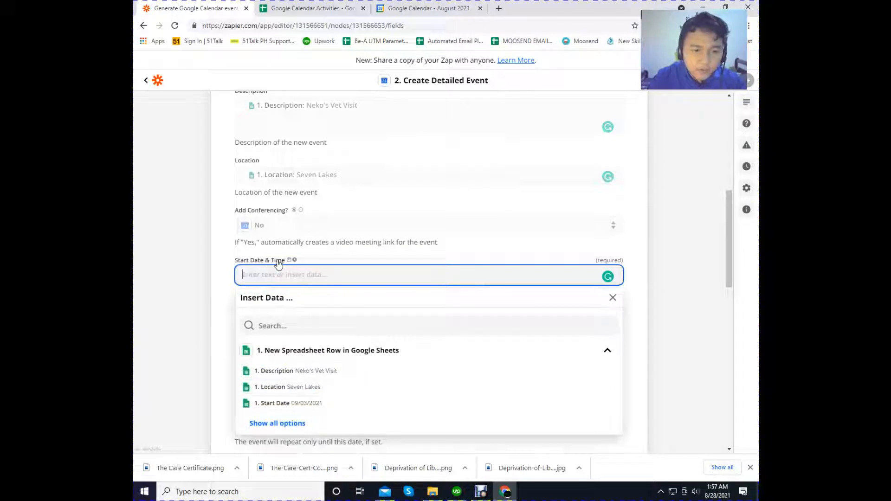
click(305, 403)
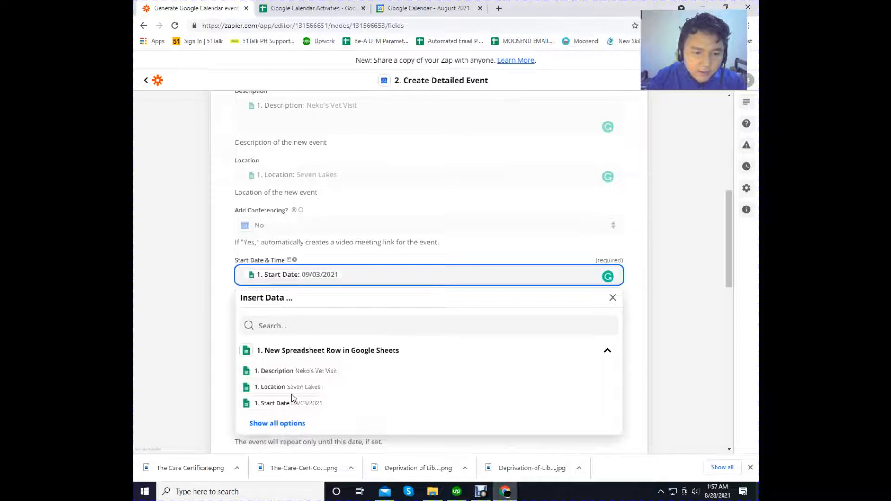
scroll(293, 397, down, 1)
click(287, 375)
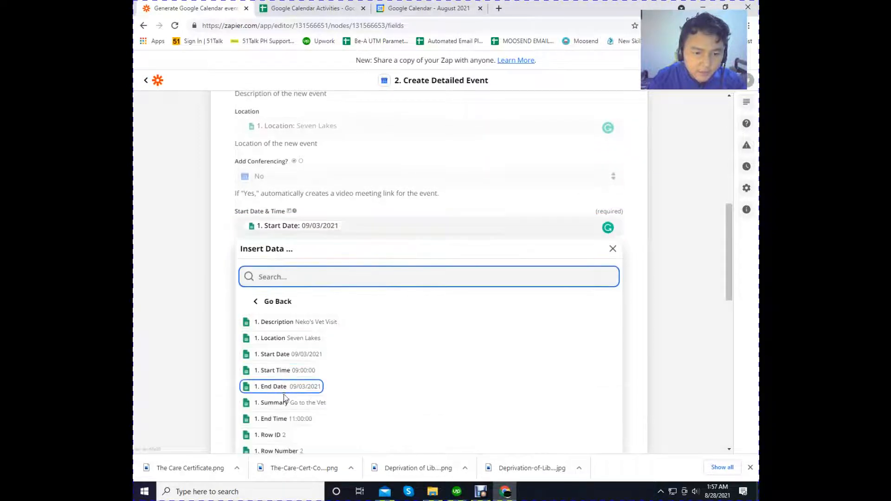
click(282, 372)
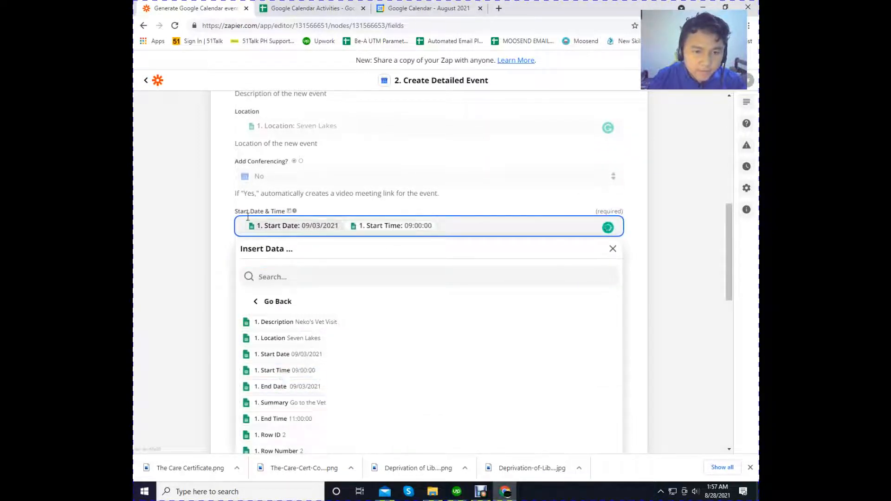
click(226, 236)
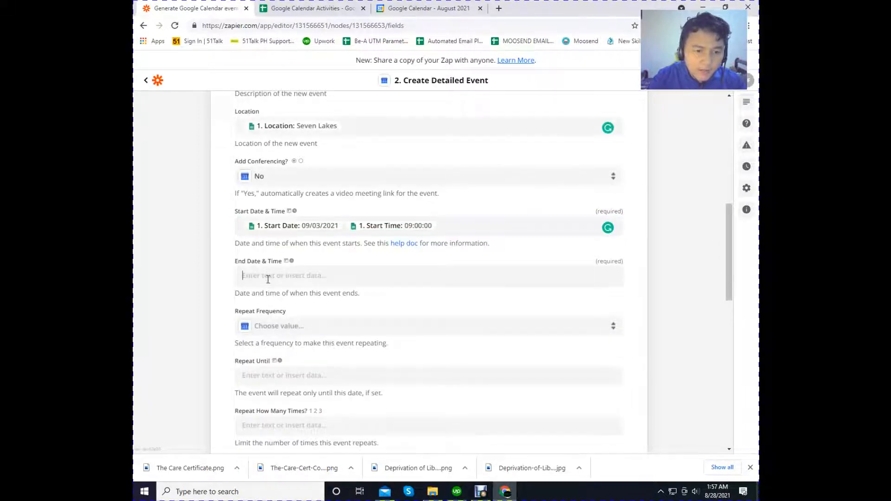
- Fill the event's End Date & Time with the trigger's End Date followed by its End Time
click(268, 279)
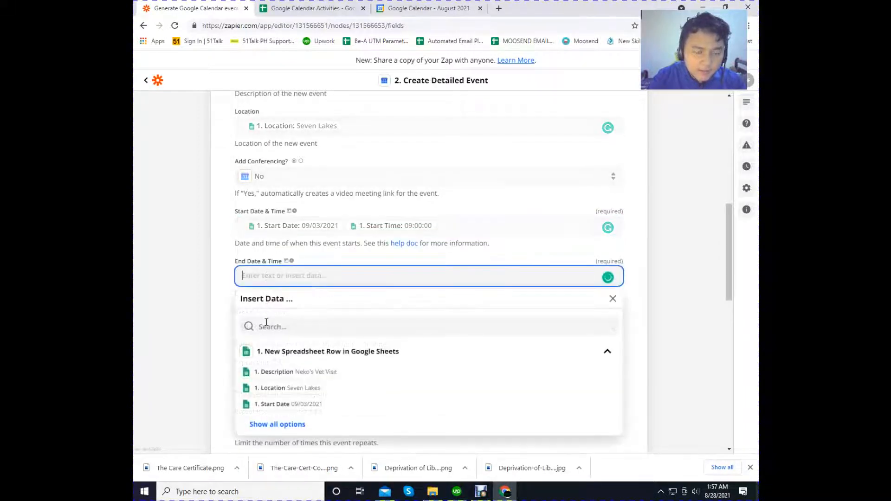
click(291, 424)
scroll(295, 408, down, 2)
click(287, 340)
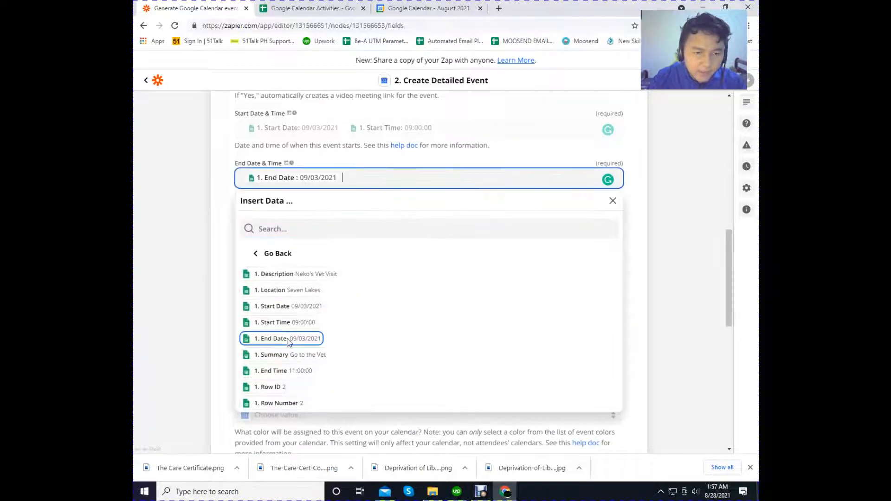
click(285, 372)
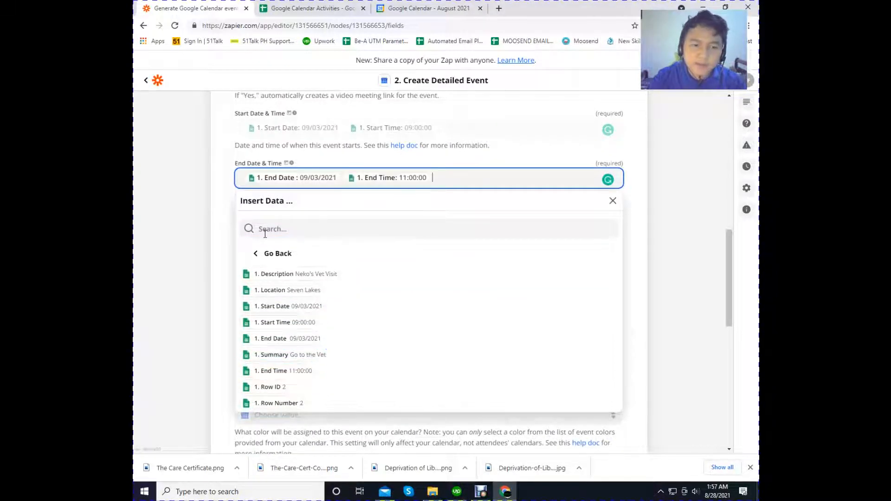
click(226, 197)
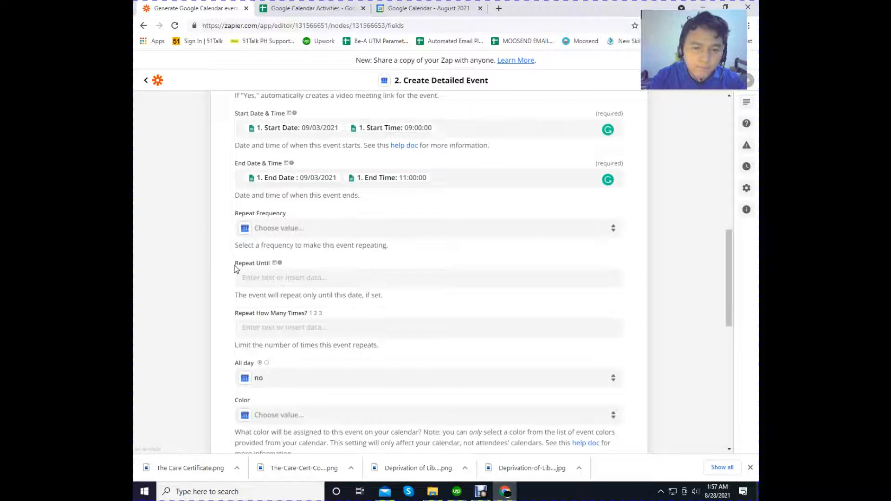
scroll(233, 266, down, 1)
scroll(233, 266, up, 5)
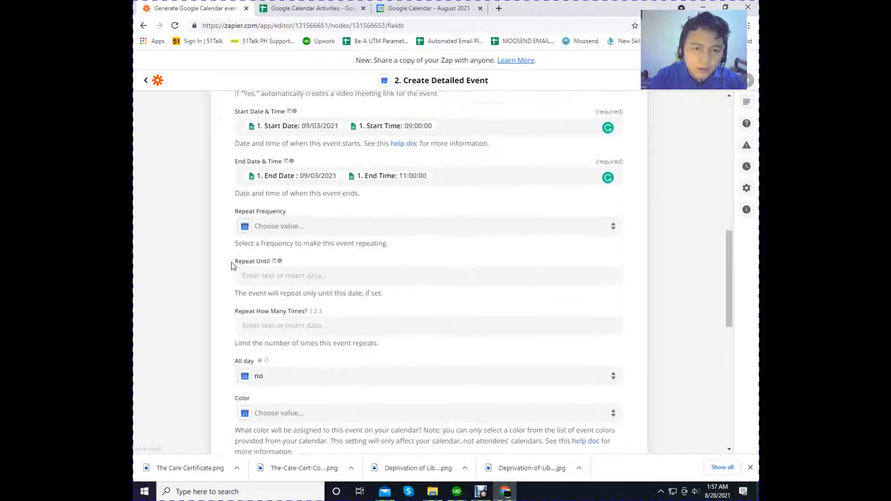
- Check the event's field mappings from the calendar down to the guest options, and try to continue to the action test
scroll(233, 266, up, 3)
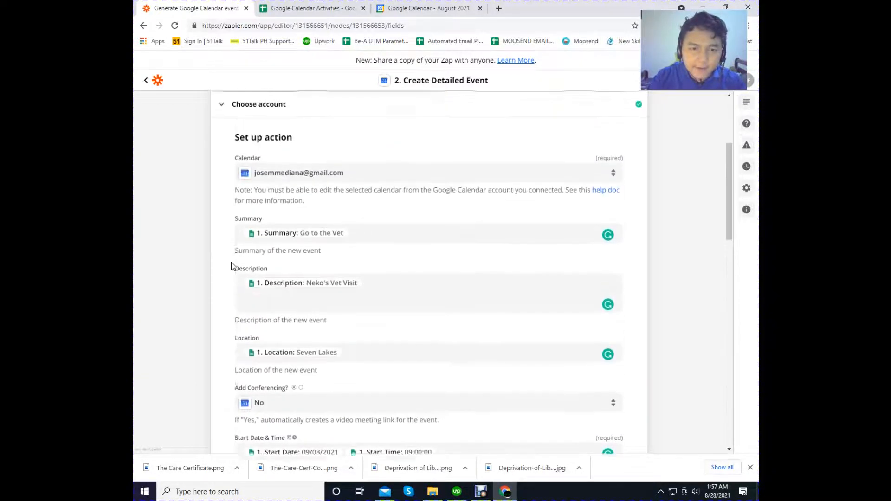
scroll(233, 265, down, 9)
scroll(231, 266, down, 7)
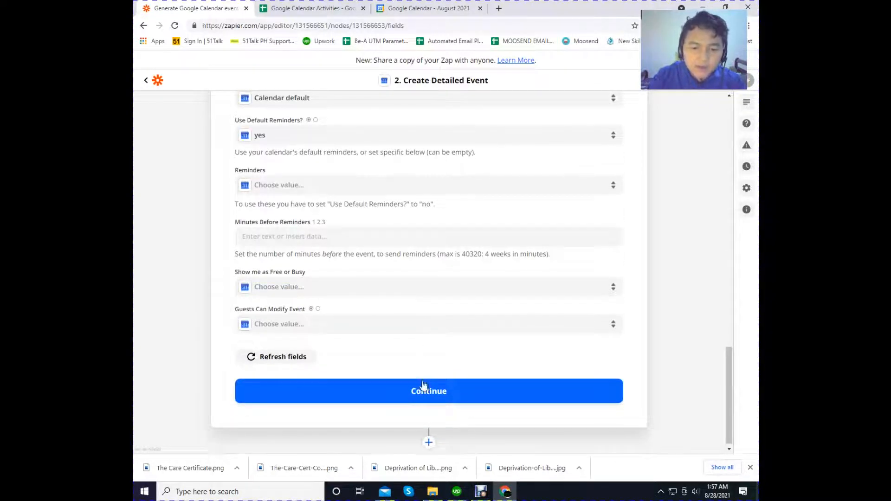
click(419, 398)
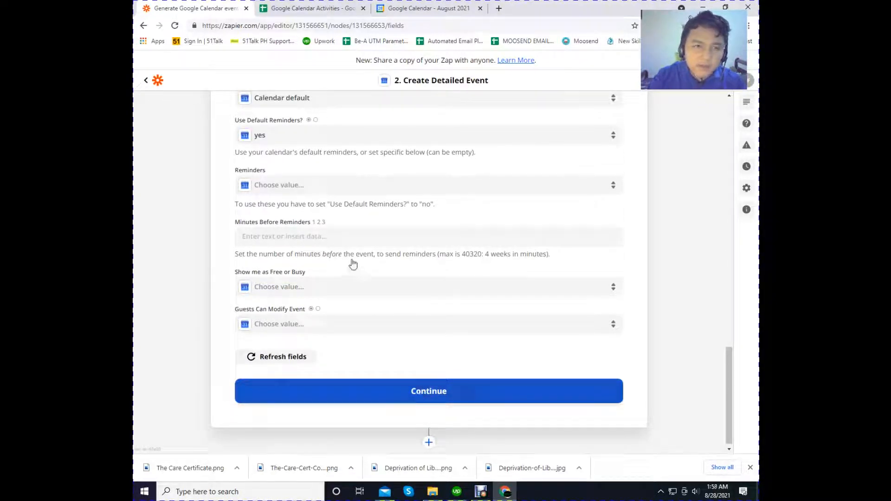
click(378, 394)
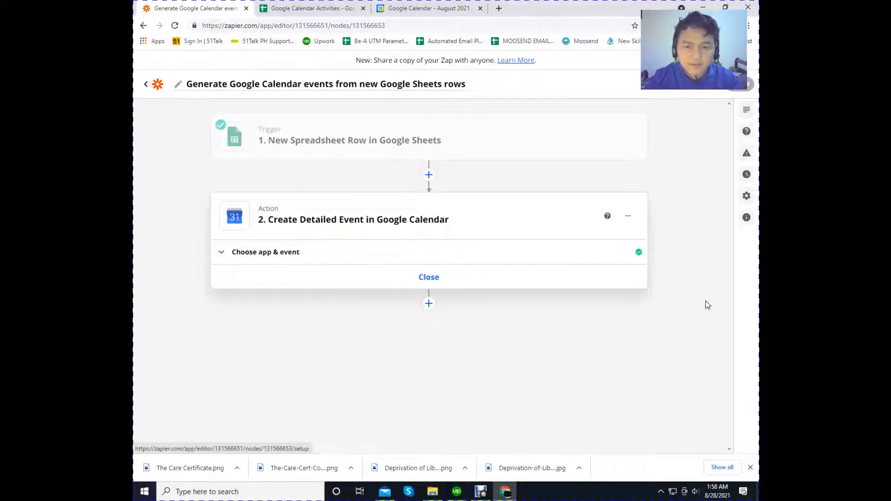
- Reconfirm the Google Calendar app, Create Detailed Event action, connected account and mapped fields, continuing through to the action test
click(276, 257)
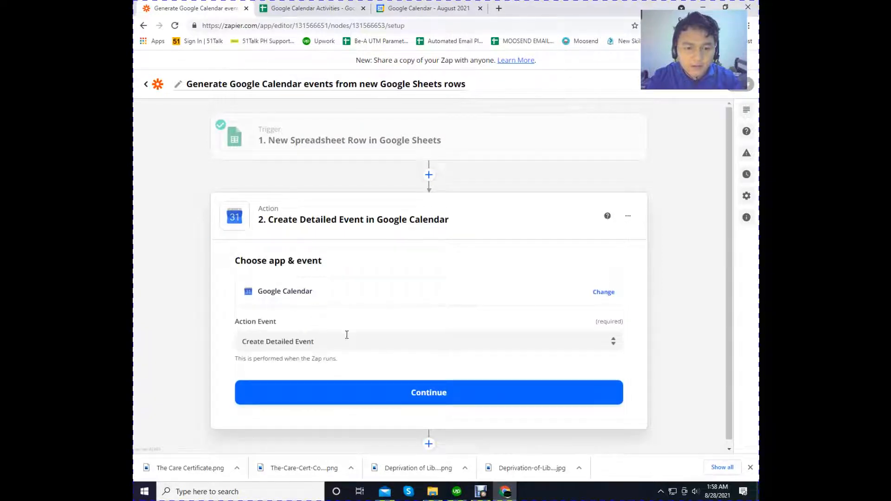
click(380, 398)
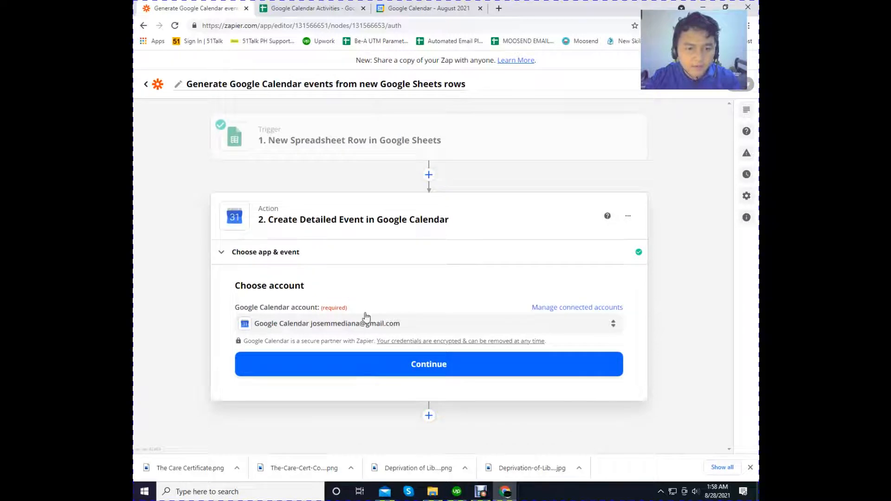
click(372, 363)
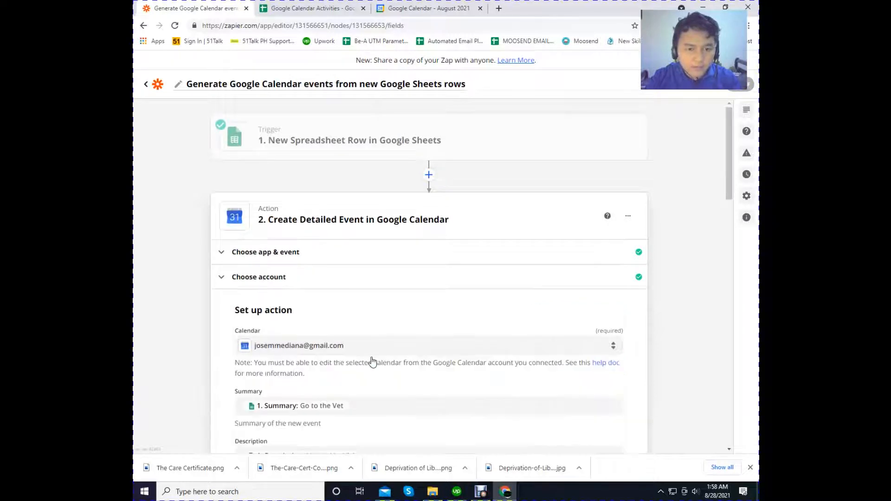
scroll(370, 355, down, 12)
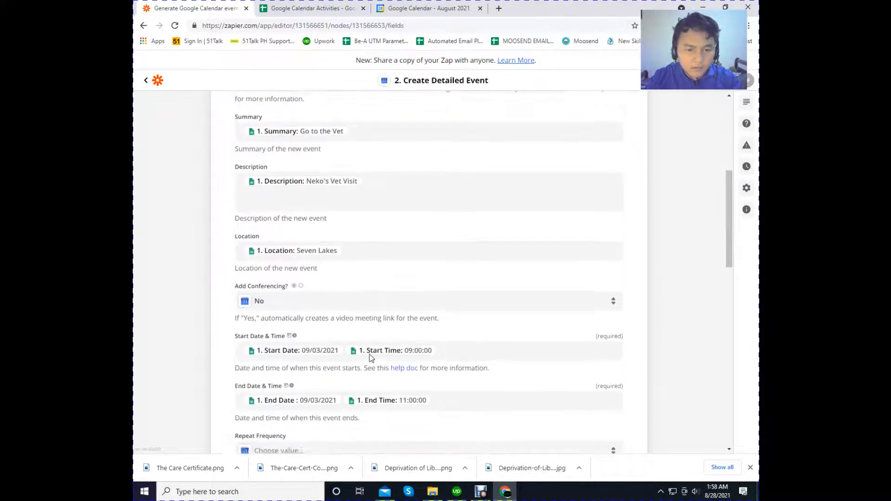
scroll(369, 355, down, 5)
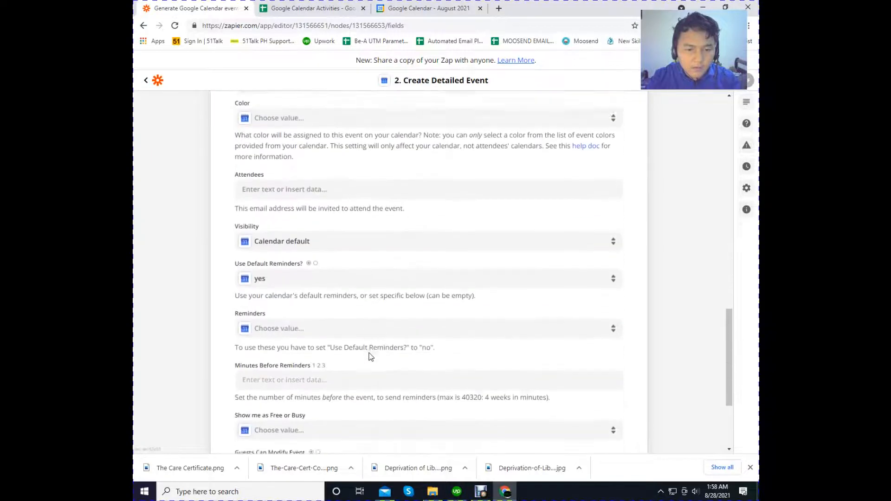
click(407, 385)
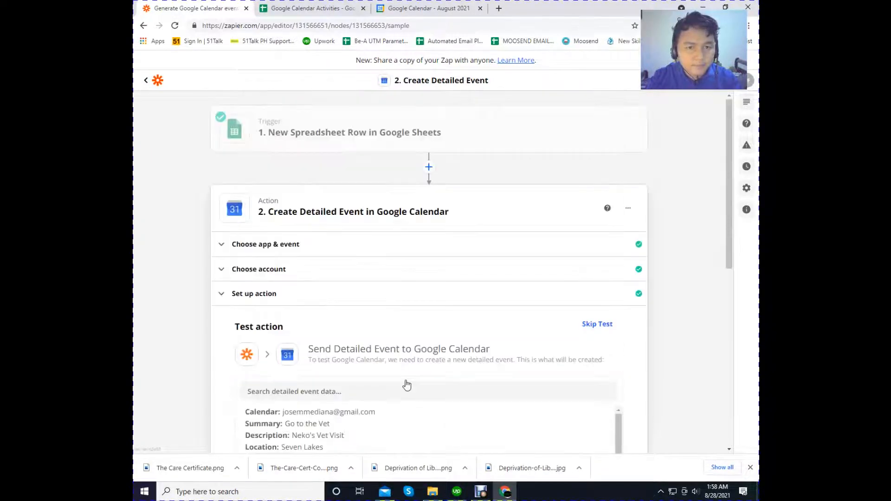
- Review the detailed event data prepared for Google Calendar and run the action test with the review option
scroll(406, 385, down, 6)
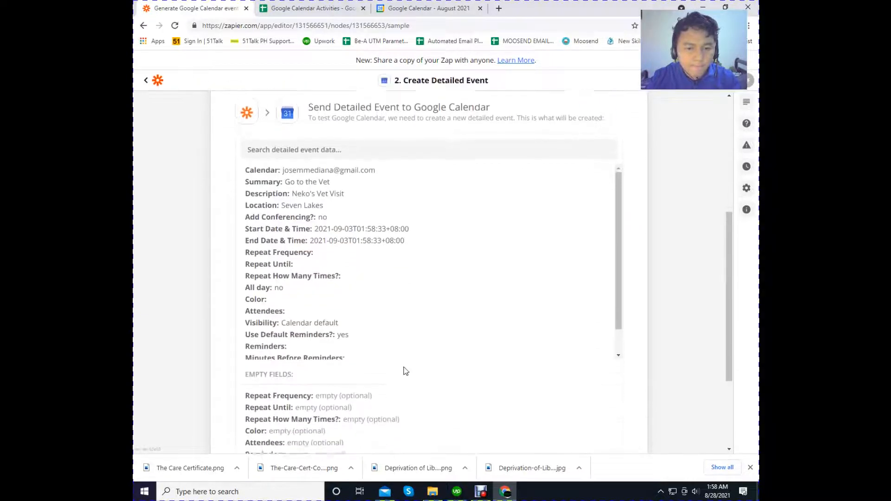
scroll(405, 371, down, 3)
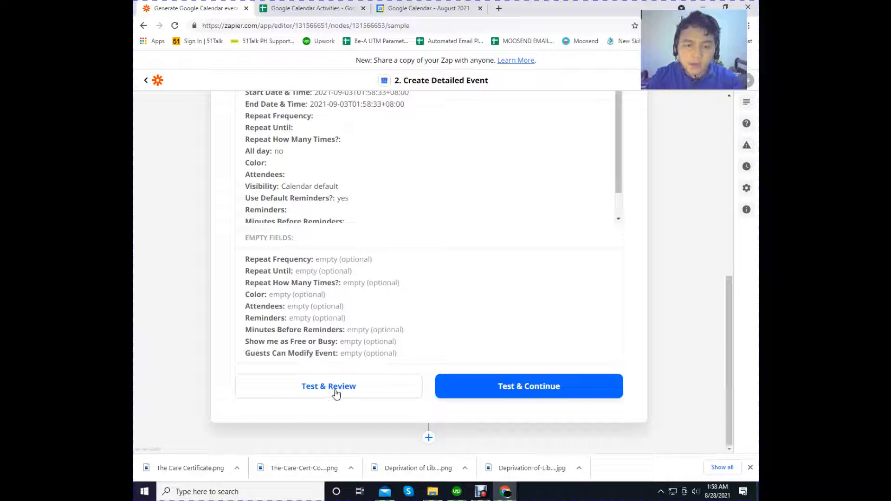
click(339, 385)
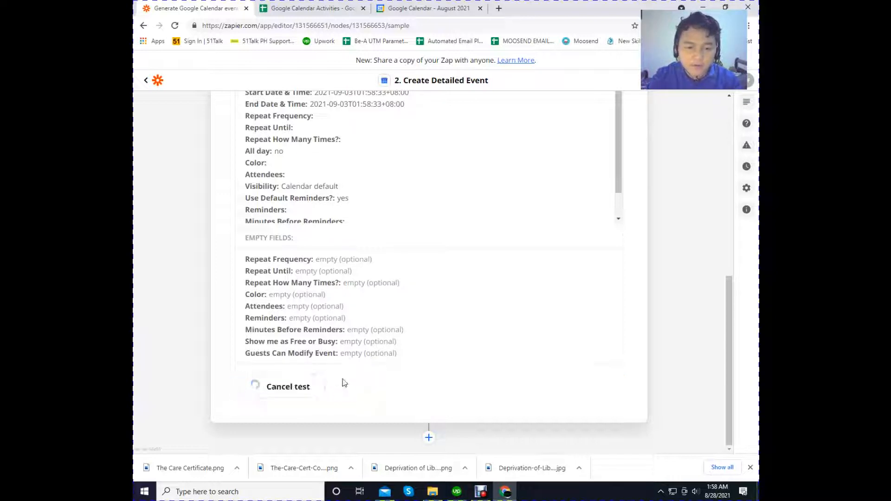
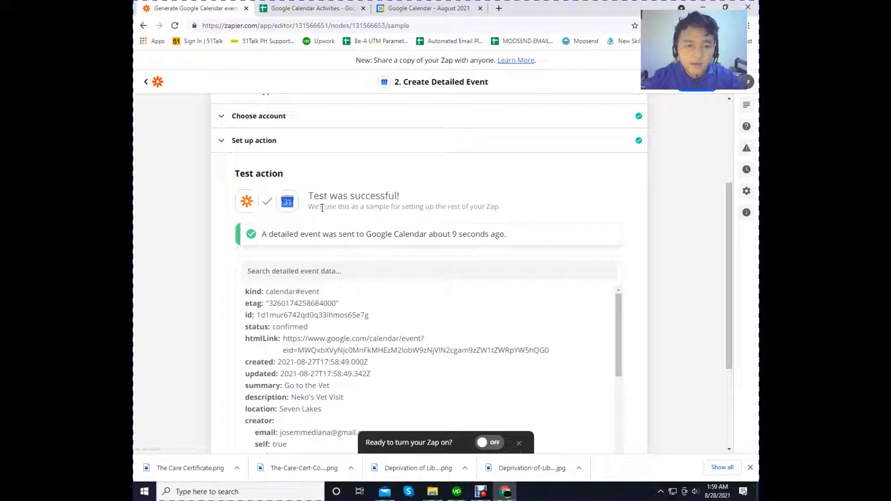
- Switch to Google Calendar and check the vet visit events on 3 September 2021
click(415, 5)
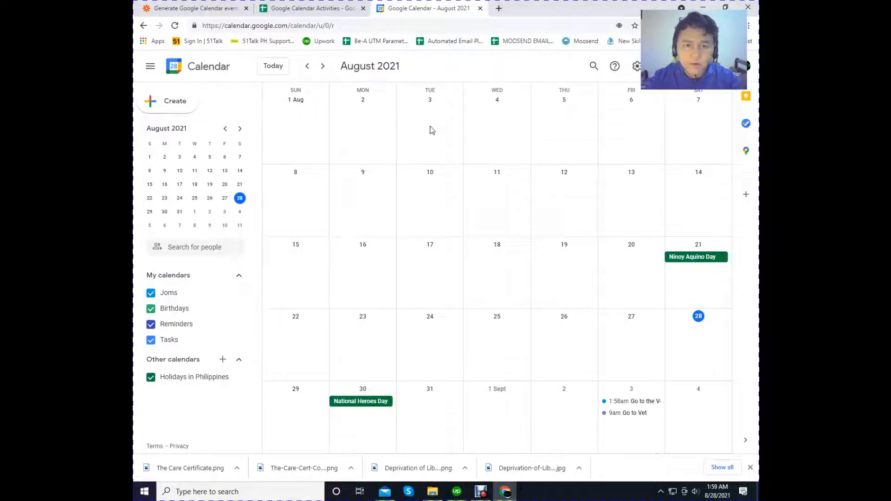
click(324, 67)
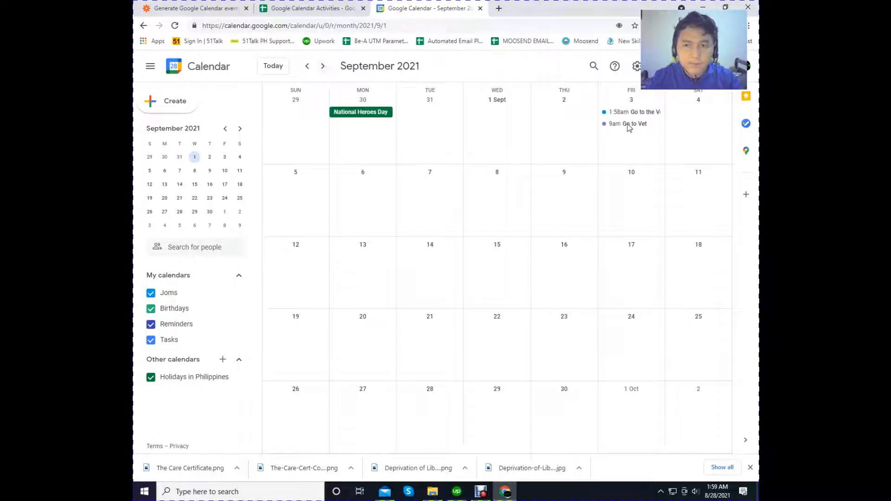
click(627, 124)
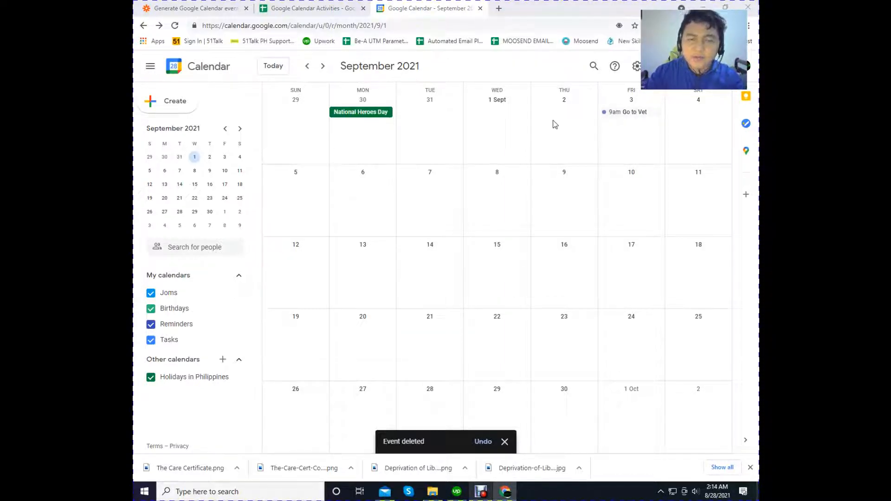
- Return to the Zapier editor and turn on the Zap after reviewing the Create Detailed Event test data
click(184, 5)
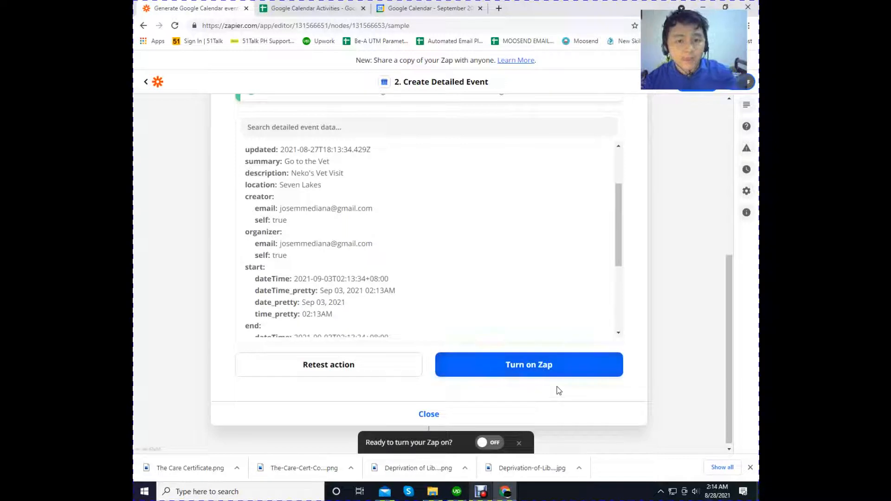
click(491, 369)
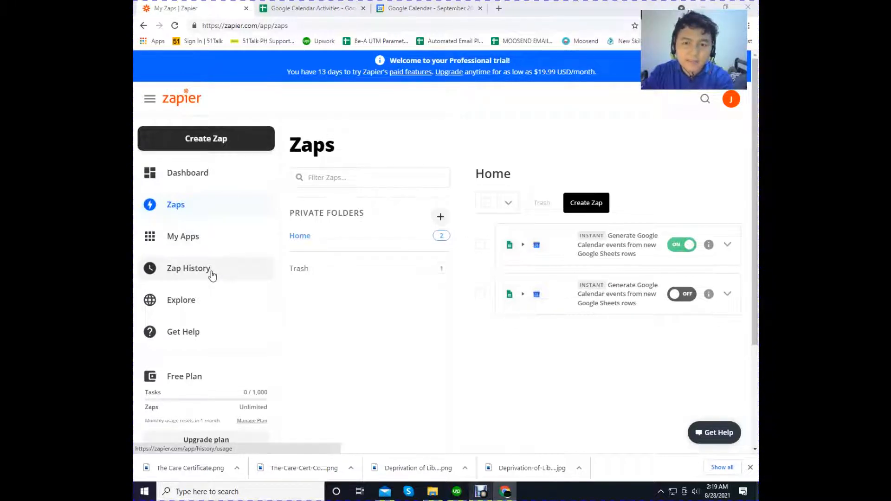
- Look through the recommended workflows on the Zapier dashboard
click(182, 180)
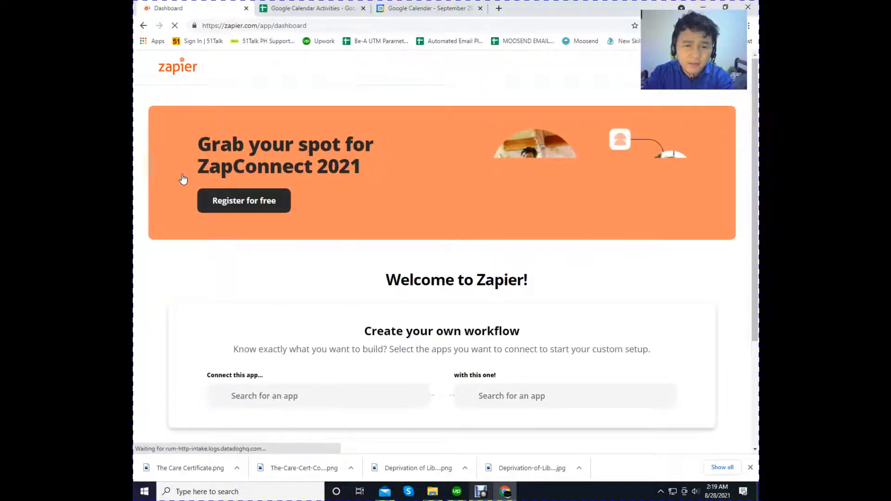
scroll(344, 263, down, 5)
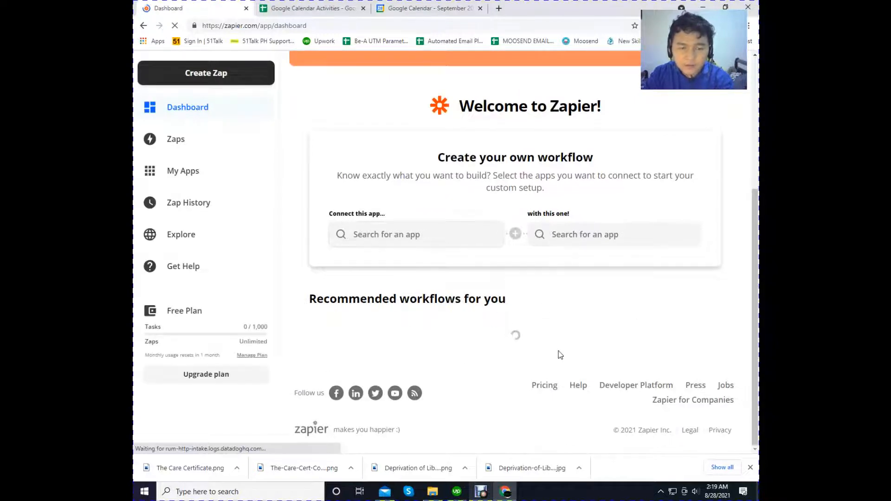
scroll(435, 348, down, 1)
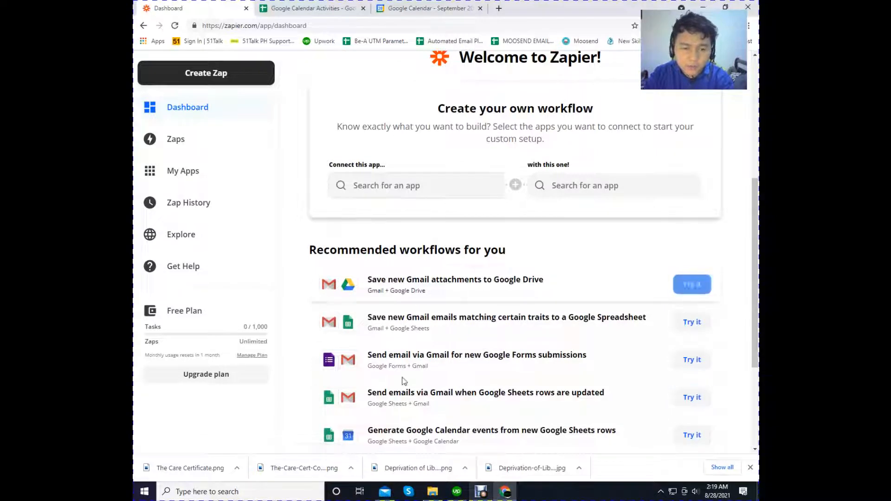
scroll(465, 346, down, 2)
scroll(409, 352, down, 1)
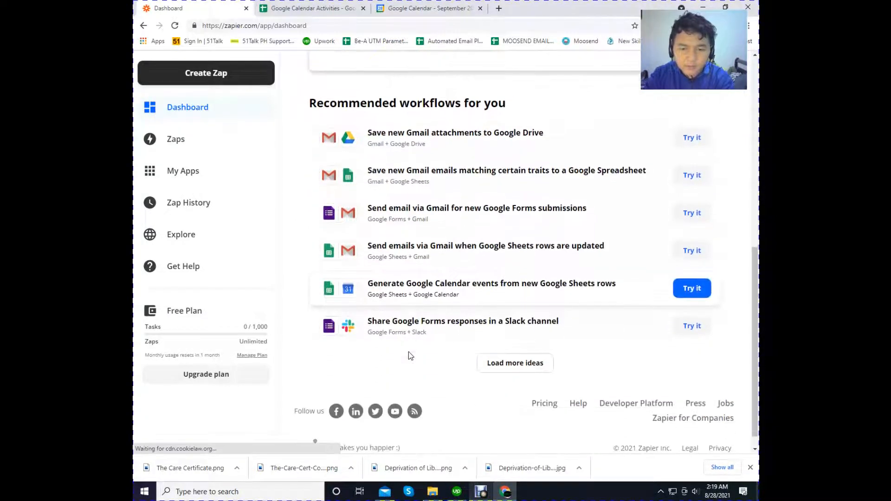
- Examine the Explore page's roles and popular ways to automate repetitive tasks
click(189, 236)
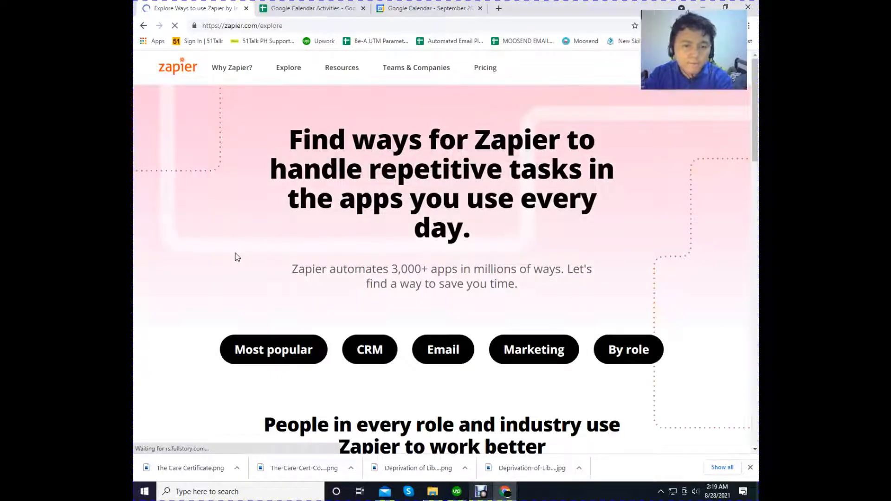
scroll(338, 284, down, 2)
scroll(336, 284, down, 6)
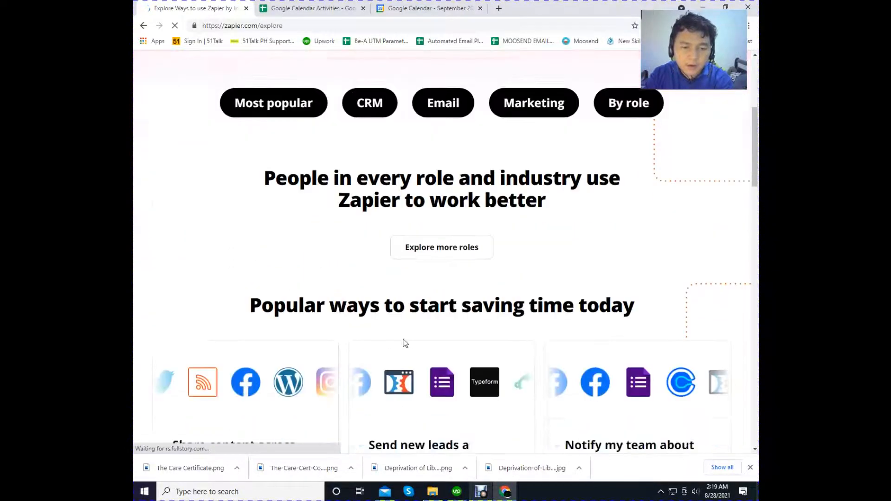
scroll(271, 403, down, 2)
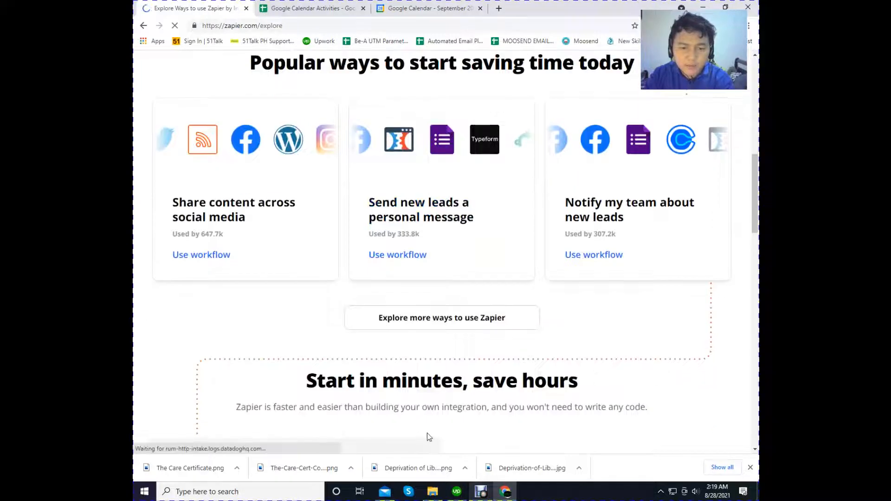
scroll(315, 407, down, 3)
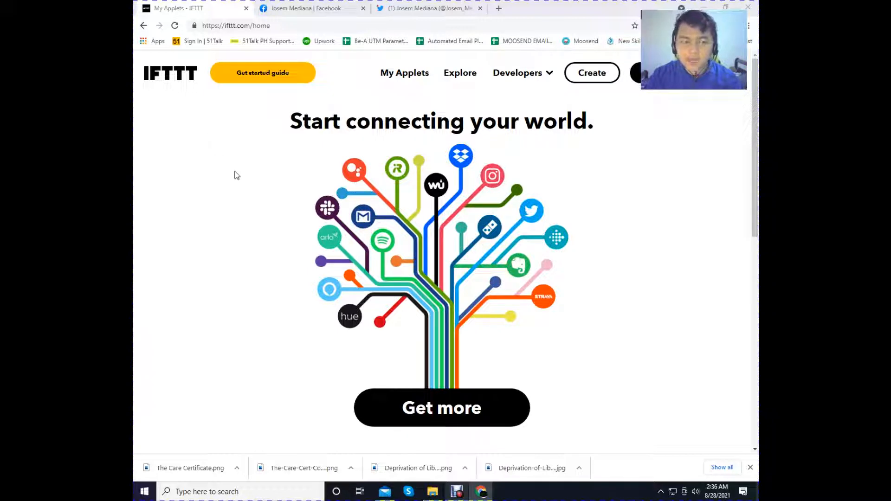
- Browse the featured applets on IFTTT's Explore page, and start creating a new applet
click(449, 408)
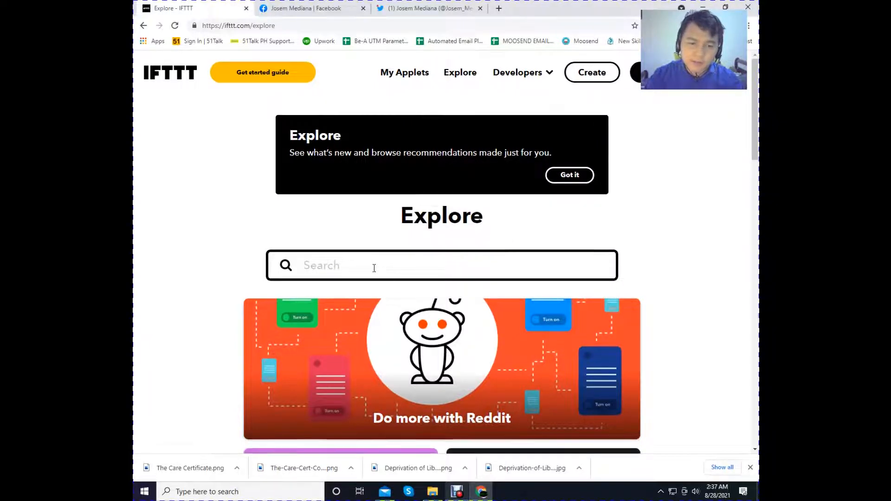
scroll(373, 266, down, 3)
scroll(344, 328, down, 1)
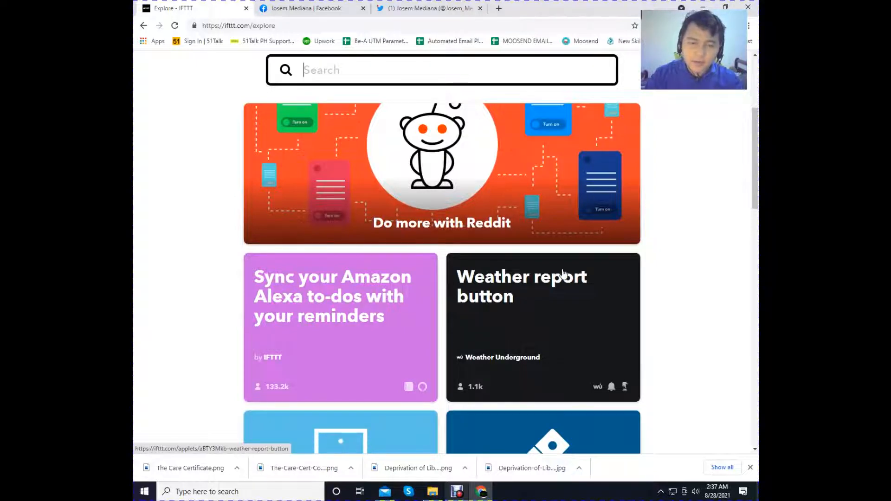
scroll(484, 330, down, 10)
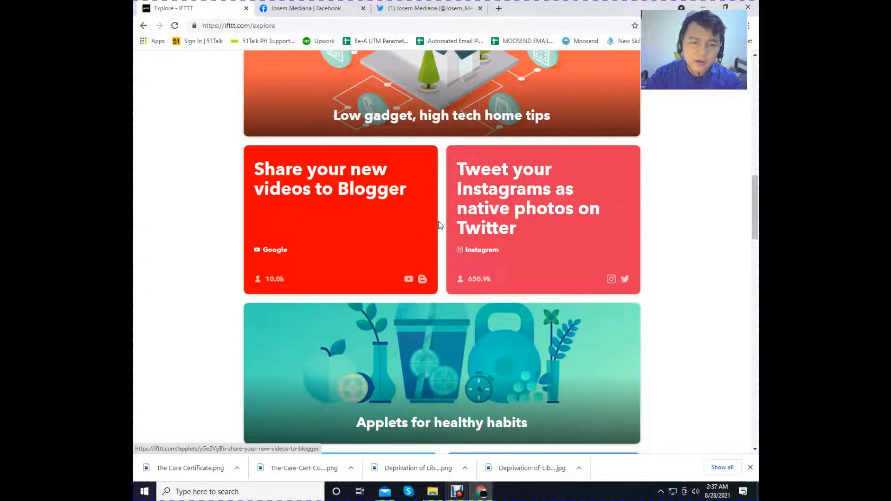
scroll(441, 227, up, 4)
scroll(442, 226, up, 12)
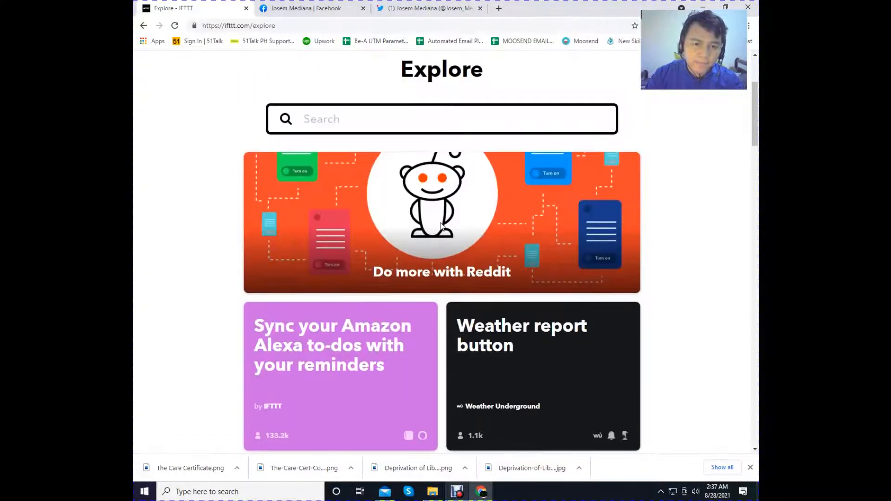
scroll(442, 226, up, 2)
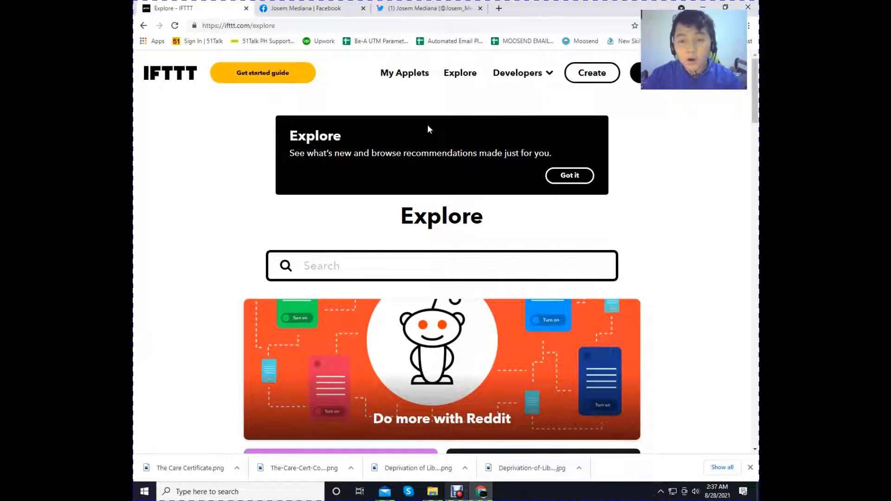
click(585, 82)
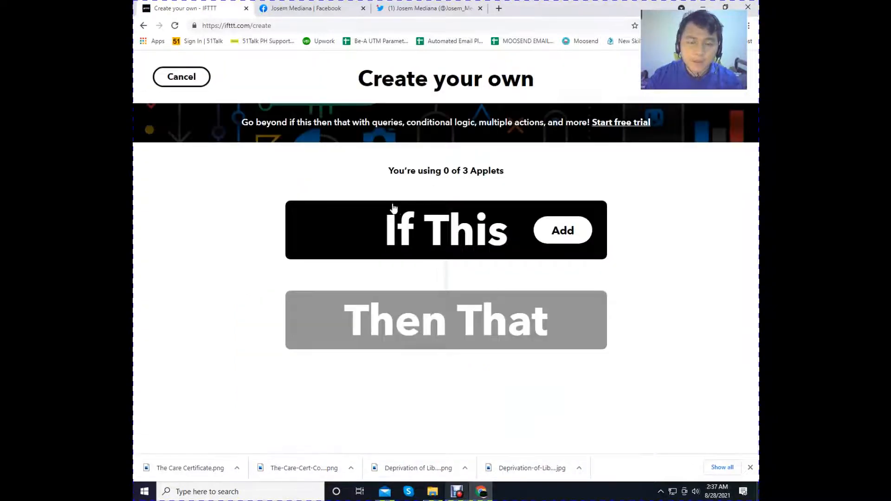
- Compare the Facebook page with the Twitter profile as the two accounts for the applet
click(307, 9)
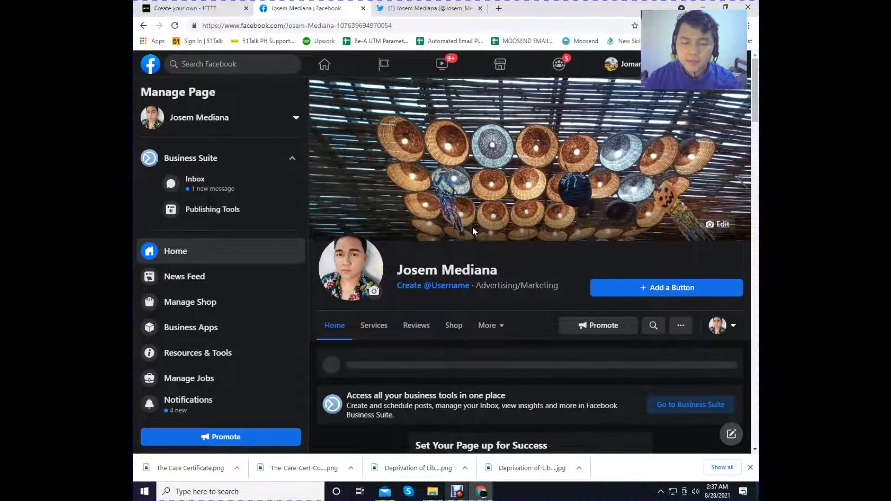
scroll(473, 227, down, 1)
click(420, 8)
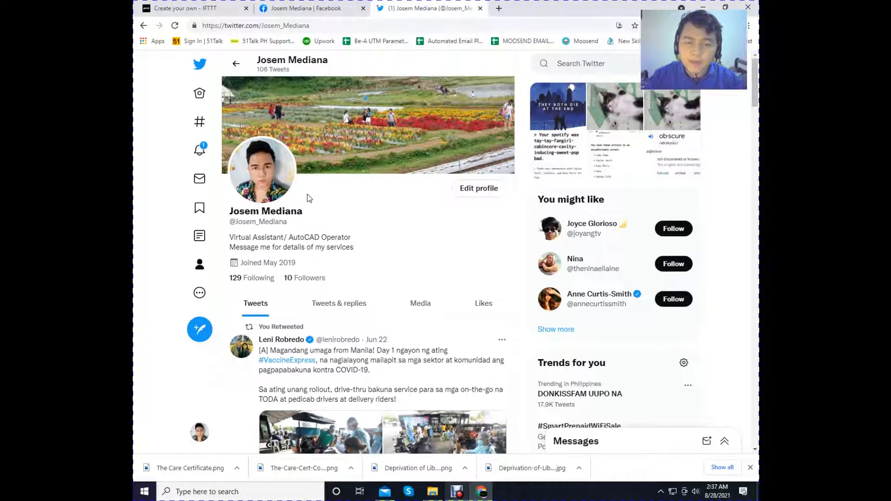
click(301, 6)
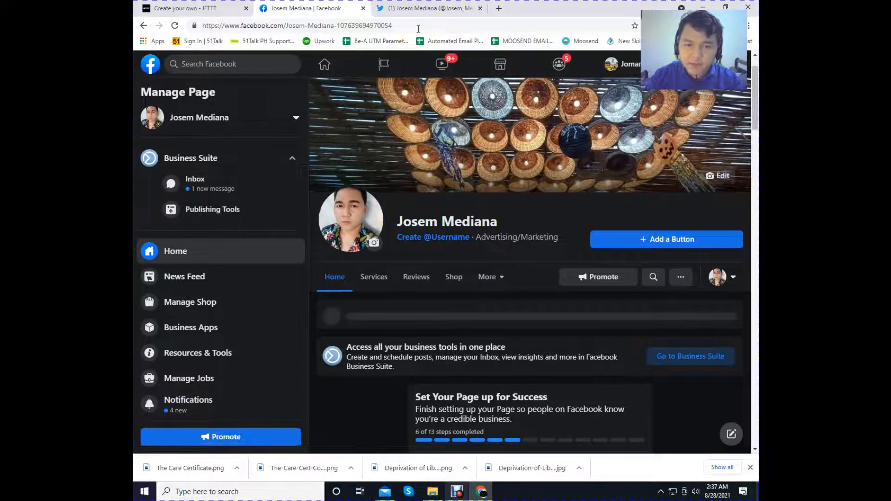
click(424, 8)
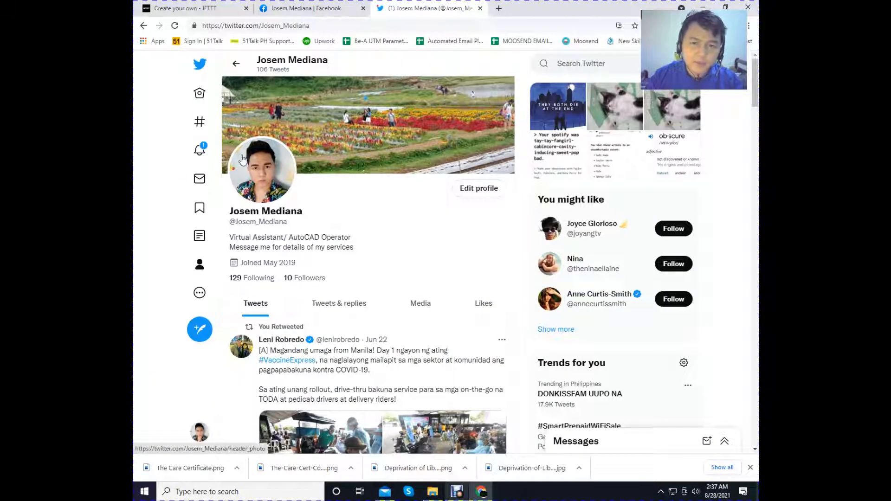
click(299, 9)
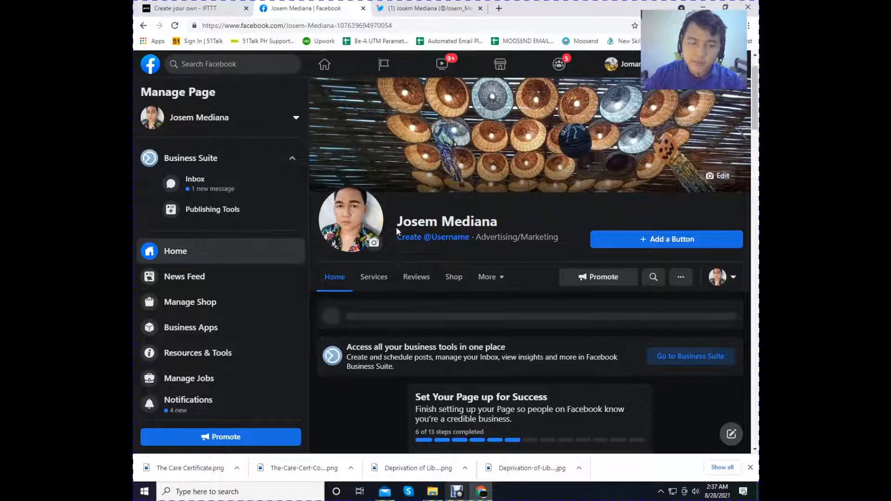
click(423, 8)
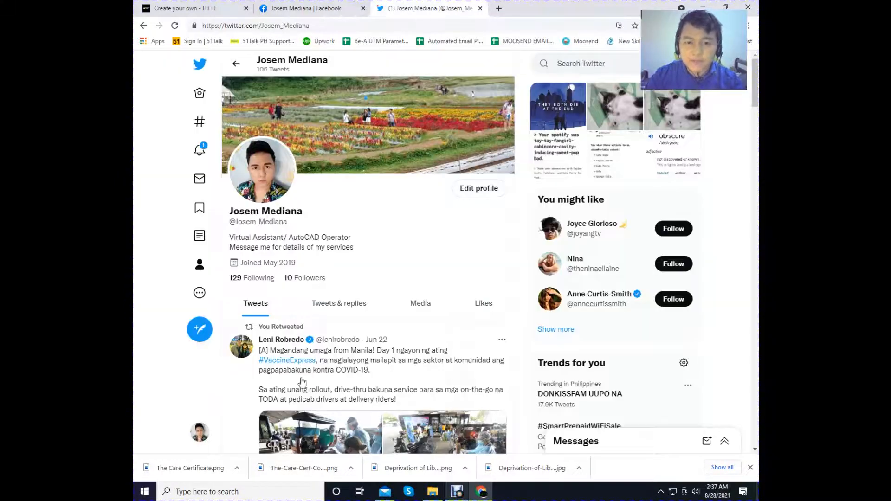
- Return to the IFTTT applet and choose Facebook Pages as its If This service
click(239, 6)
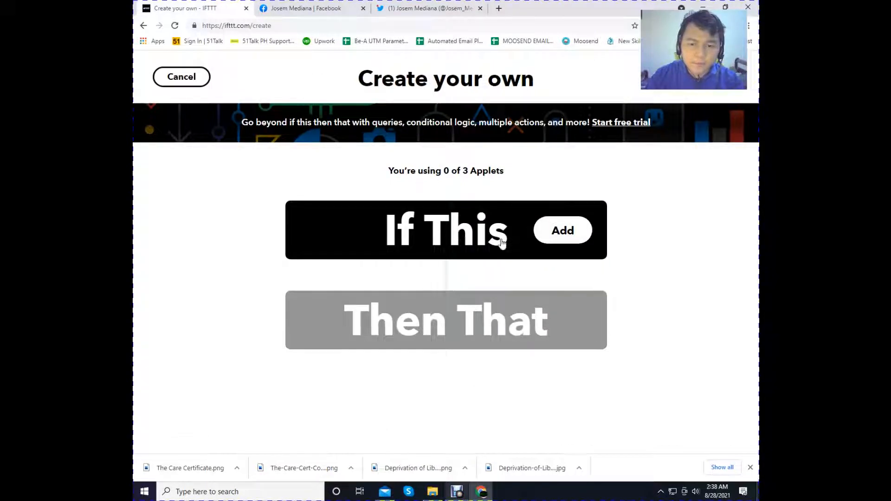
click(570, 239)
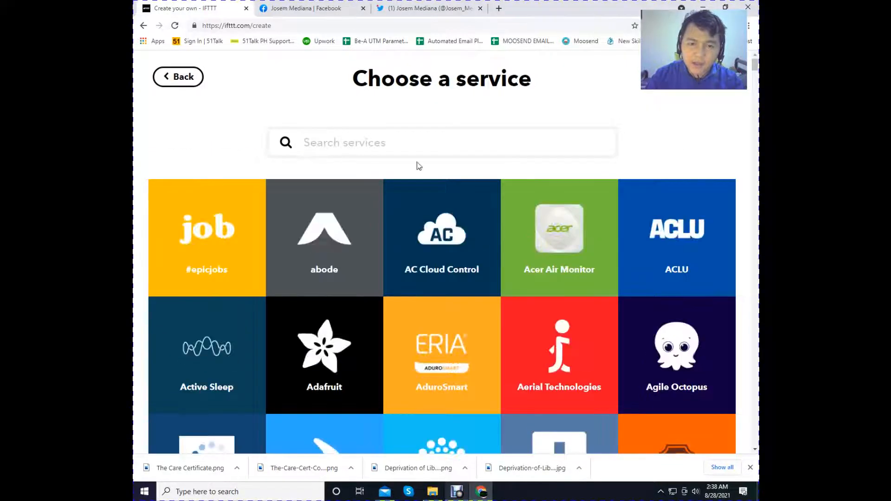
text(face)
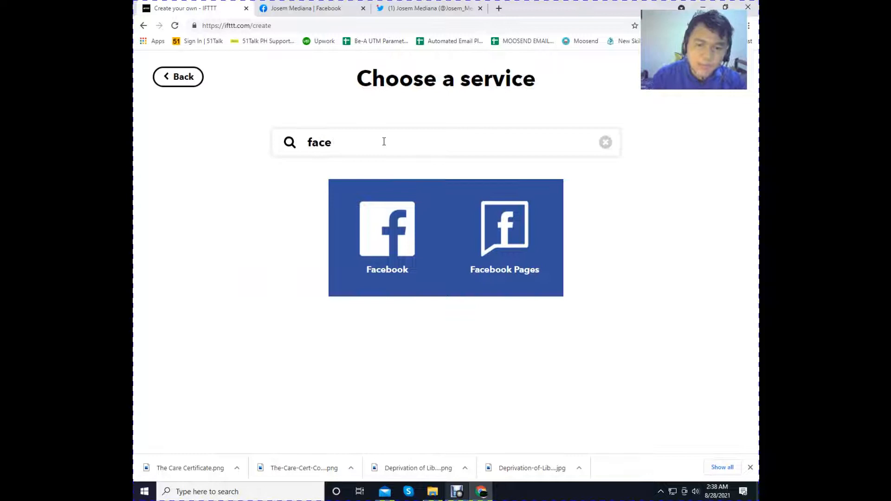
click(523, 234)
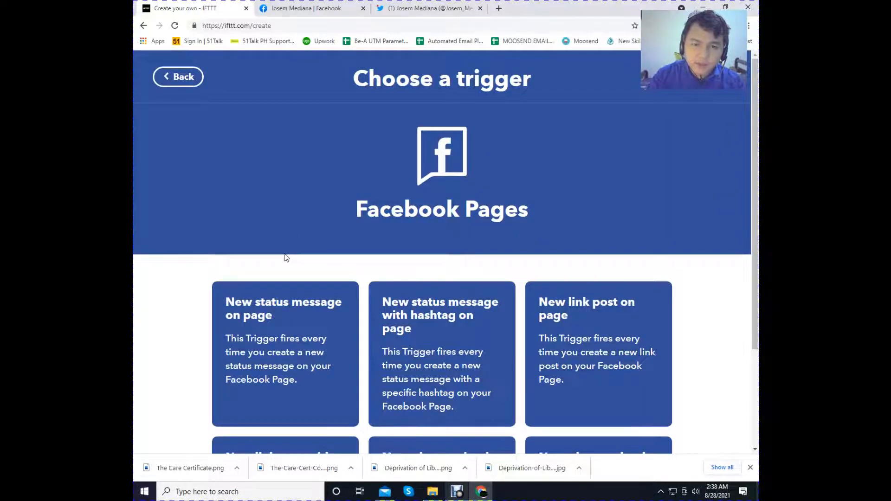
- Choose the New photo upload on page trigger, connect the Facebook Pages service and add the trigger to the applet
scroll(284, 254, down, 2)
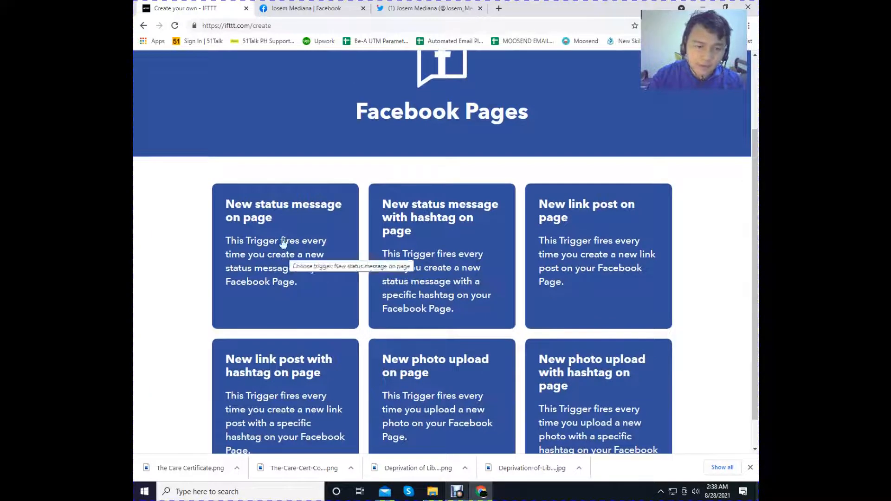
scroll(318, 218, down, 1)
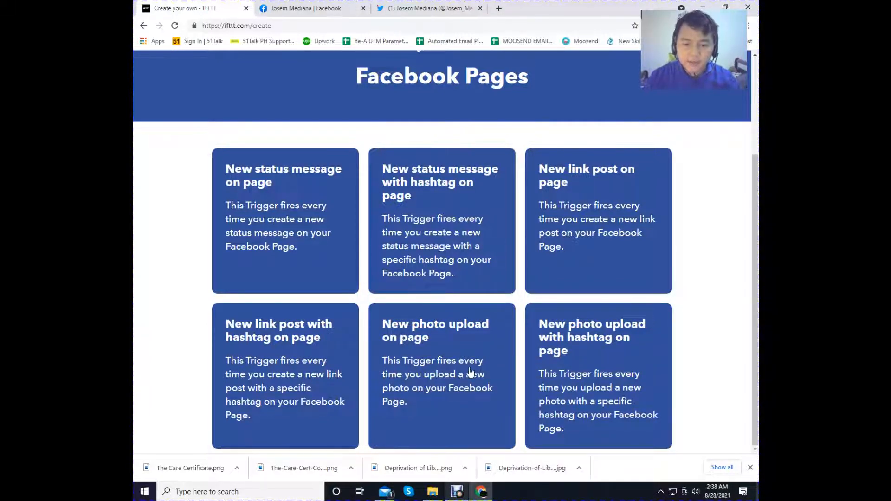
click(441, 373)
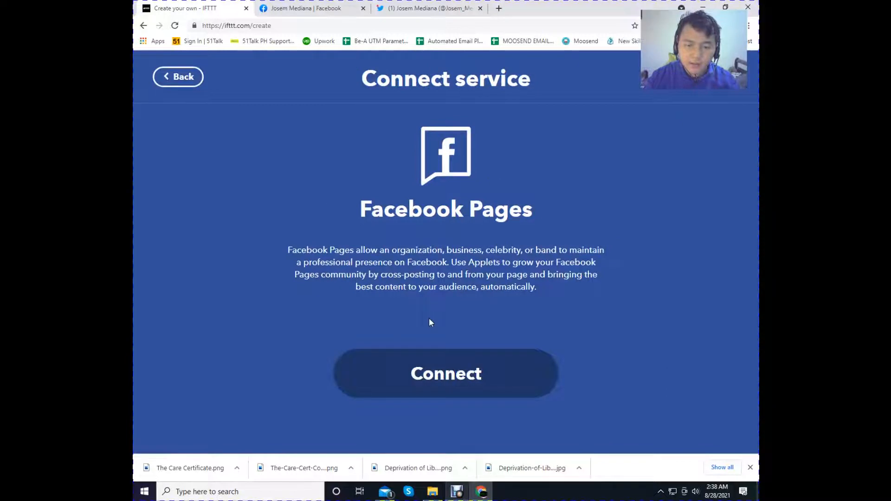
click(459, 373)
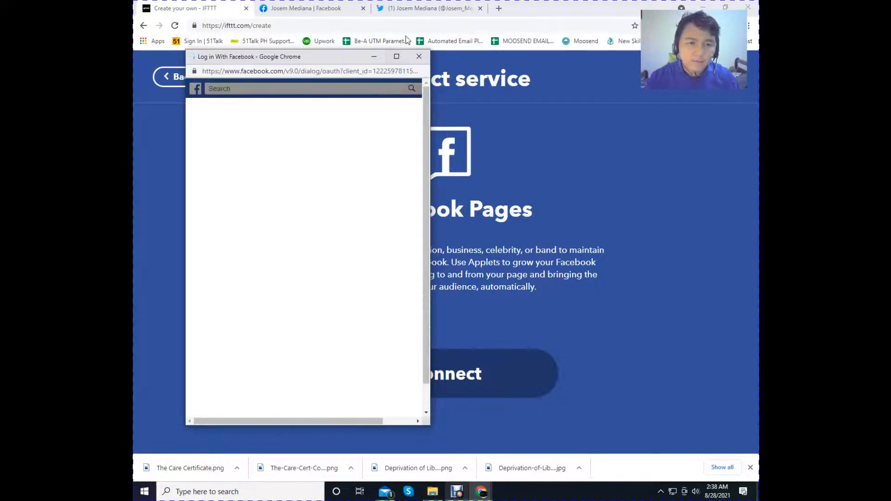
click(355, 207)
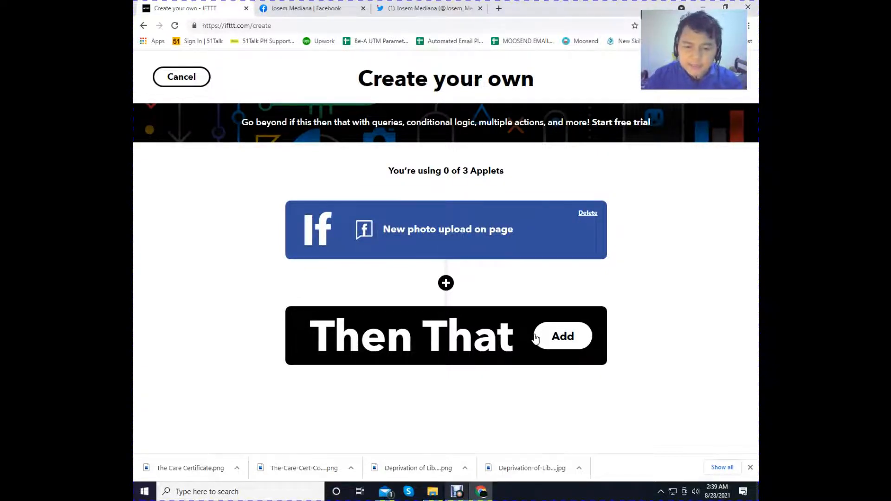
- Search the services for twitter and choose Twitter as the applet's Then That service
click(549, 339)
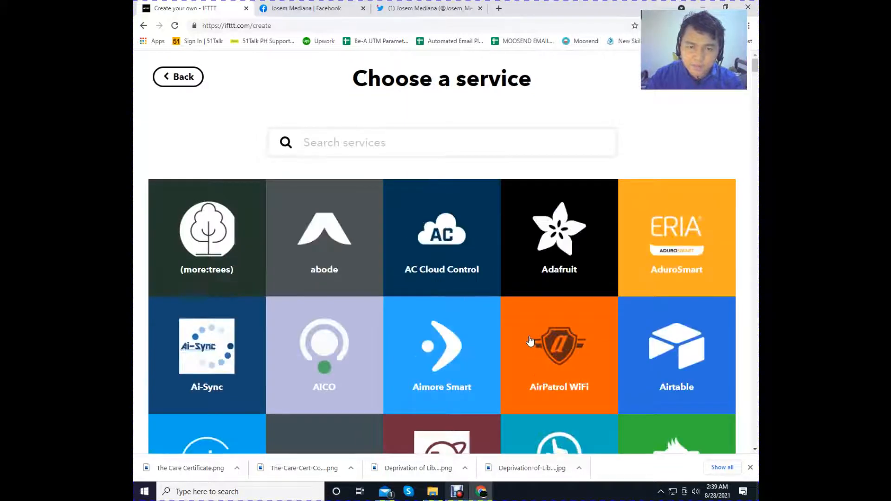
click(344, 150)
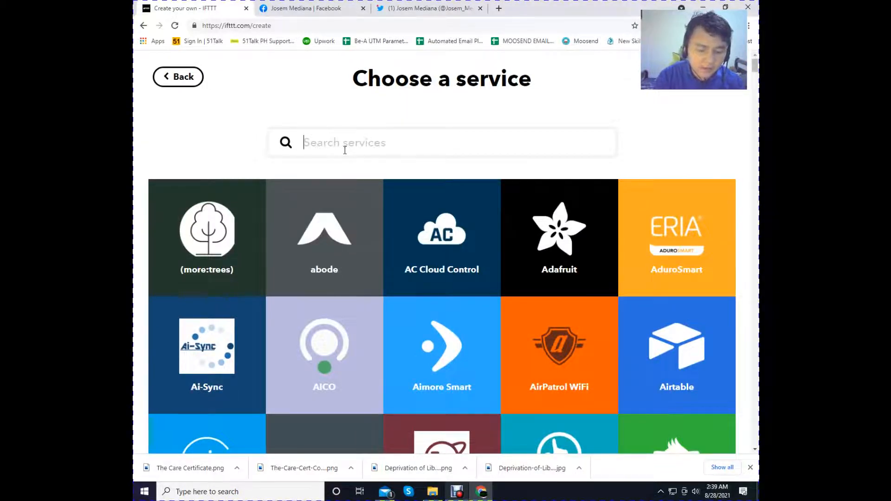
text(twitter)
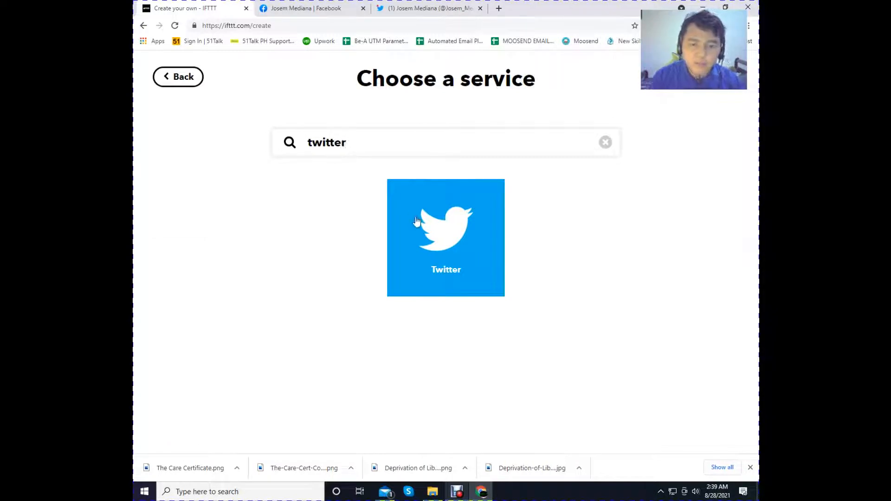
click(431, 239)
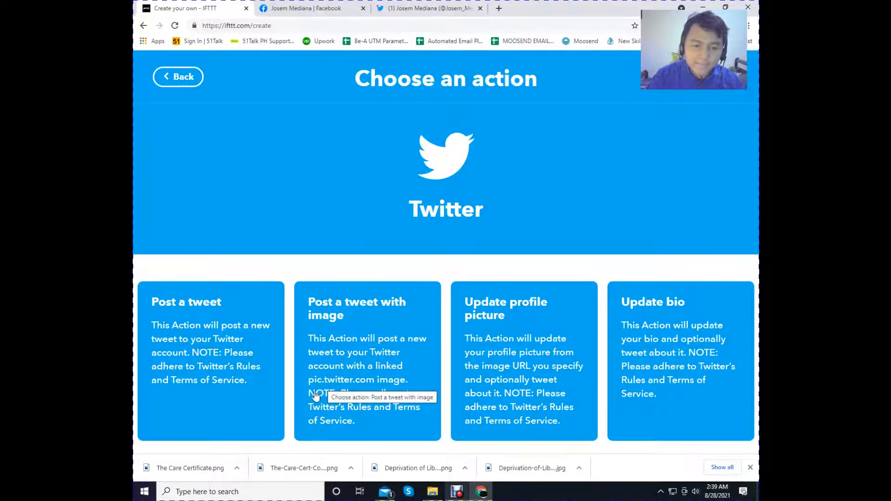
- Choose the Post a tweet with image action, authorize IFTTT on the Twitter account and create the action with the Caption and ImageSource ingredients
click(351, 332)
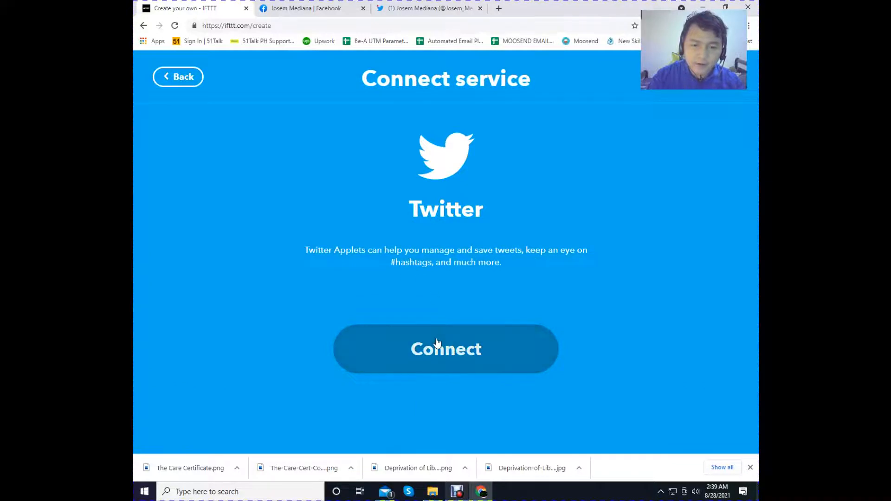
click(419, 348)
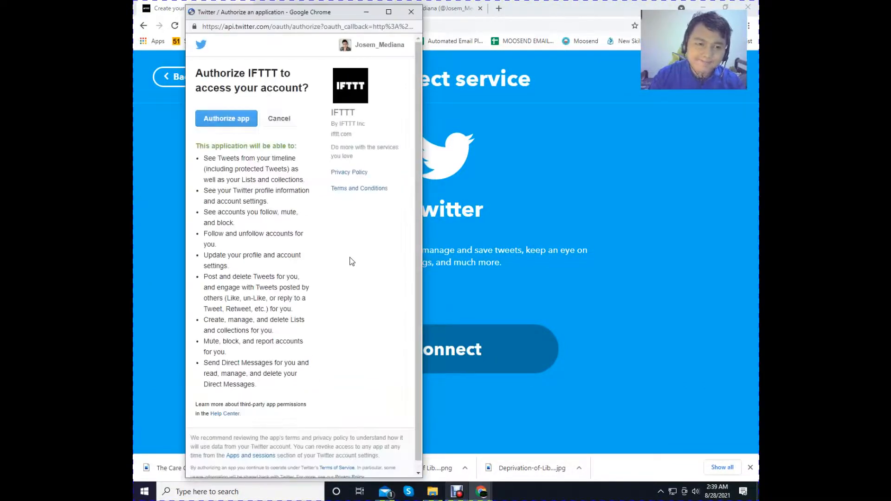
click(232, 120)
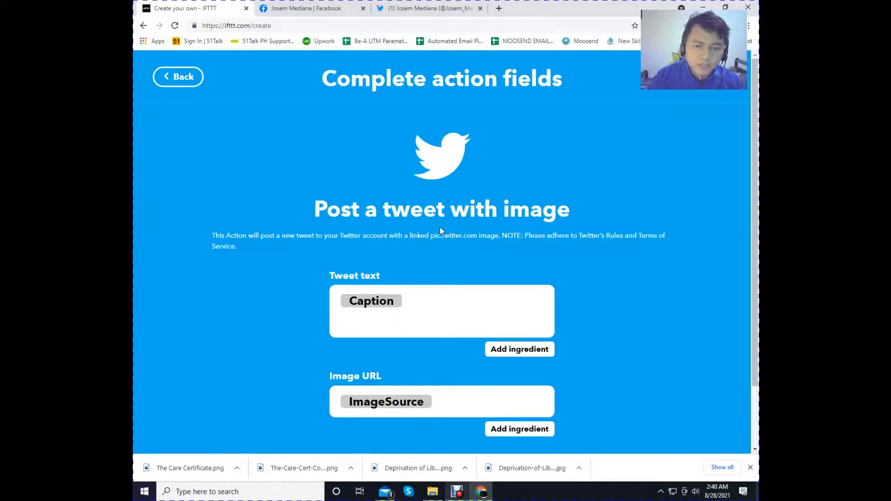
scroll(439, 226, down, 2)
click(449, 414)
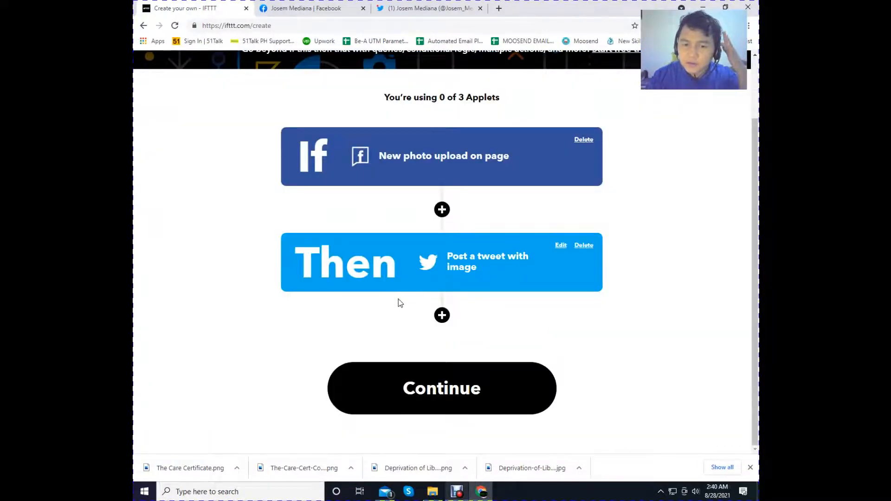
- Try to add a second action, dismiss the IFTTT Pro offer and continue to the applet's review
click(442, 320)
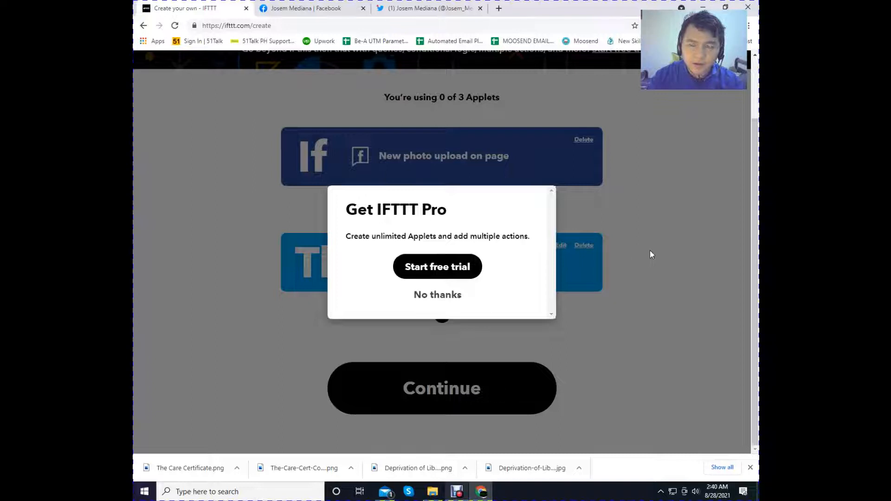
click(616, 207)
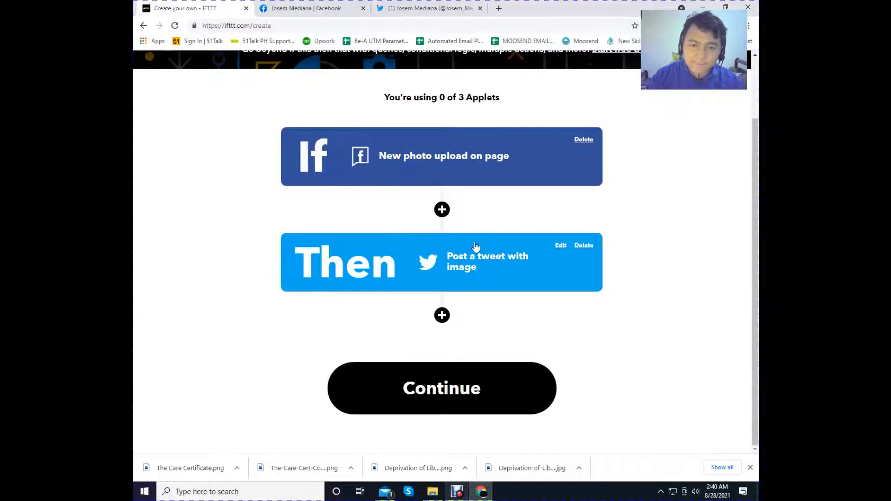
click(439, 387)
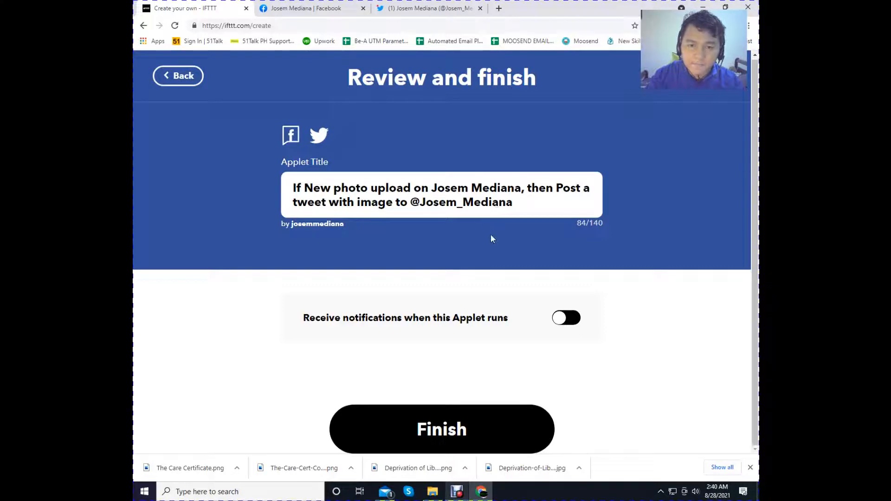
- Look at the Facebook page and the Twitter profile that the applet links, and return to its review page
click(306, 8)
click(415, 5)
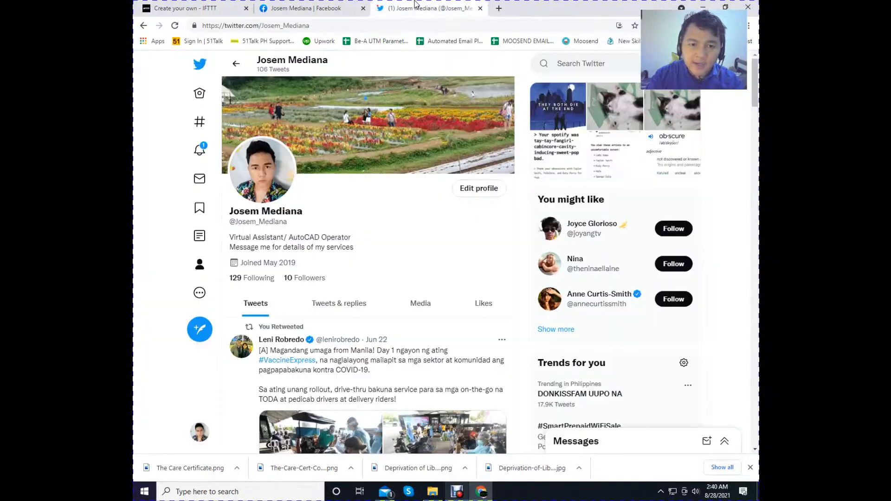
click(290, 5)
click(446, 7)
click(328, 6)
click(425, 10)
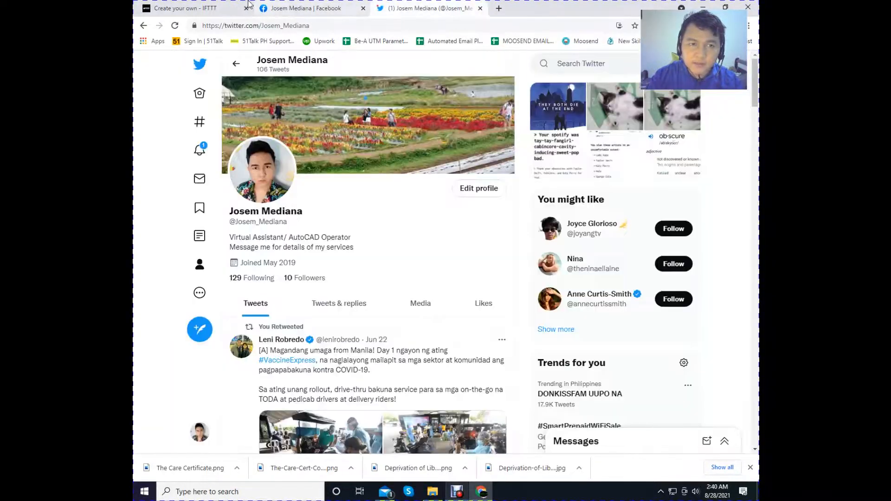
click(248, 4)
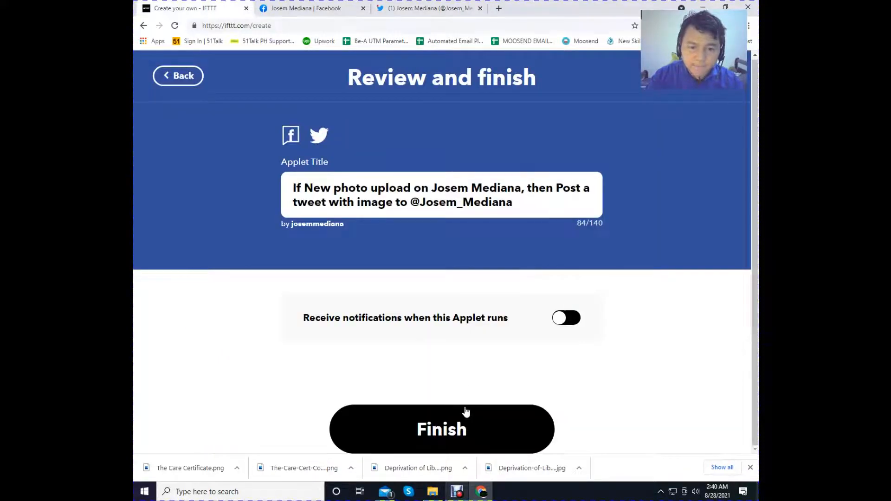
- Finish creating the applet, and demonstrate its connection switch by disconnecting and reconnecting it
click(466, 421)
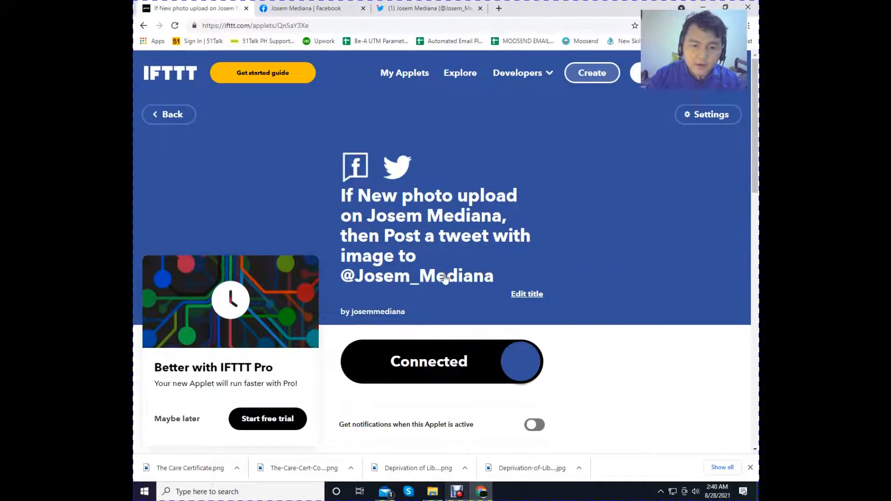
scroll(443, 278, down, 2)
scroll(426, 297, down, 2)
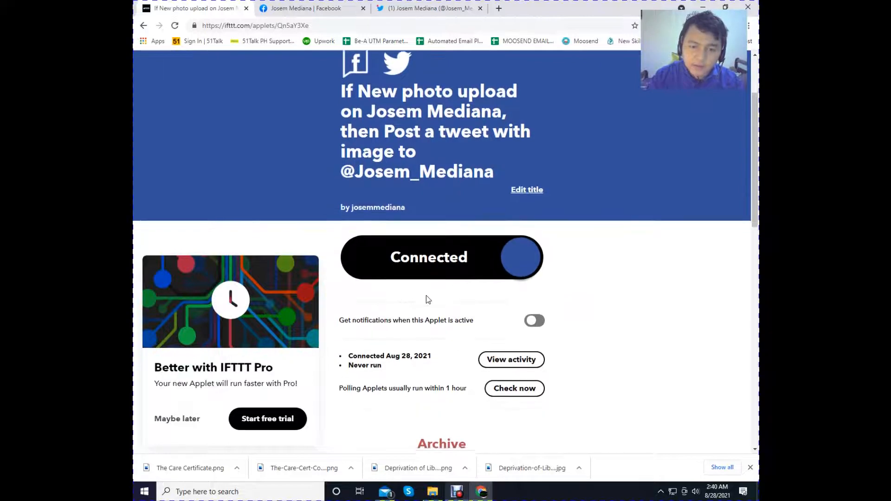
scroll(426, 299, up, 3)
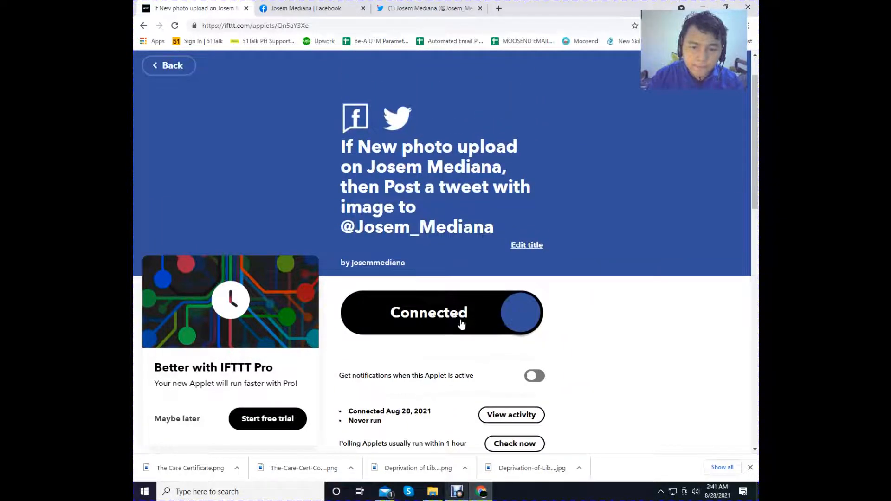
click(411, 314)
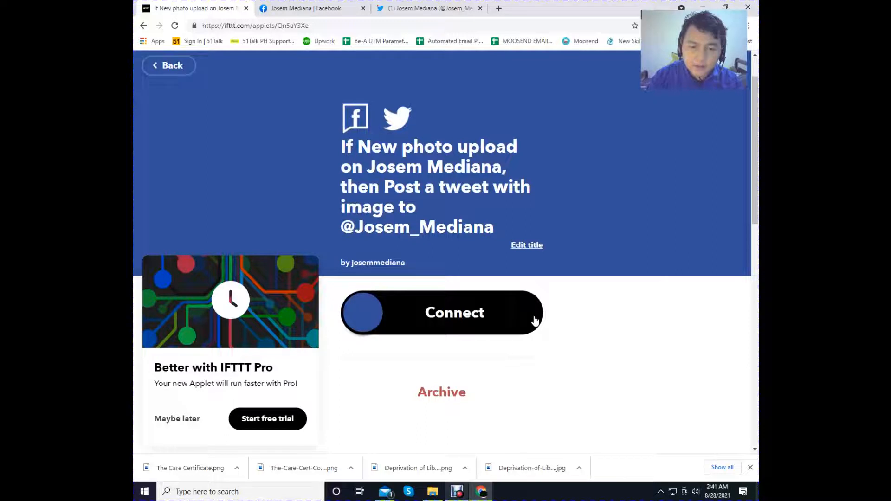
click(534, 320)
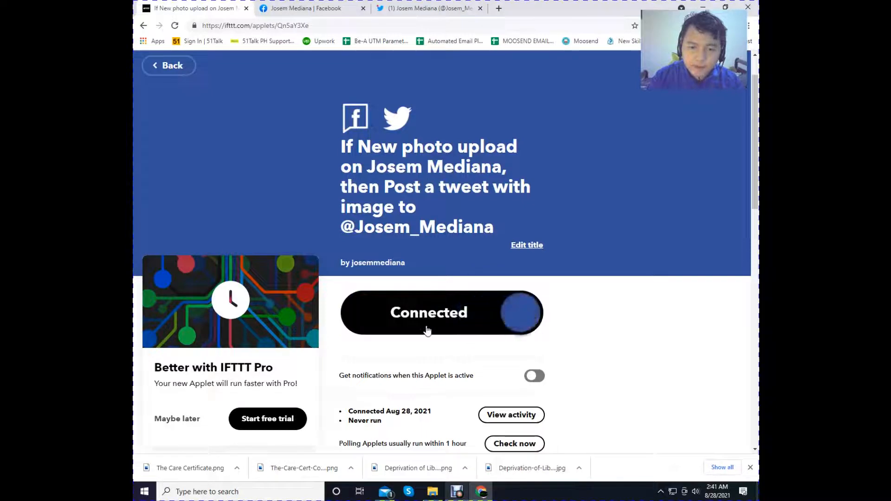
- Switch to the Facebook page and start a new post from its Create Post section
click(297, 8)
scroll(681, 377, down, 8)
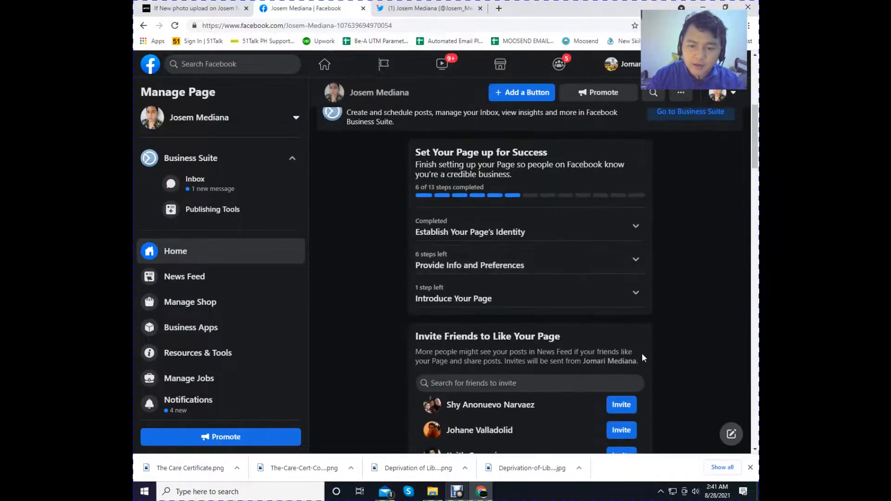
scroll(642, 358, down, 6)
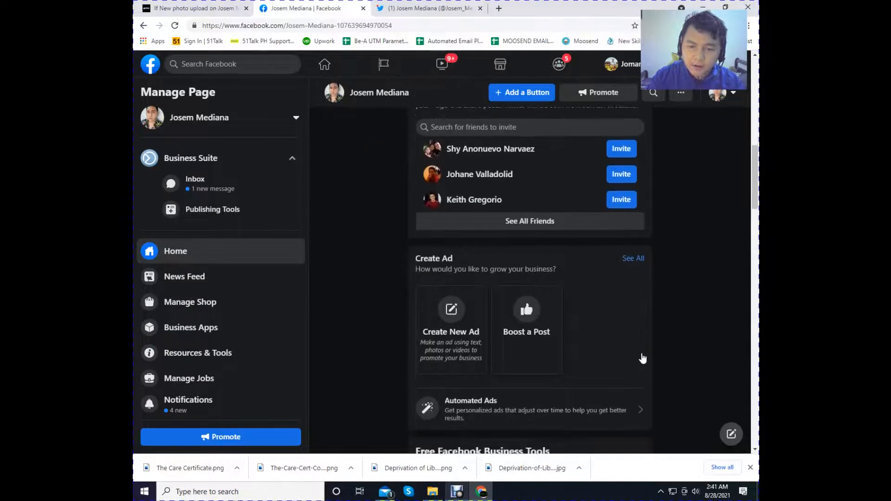
scroll(643, 357, down, 6)
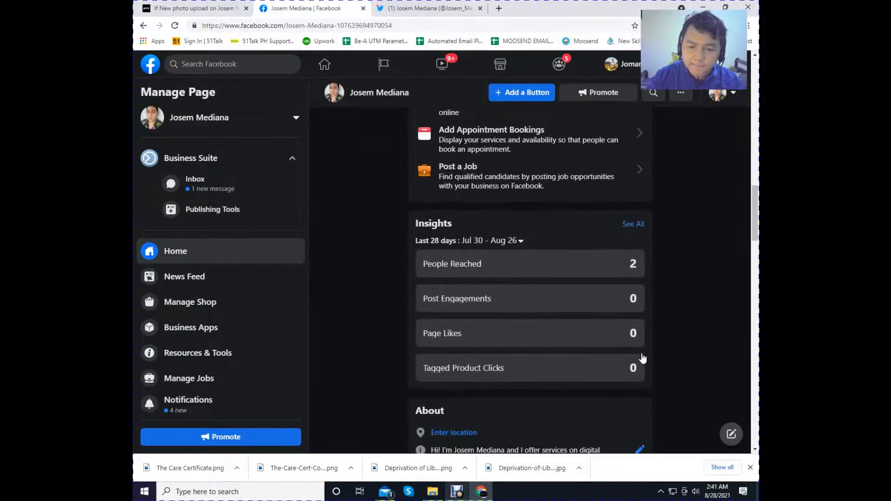
scroll(653, 348, down, 8)
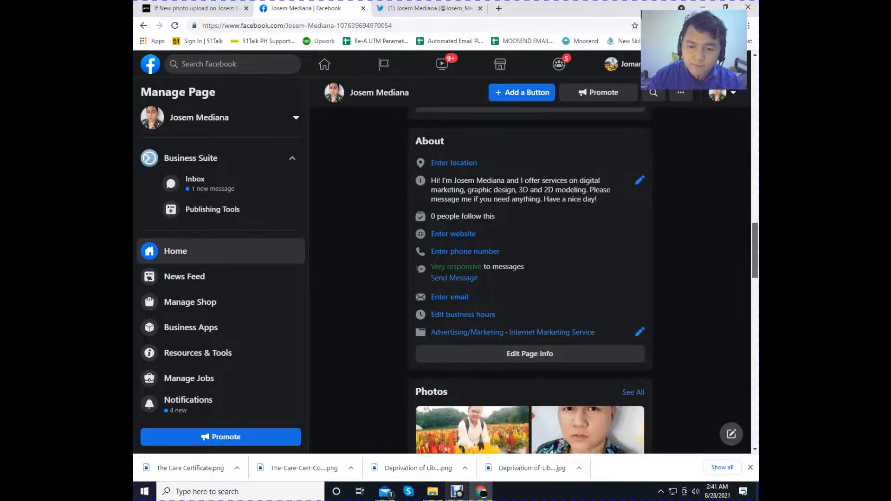
scroll(556, 409, up, 5)
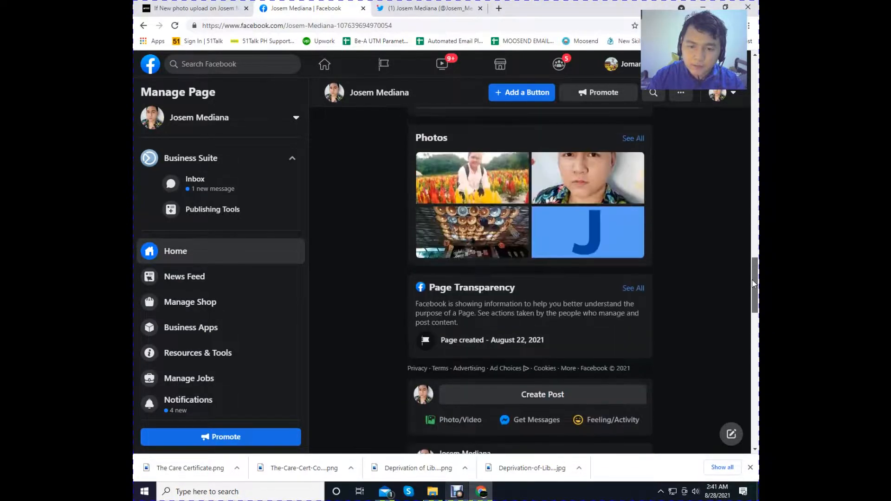
click(551, 391)
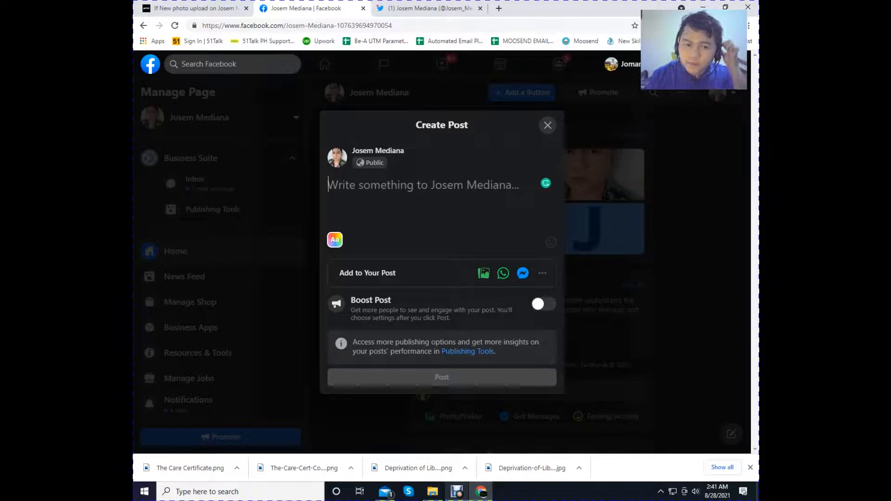
- Attach the flower field photo from the Downloads folder to the new post
click(483, 273)
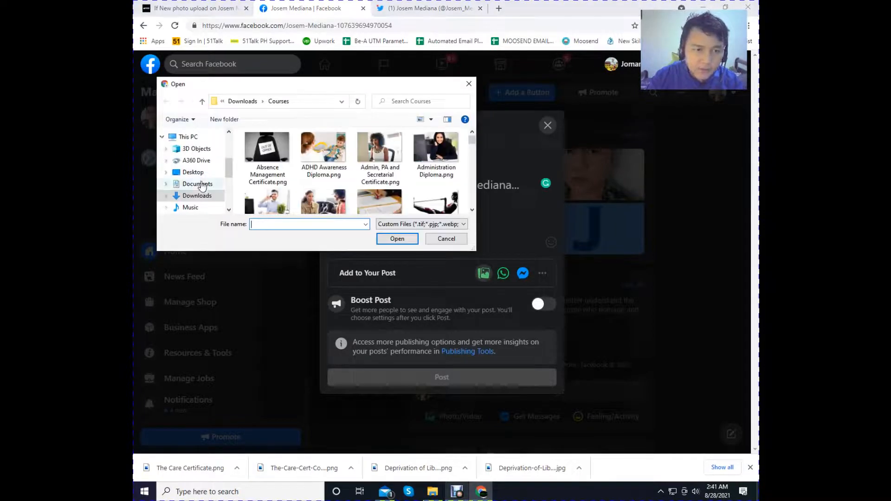
scroll(200, 192, down, 1)
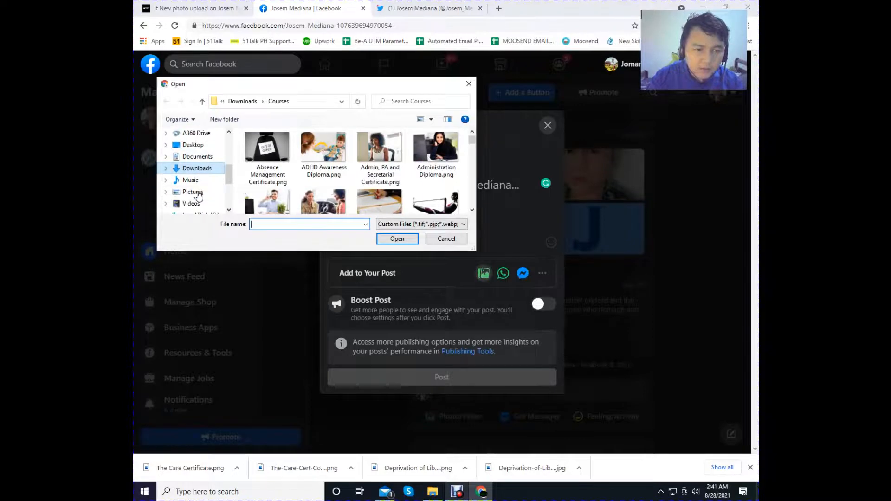
click(200, 168)
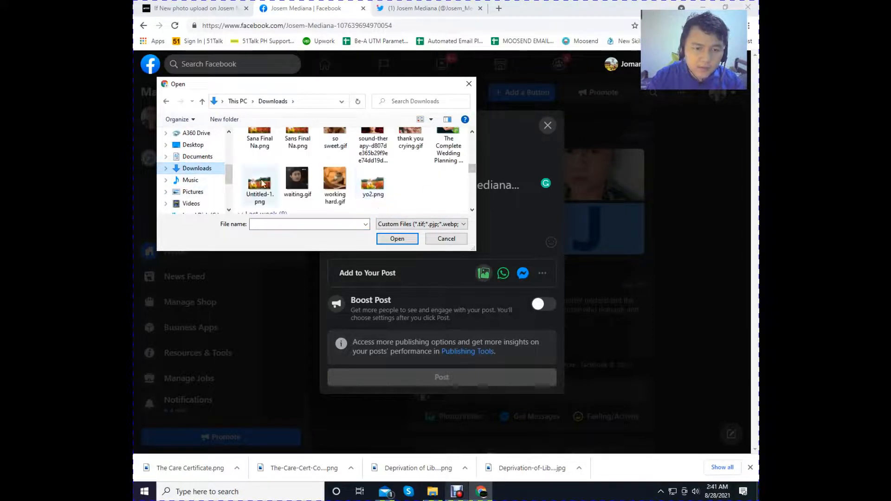
scroll(306, 174, up, 2)
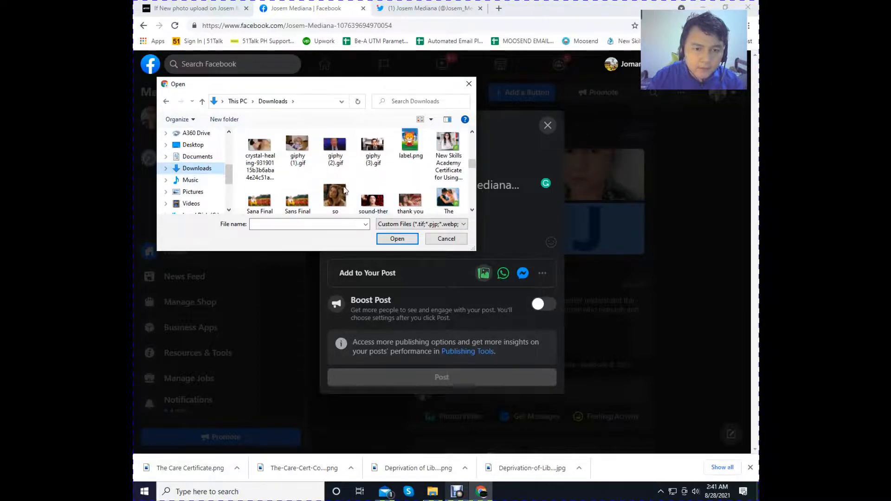
scroll(260, 195, down, 1)
click(260, 178)
click(396, 239)
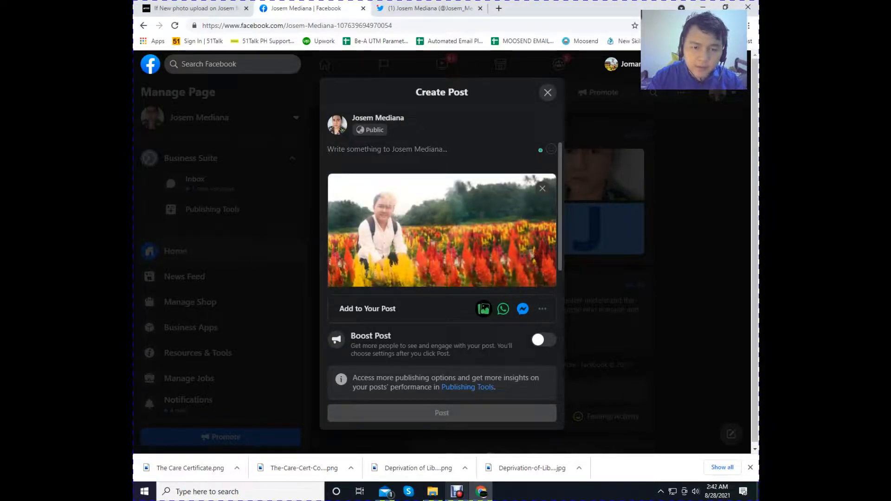
- Caption the photo "Hello! I am a Virtual Assistant offering different digital marketing services. Contact me for more info!" and publish it without a Send Message button
text(H)
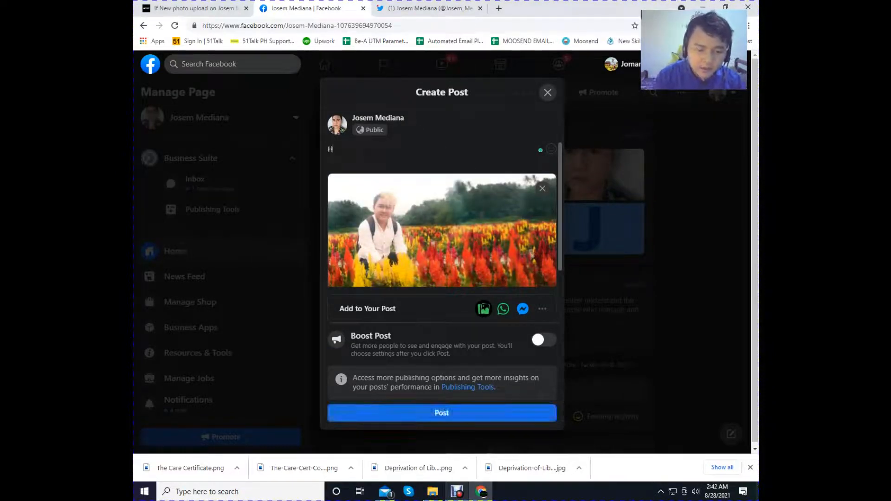
text(ello! I am Virtual Assistant offering different digital marketing services. Contact me for more info!)
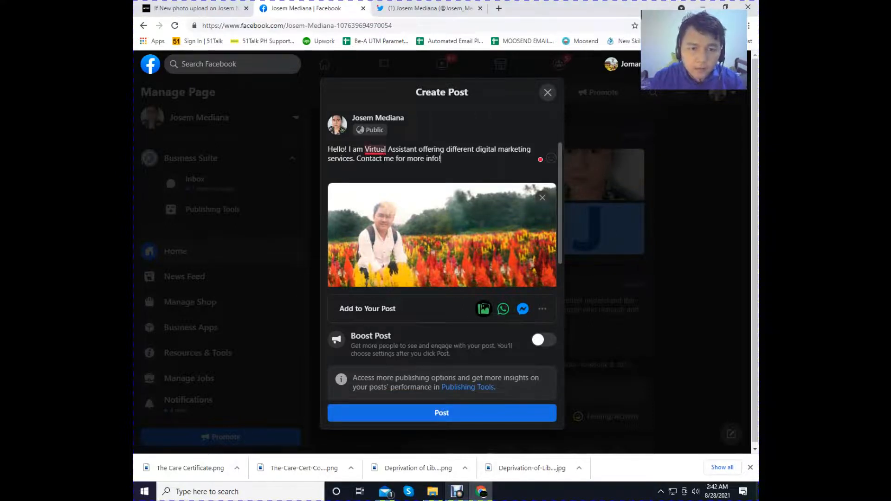
click(382, 149)
click(456, 171)
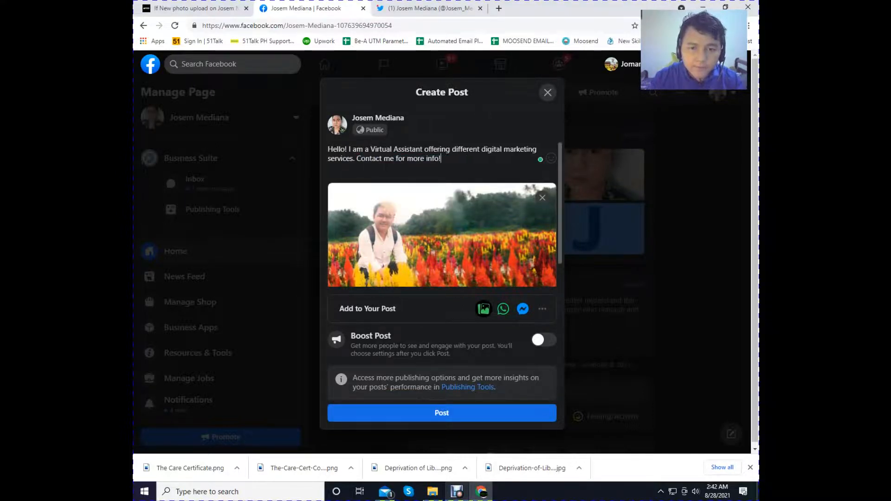
click(469, 415)
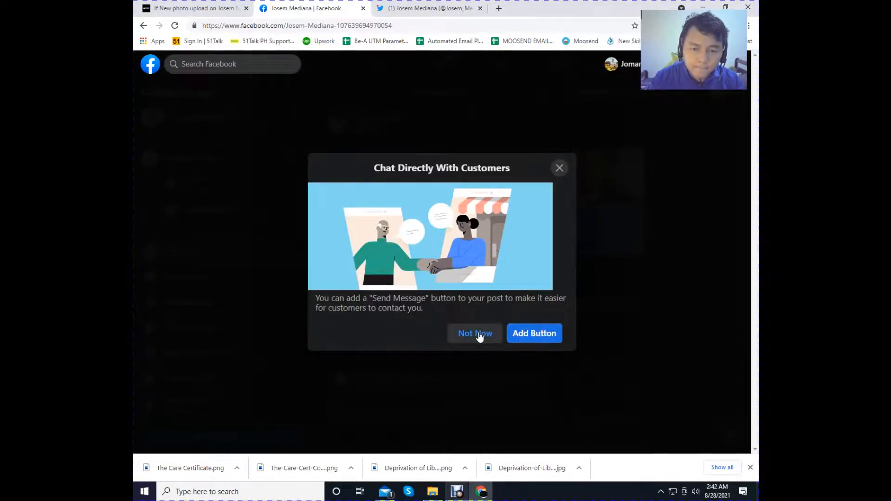
click(475, 334)
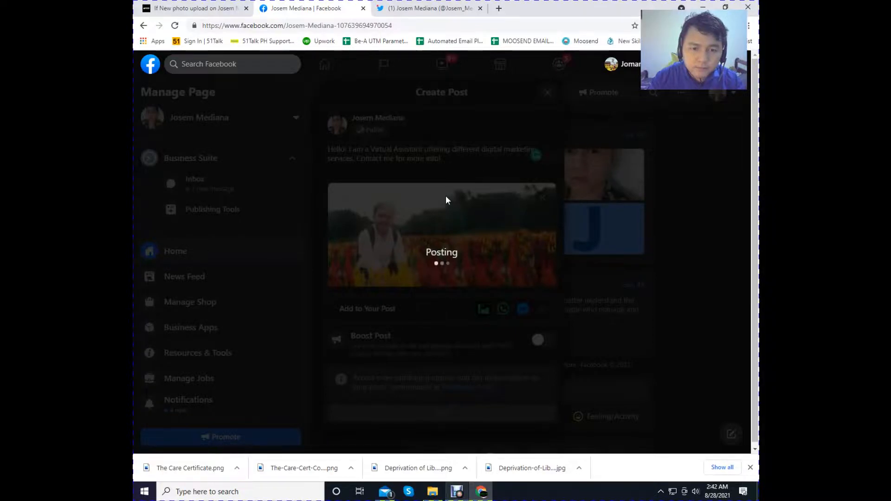
- Review the published photo post on the Facebook page, and switch to the Twitter profile to look for the matching tweet
scroll(397, 236, down, 3)
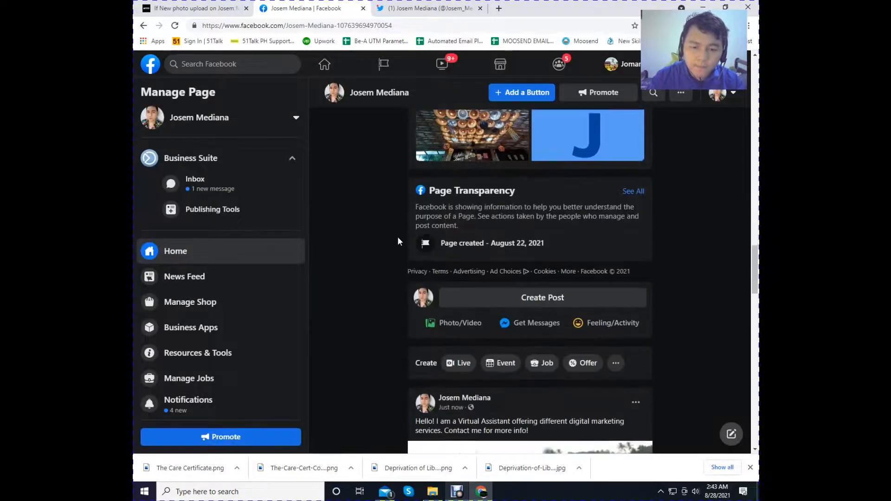
scroll(398, 237, down, 3)
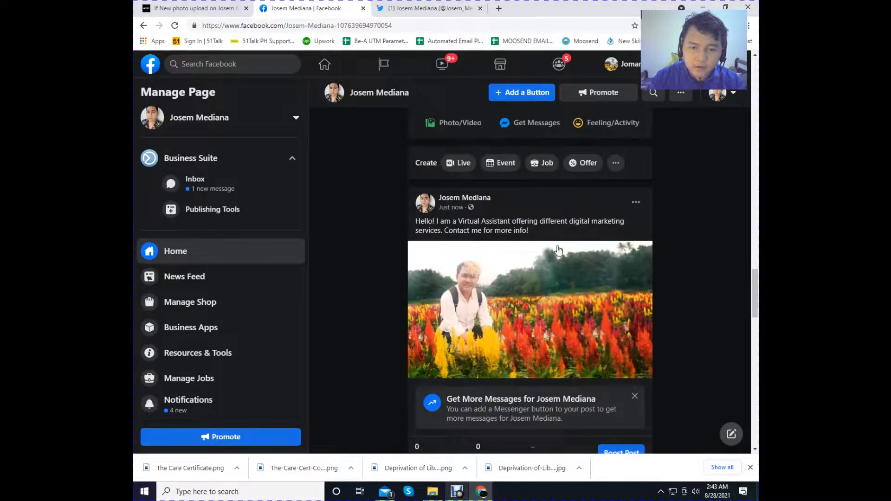
click(402, 4)
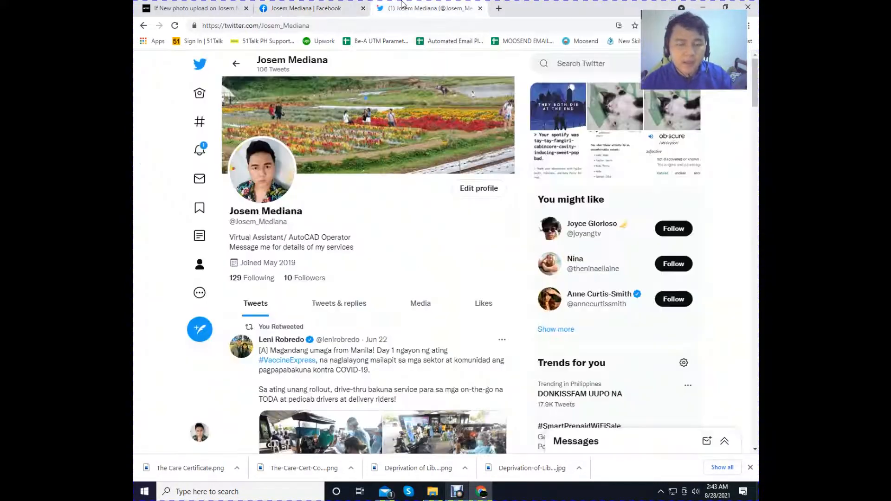
scroll(344, 302, down, 8)
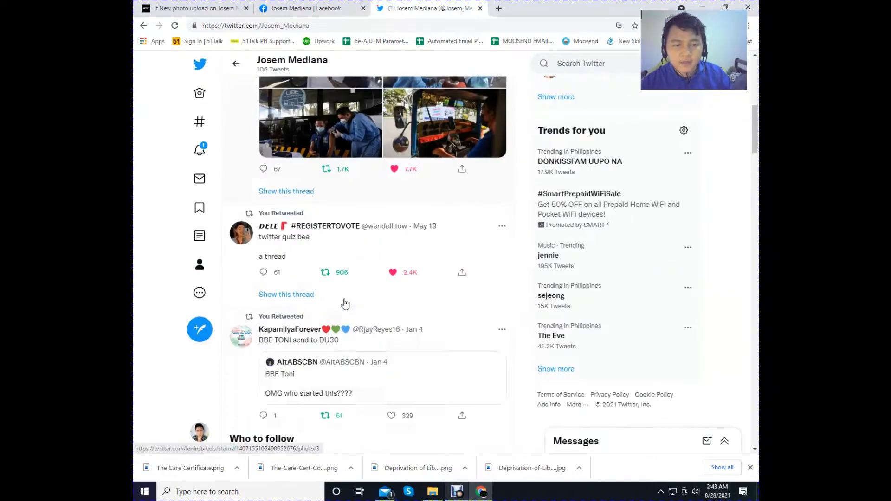
scroll(343, 301, up, 3)
scroll(343, 301, up, 5)
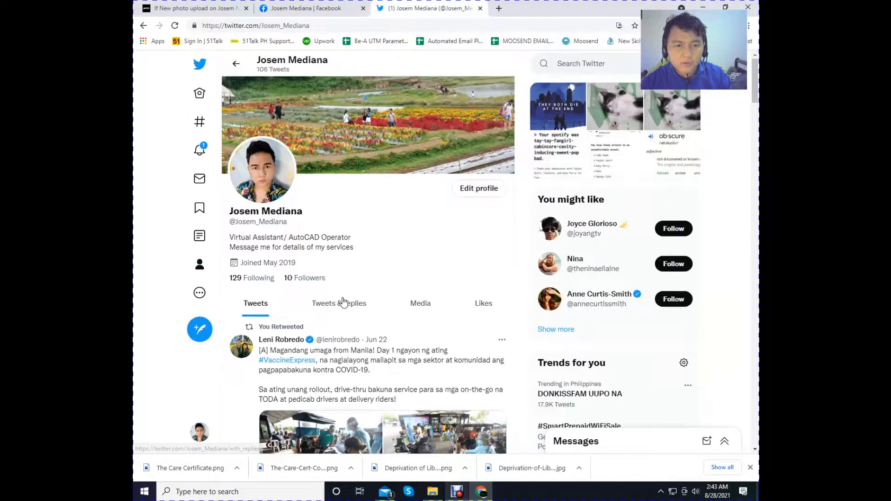
- Reload the Twitter profile and examine the newest tweet, viewing its photo enlarged and closing it again
click(176, 25)
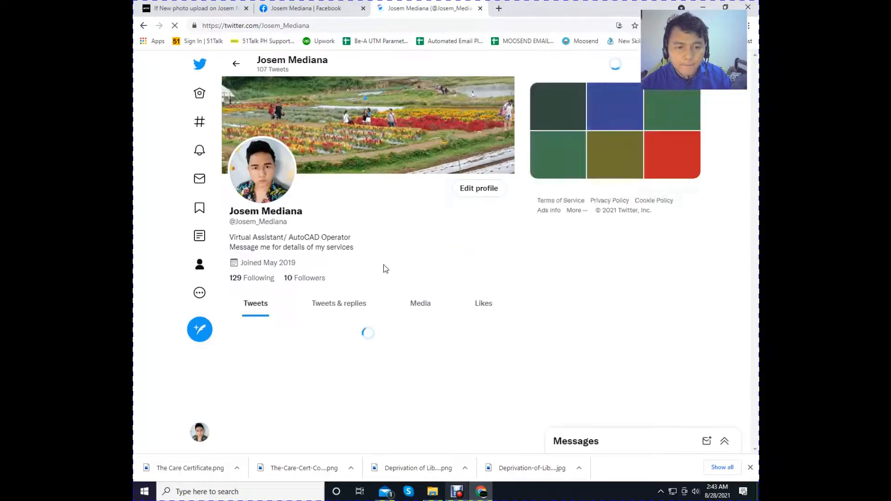
scroll(383, 268, down, 1)
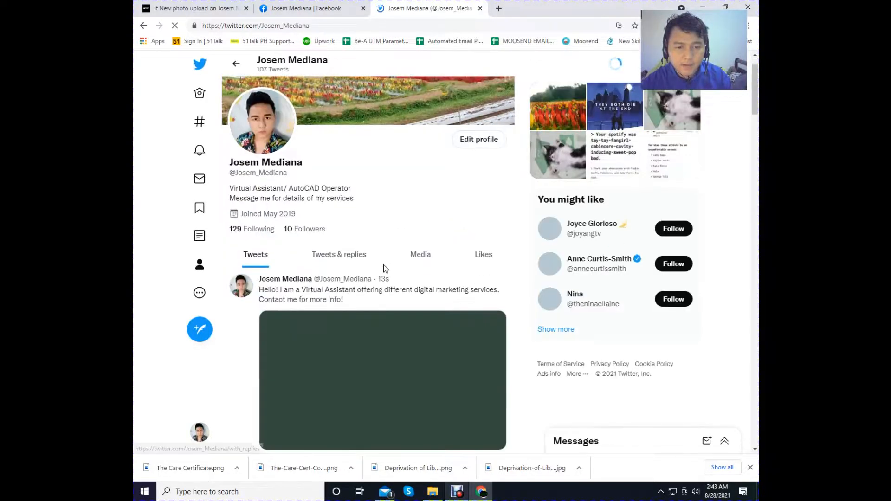
scroll(385, 268, down, 1)
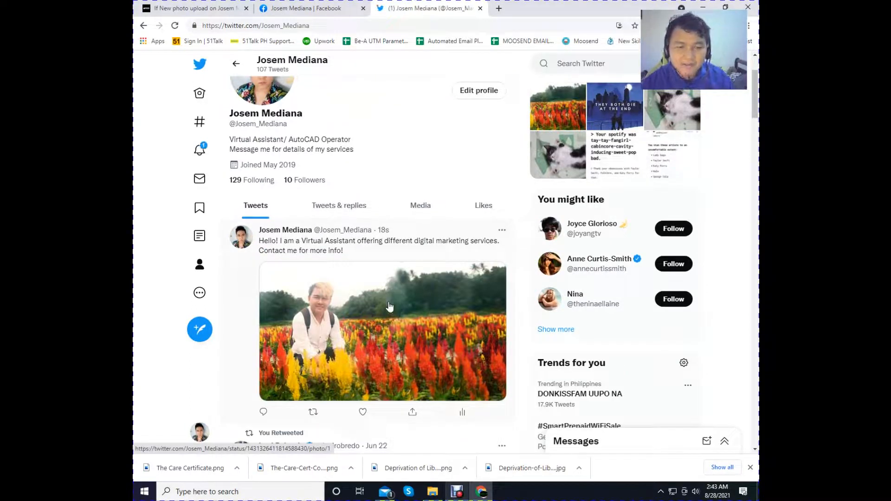
click(334, 300)
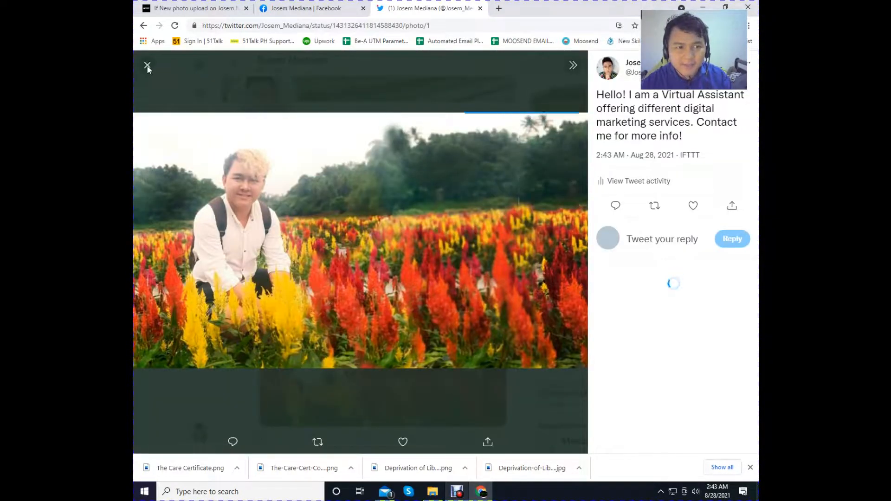
click(147, 65)
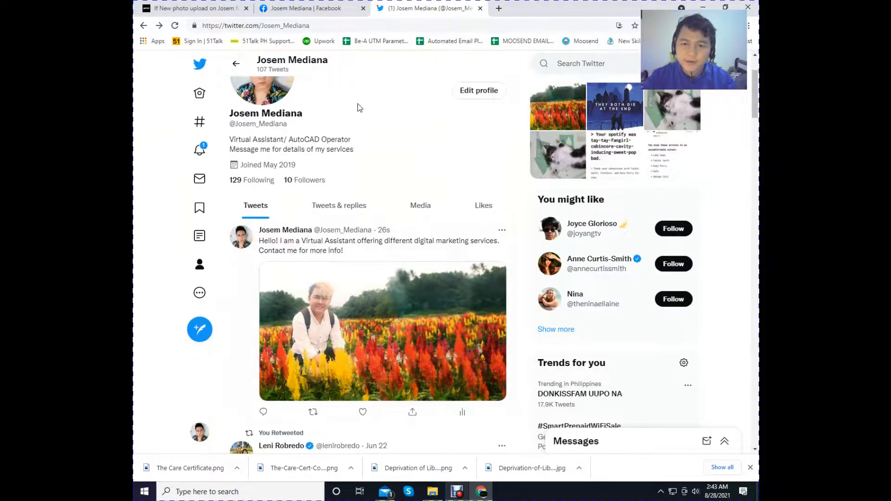
scroll(391, 258, down, 1)
scroll(337, 142, up, 1)
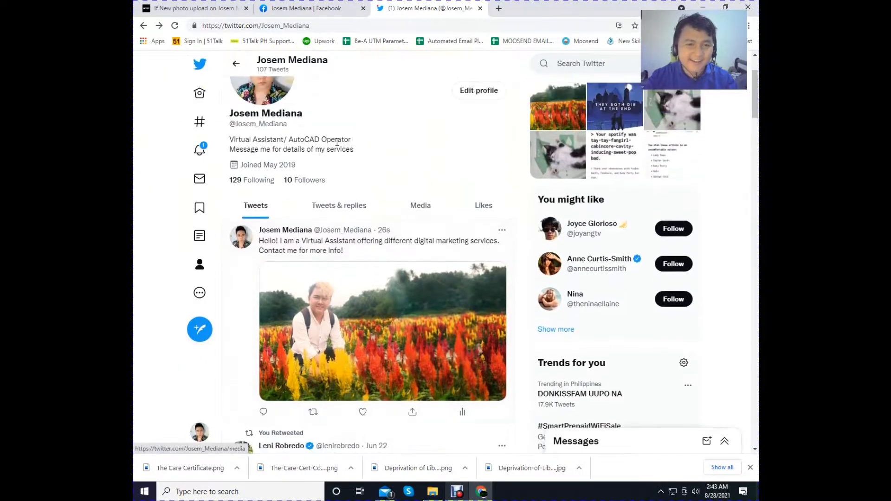
- Switch back to IFTTT, declining the Pro trial offer on the applet page and returning to the My Applets overview
click(209, 5)
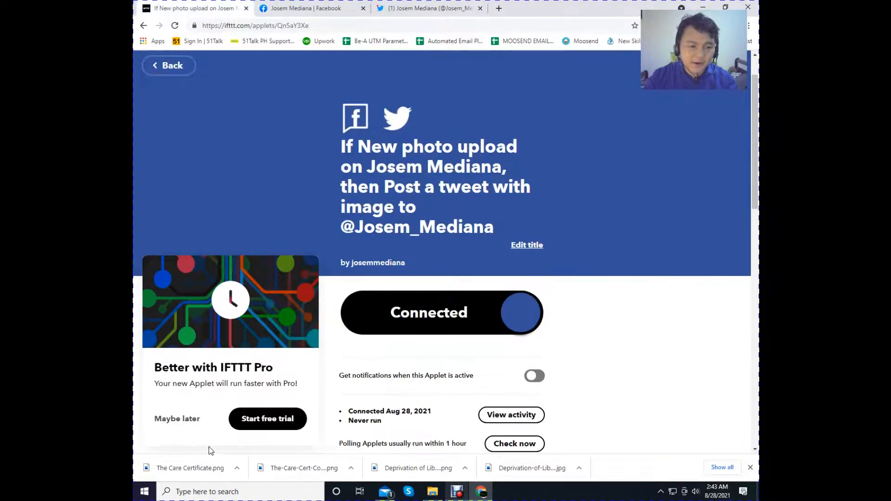
click(182, 424)
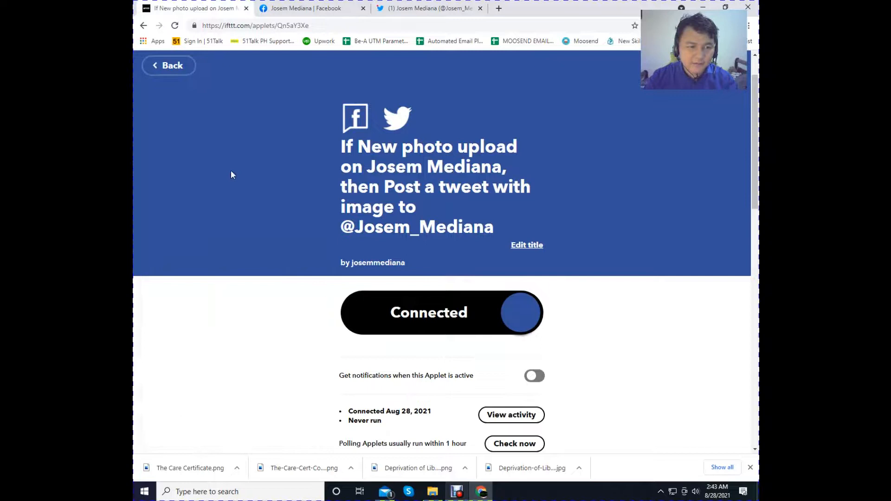
click(169, 66)
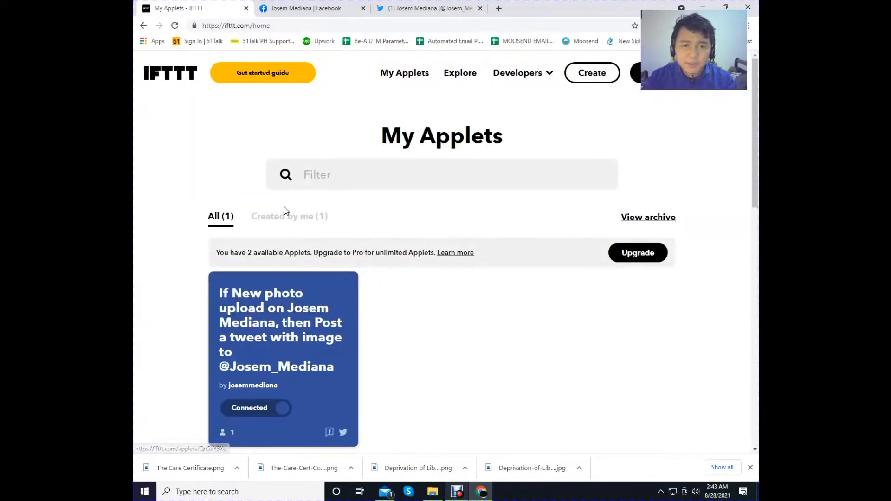
- Open IFTTT's Explore page and browse the recommended applets, services and collections
click(450, 75)
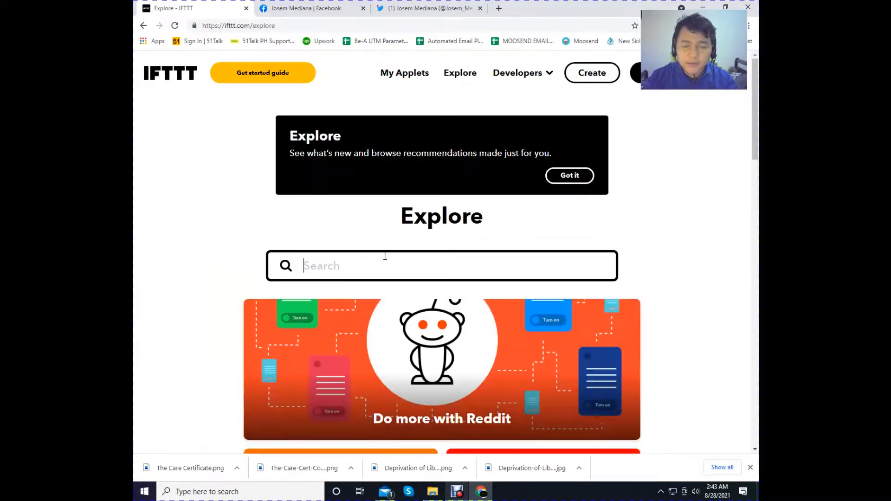
scroll(407, 297, down, 10)
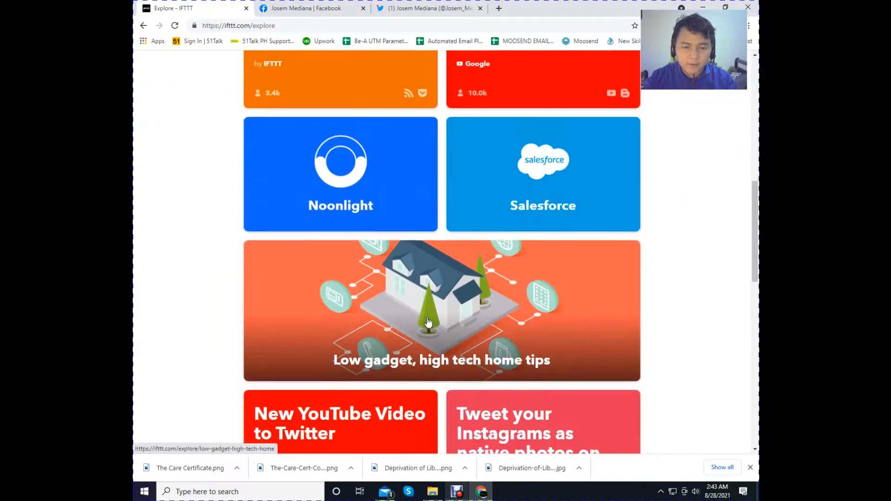
scroll(406, 298, down, 9)
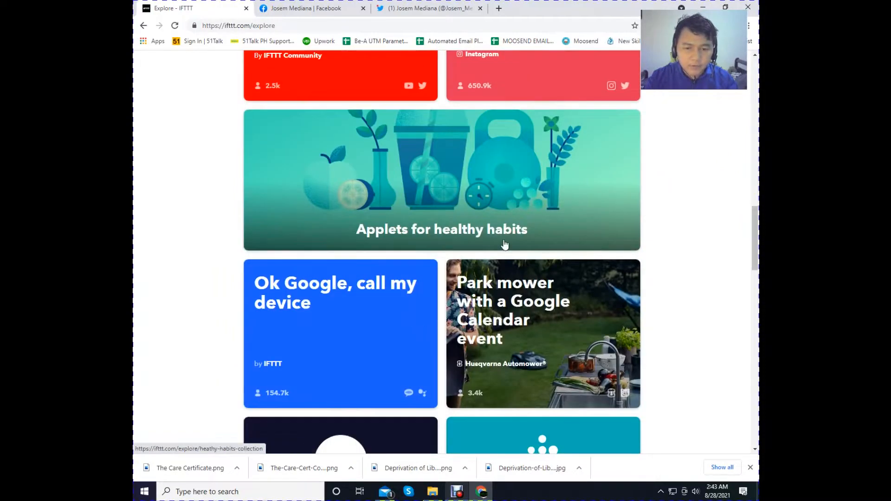
scroll(470, 251, up, 2)
scroll(471, 251, up, 10)
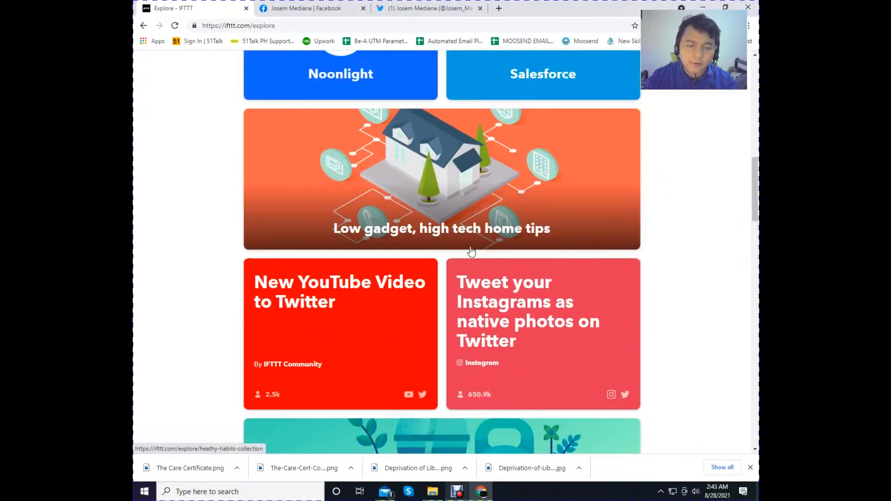
scroll(470, 251, up, 5)
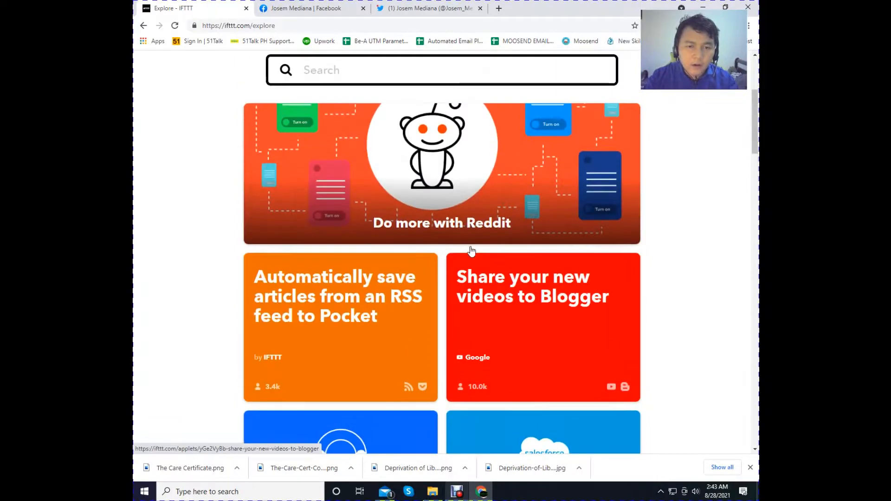
scroll(467, 256, down, 4)
scroll(464, 260, down, 15)
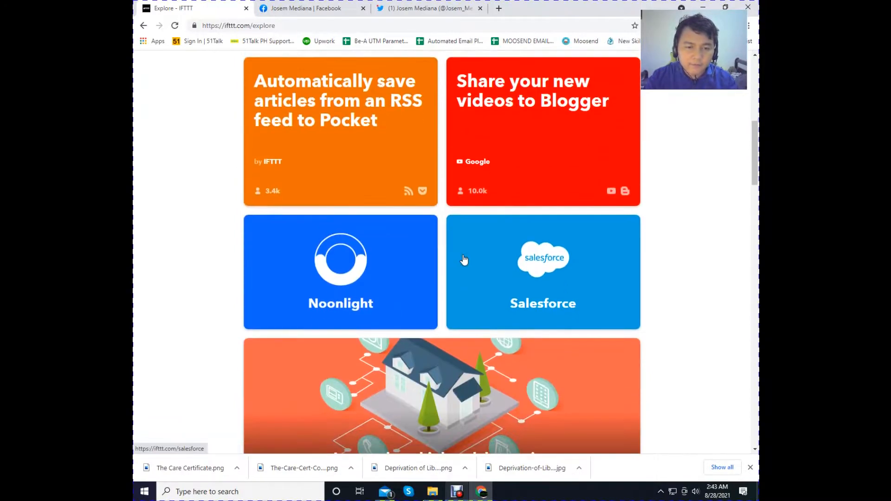
scroll(461, 263, down, 11)
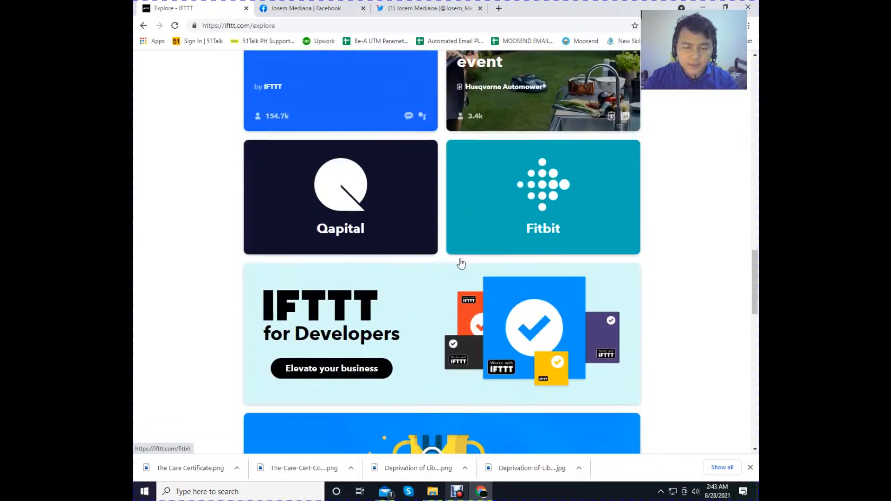
scroll(460, 263, up, 4)
scroll(460, 263, up, 15)
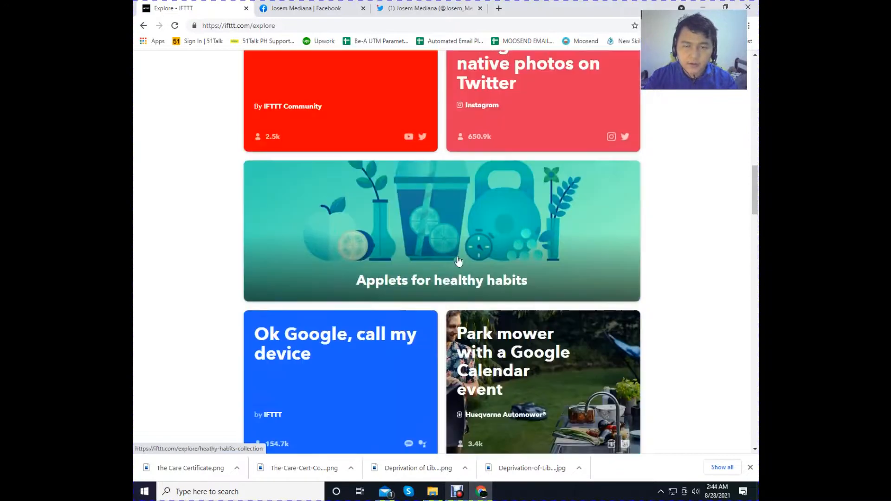